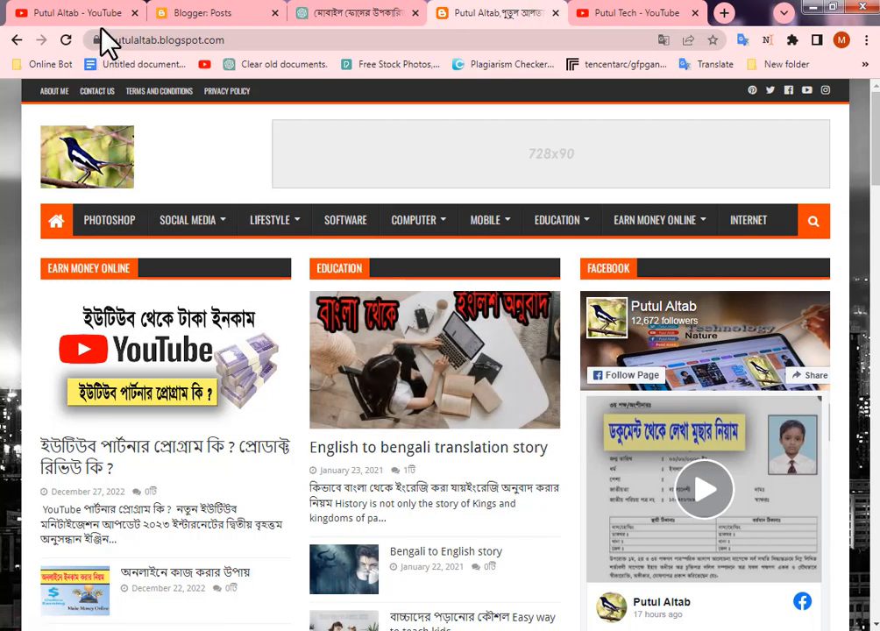
Look over the YouTube channel and blog pages, and close the ChatGPT page.
click(642, 15)
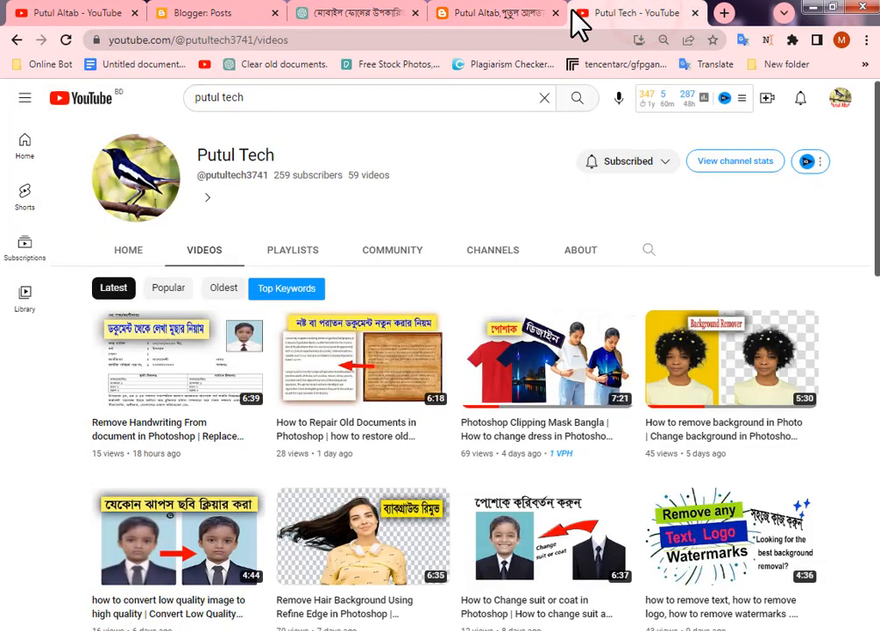
click(507, 15)
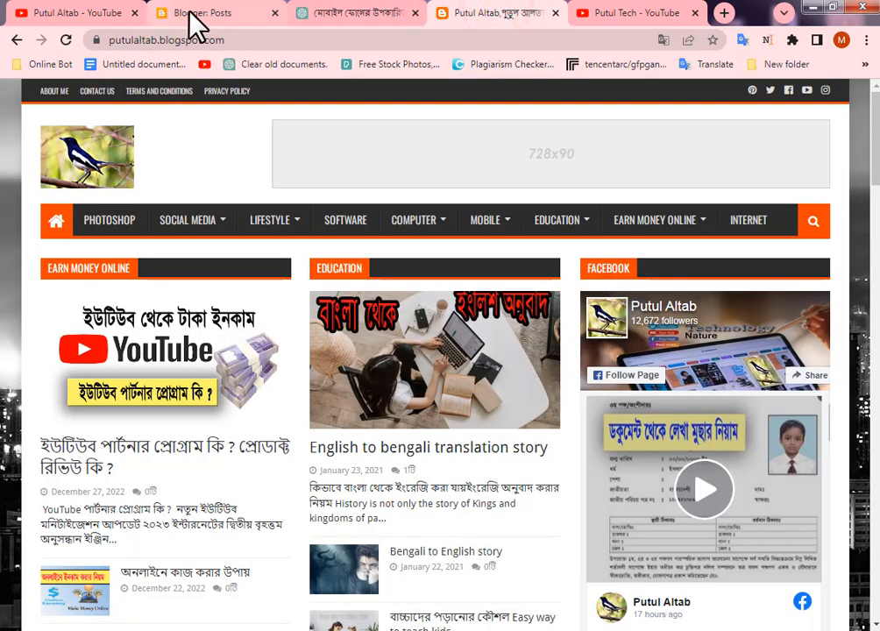
click(410, 13)
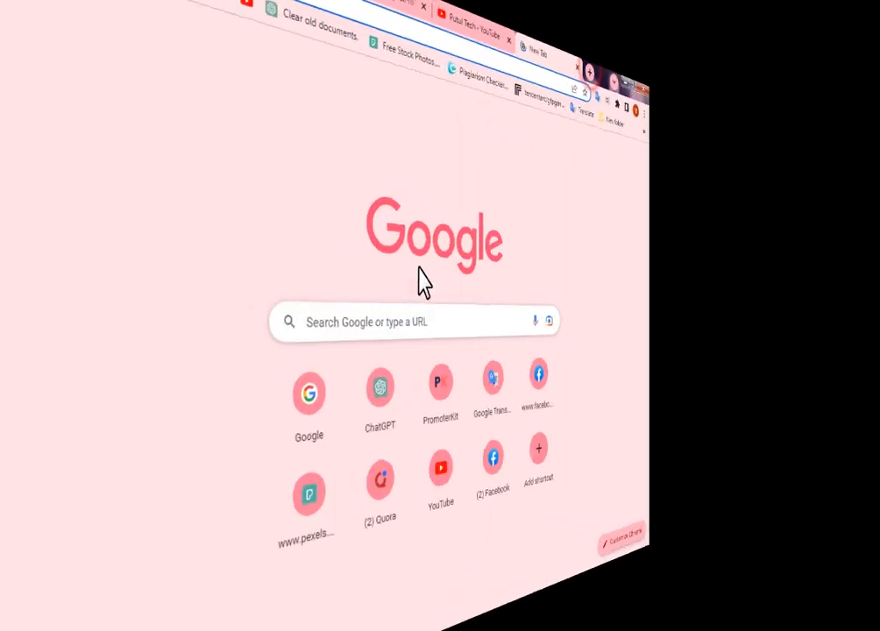
Go to Blogger through Google's list of apps and start a new blank post.
click(302, 398)
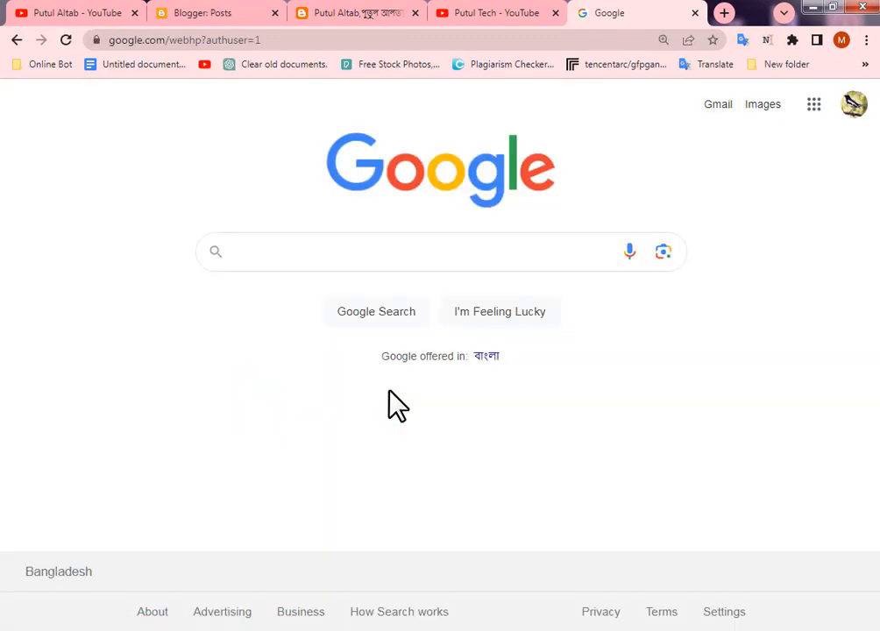
click(814, 109)
scroll(791, 371, down, 3)
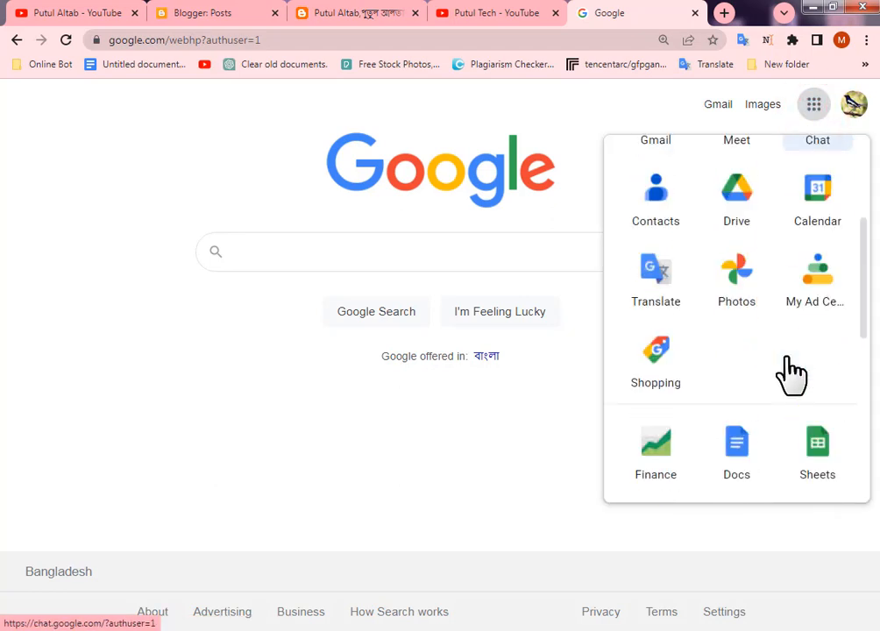
scroll(788, 367, down, 3)
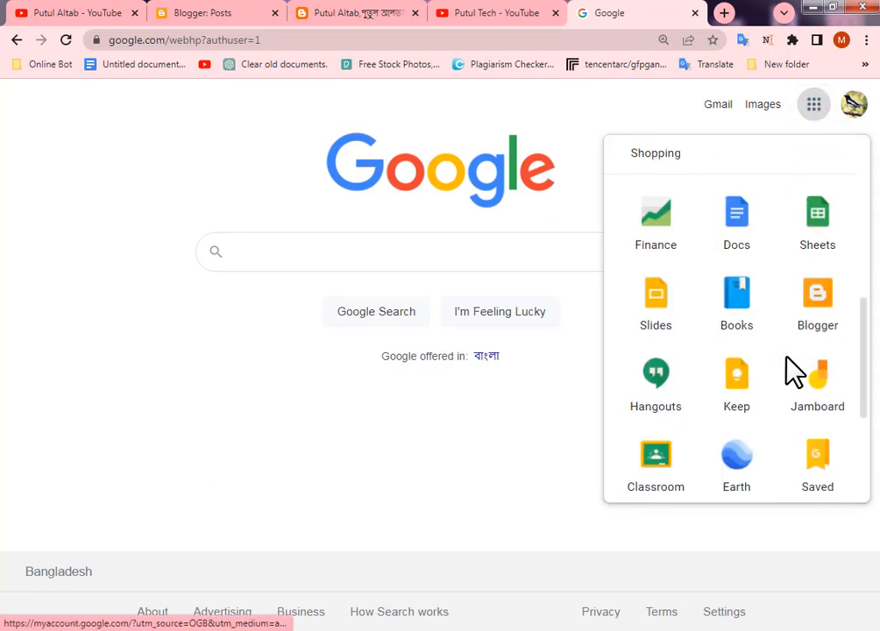
click(820, 304)
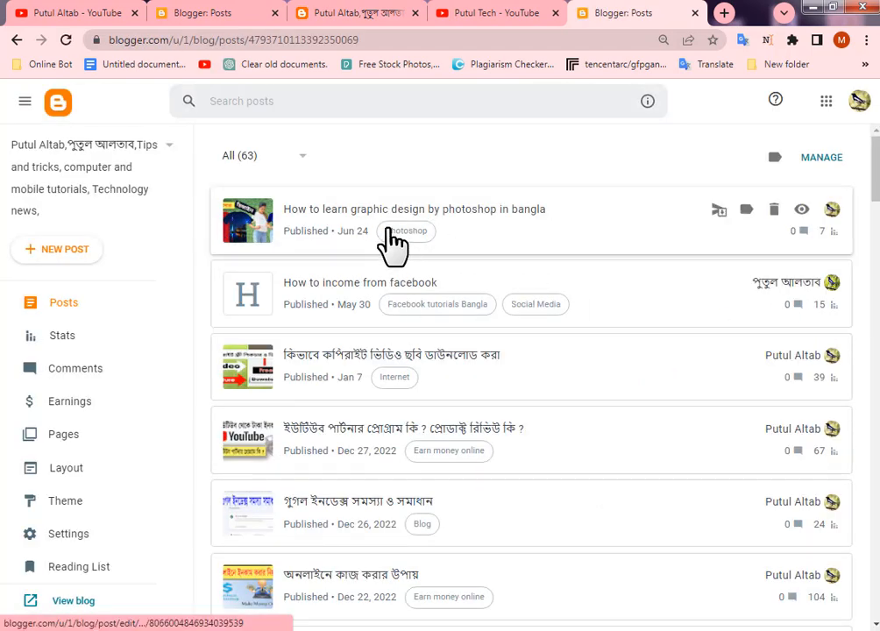
click(65, 254)
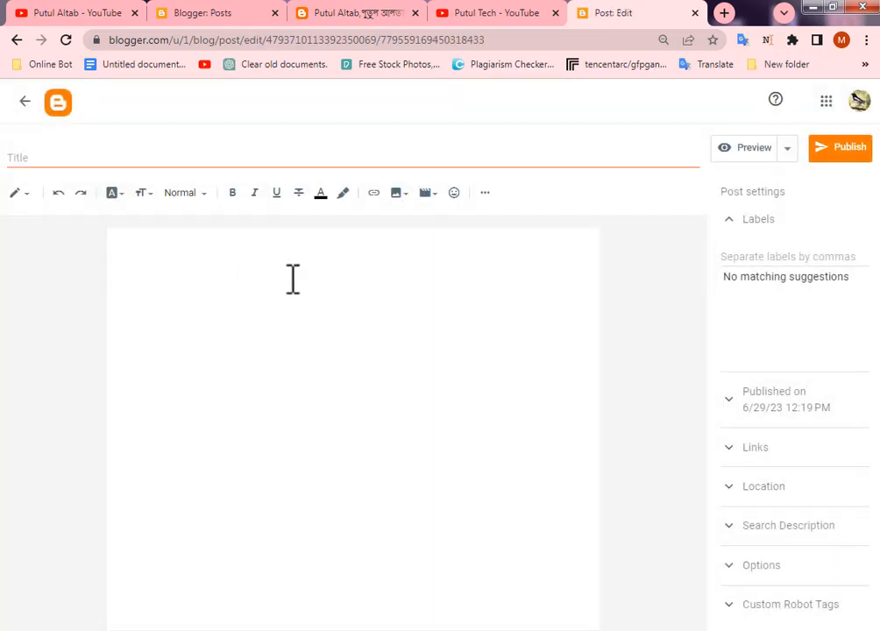
click(344, 253)
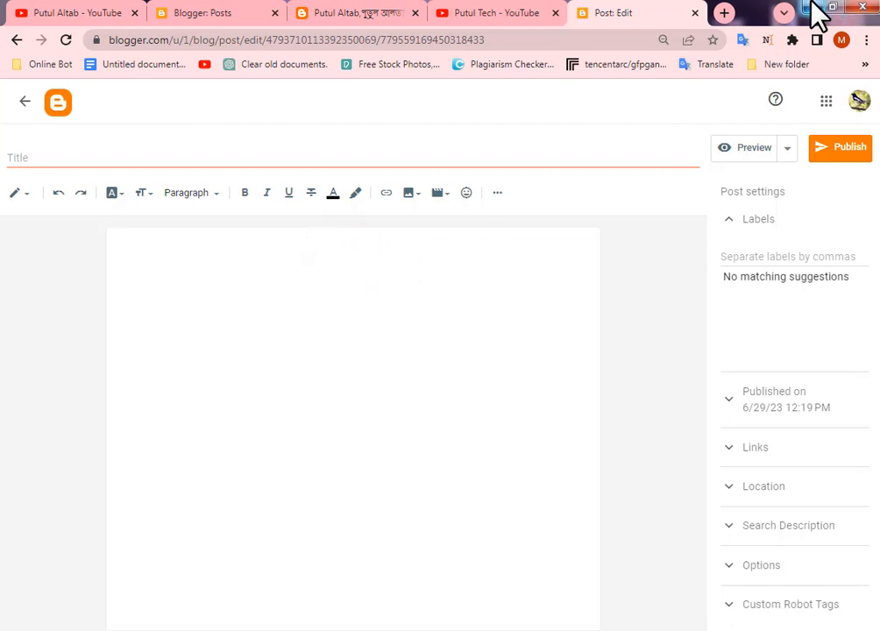
Switch to Word by opening the desktop document "মোবাইল ফোনের উপকারিতা ও অপকারিতা" and read through its article.
click(812, 7)
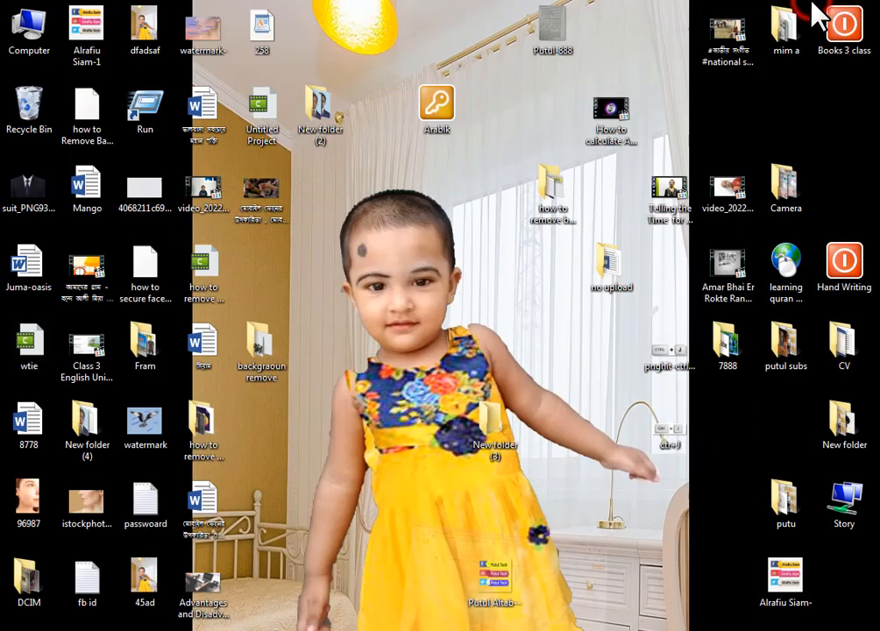
double_click(199, 519)
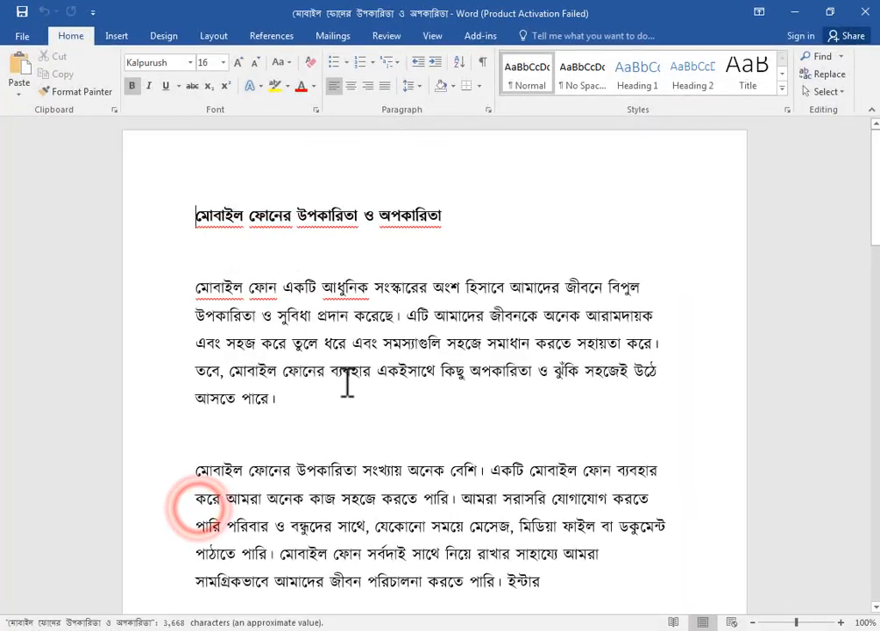
scroll(433, 379, down, 1)
scroll(434, 379, up, 3)
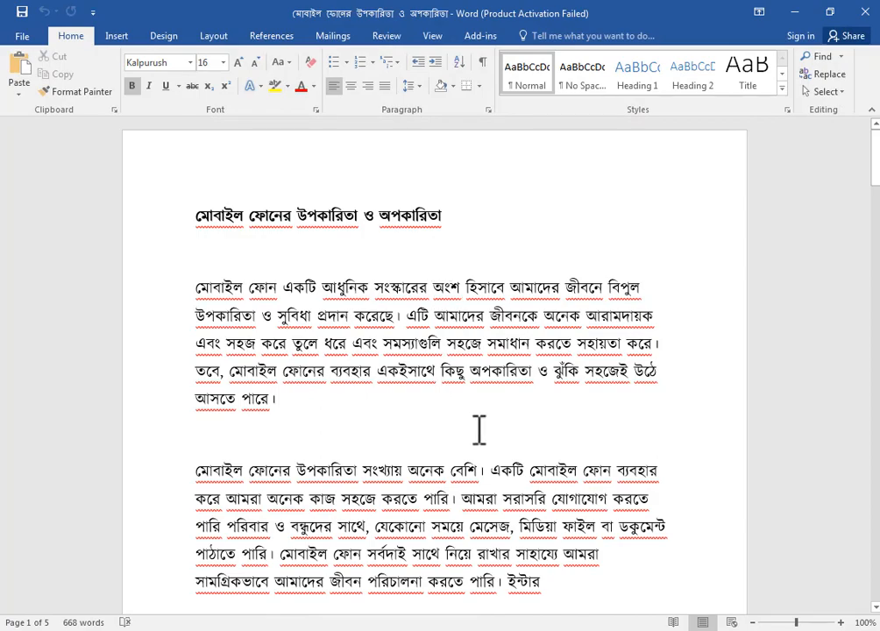
scroll(479, 429, down, 12)
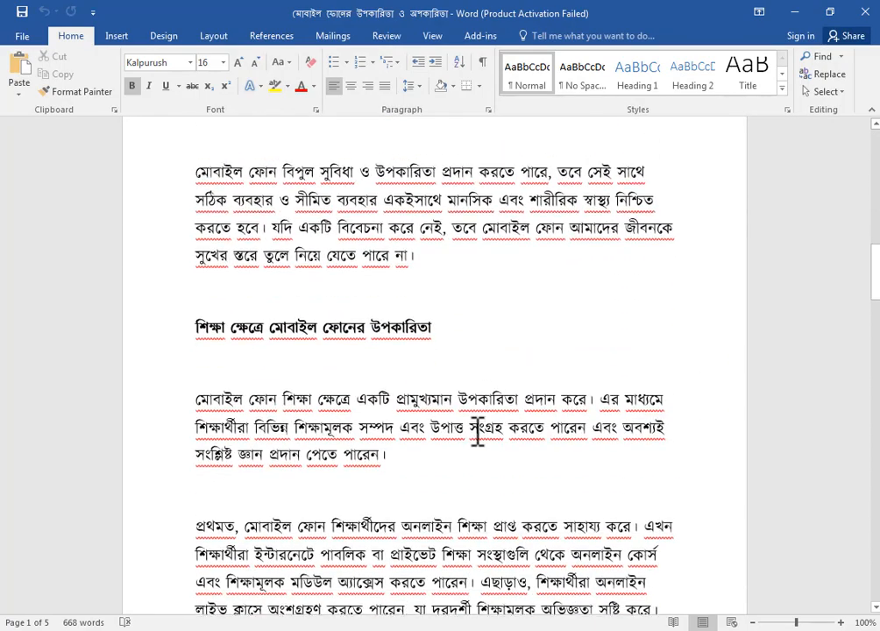
scroll(479, 430, down, 10)
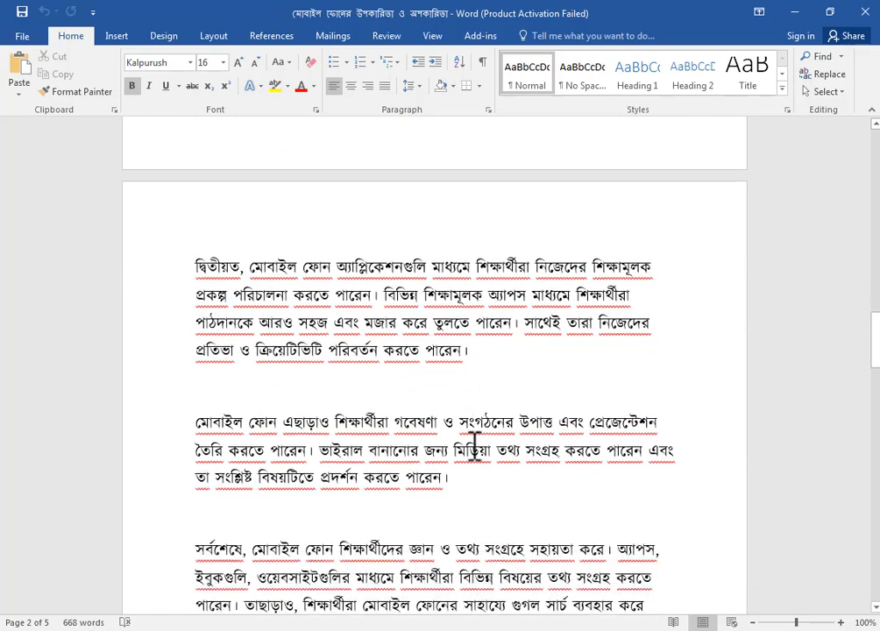
scroll(474, 442, down, 3)
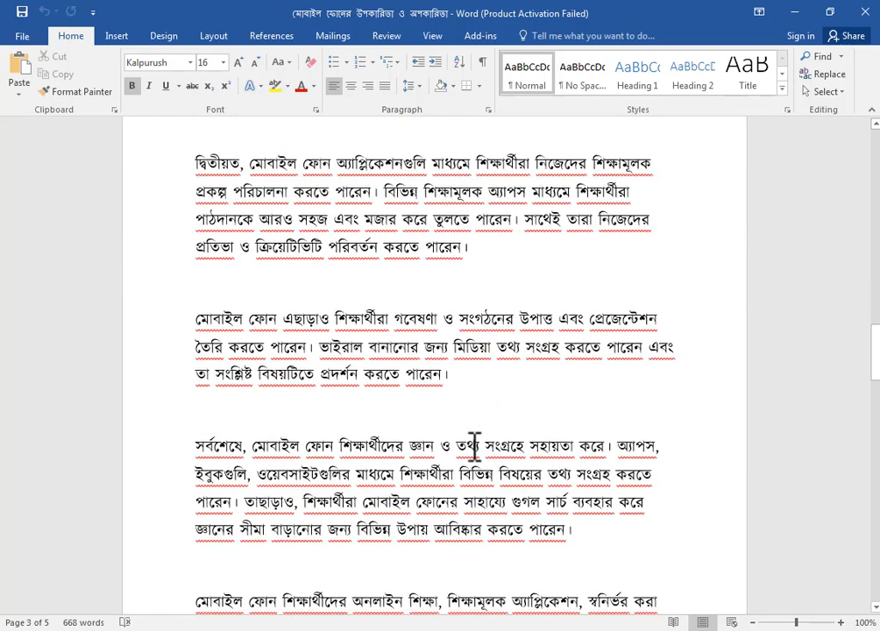
Copy the document's entire article text and clear the selection.
key(ctrl+a)
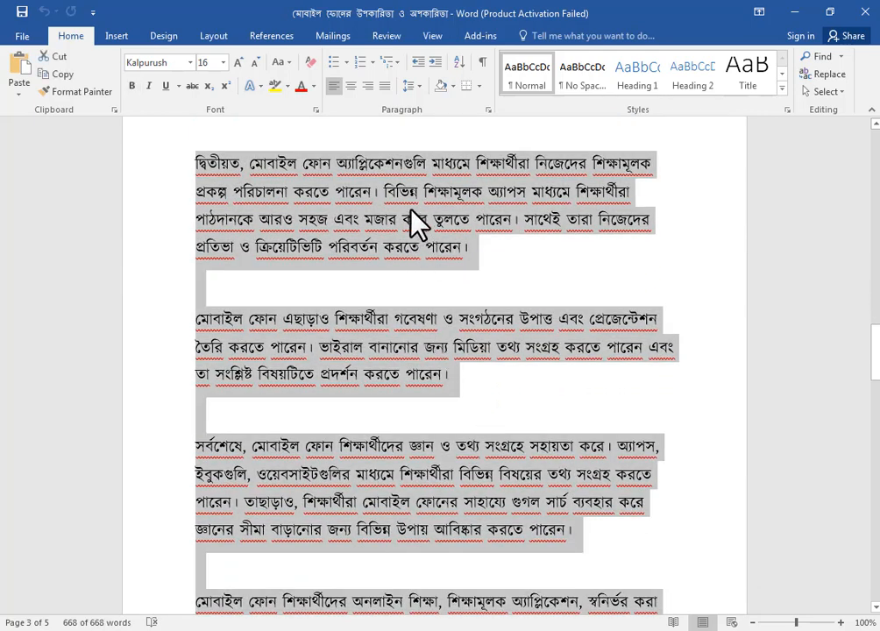
right_click(411, 212)
click(449, 236)
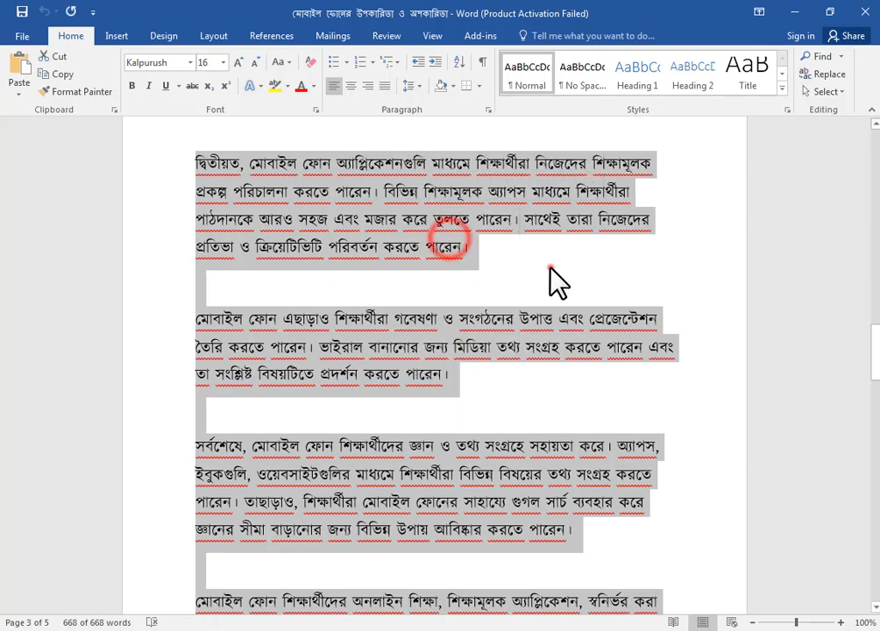
click(550, 268)
Check which font the article text uses.
click(190, 64)
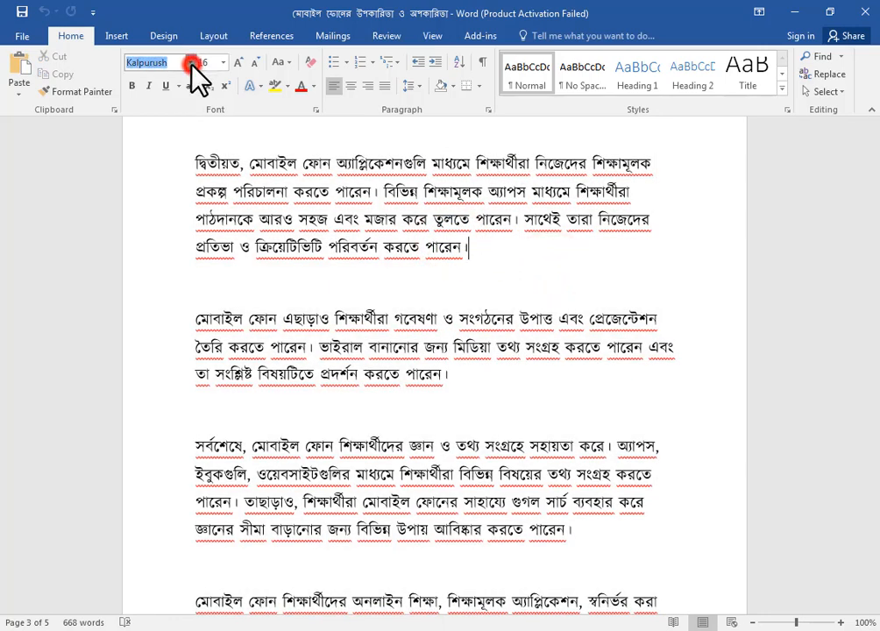
click(190, 62)
click(189, 62)
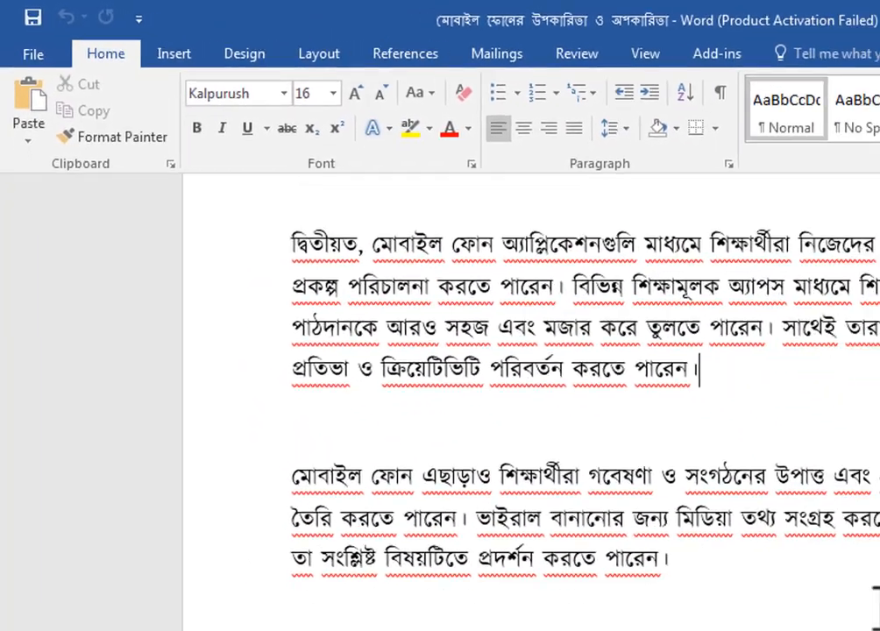
click(591, 408)
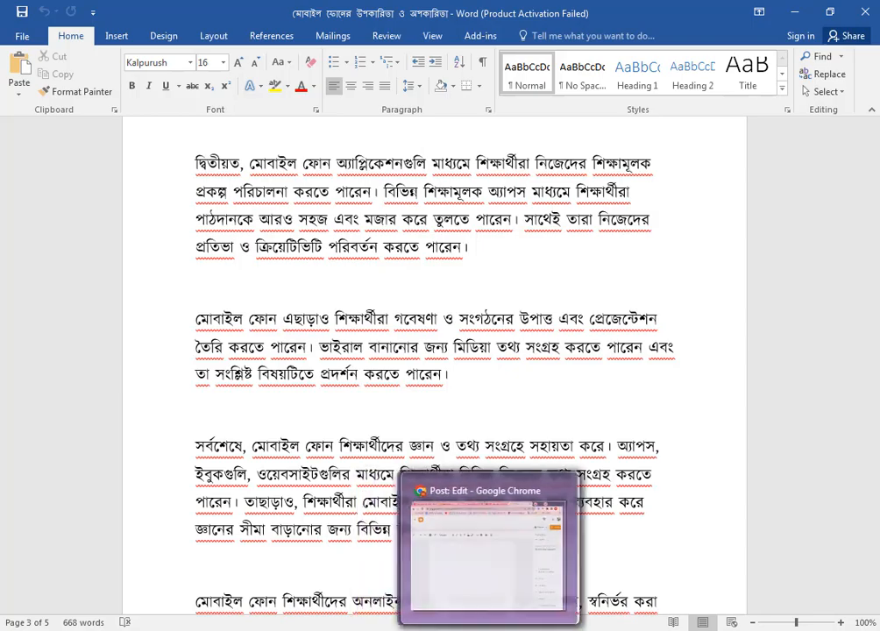
Switch back to Chrome and paste the copied article into the body of the new Blogger post.
click(497, 629)
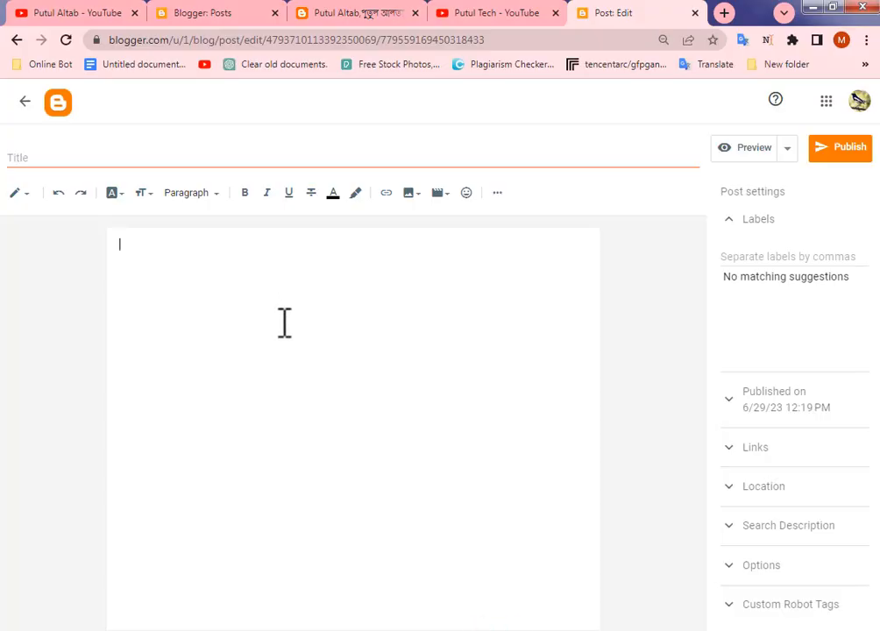
key(ctrl+v)
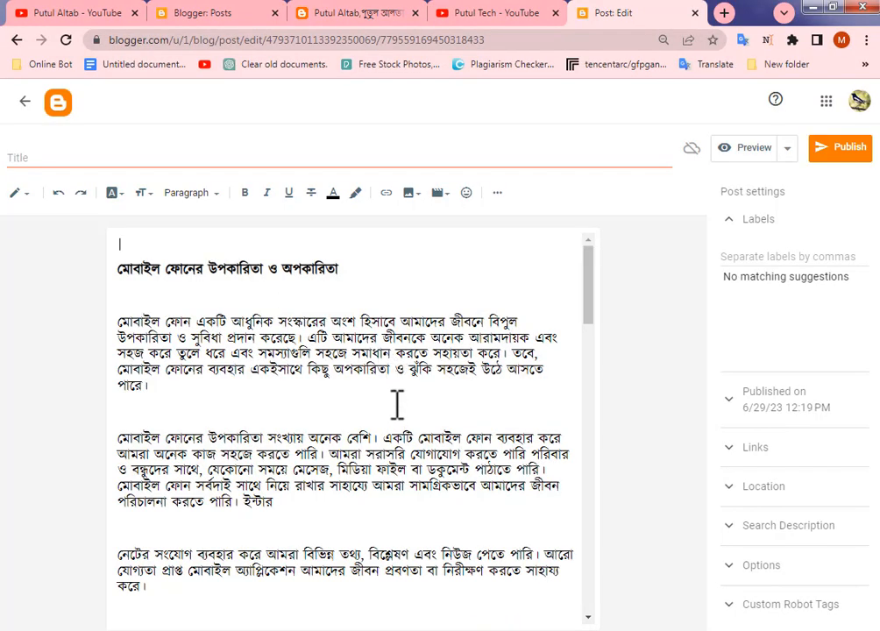
Format the heading "মোবাইল ফোনের ভালো দিক কি ?" as bold, Large text and insert a blank line above it.
scroll(385, 412, down, 5)
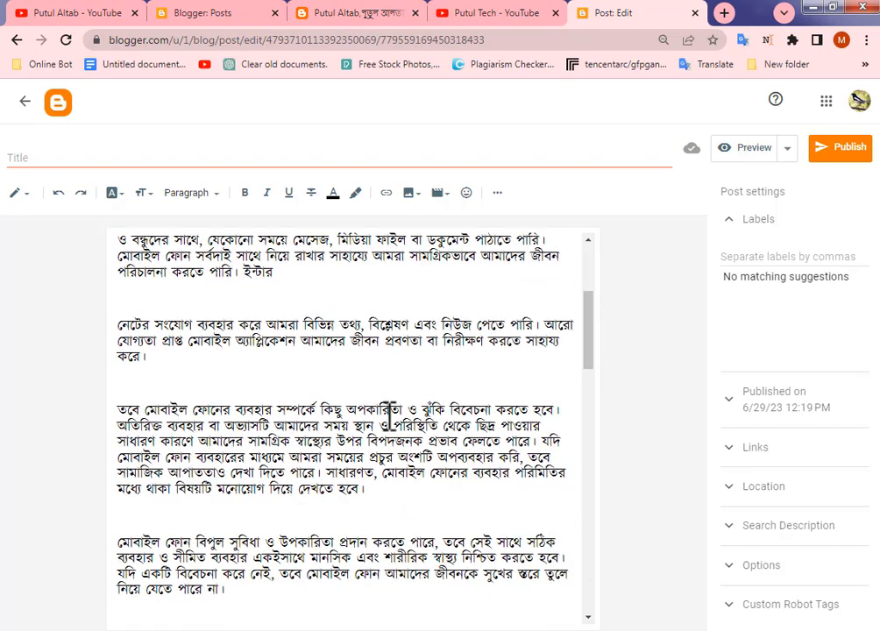
scroll(385, 412, down, 7)
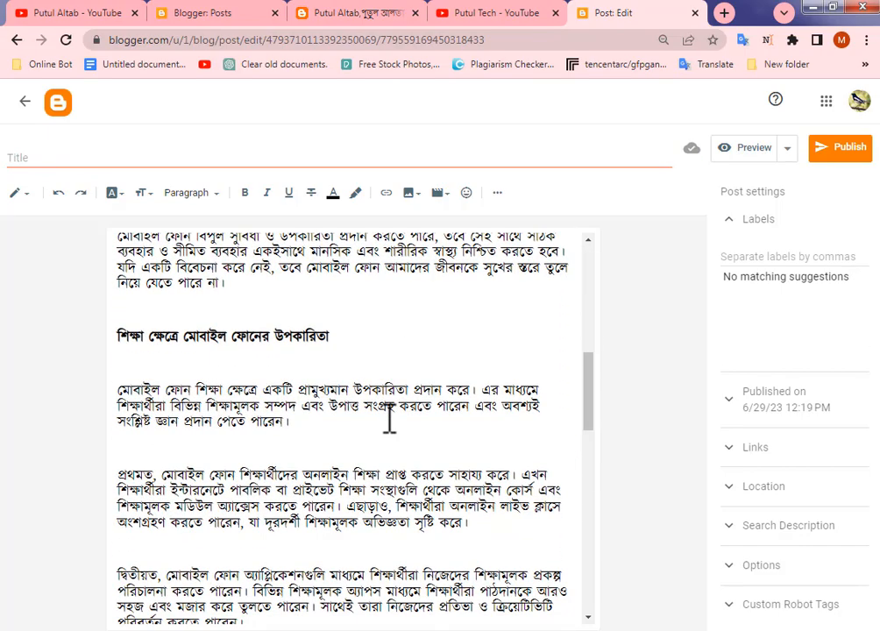
scroll(389, 418, down, 12)
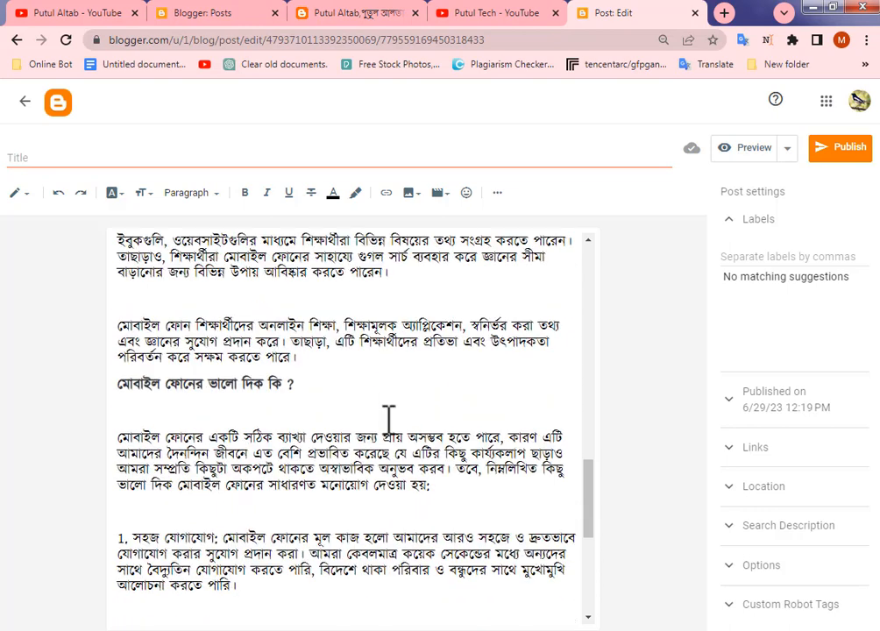
drag(305, 386, 118, 387)
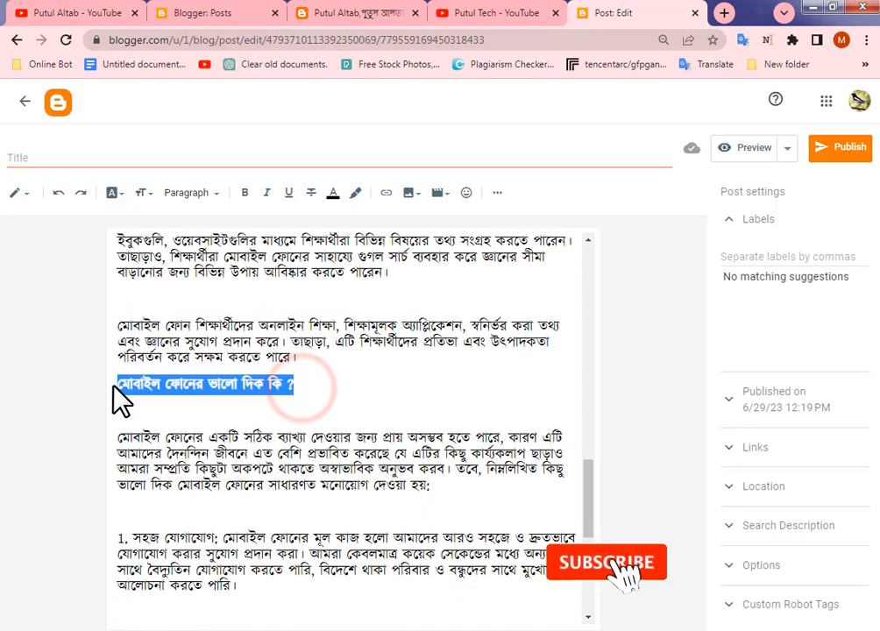
click(246, 197)
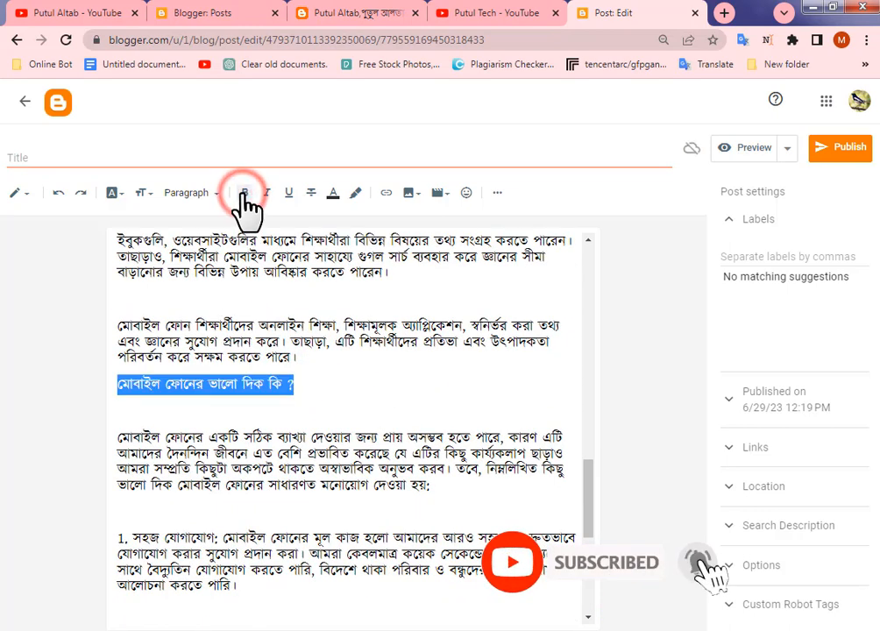
click(246, 197)
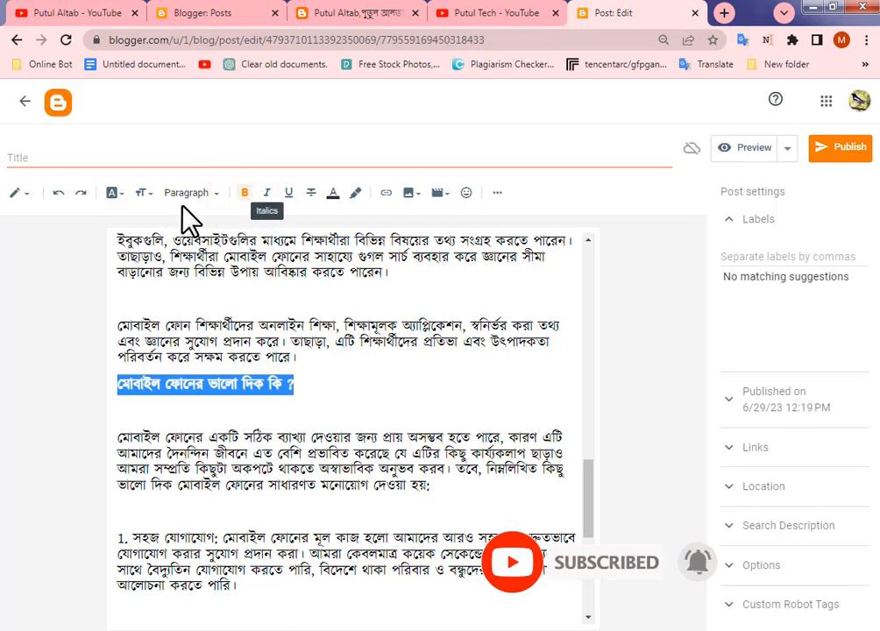
click(142, 192)
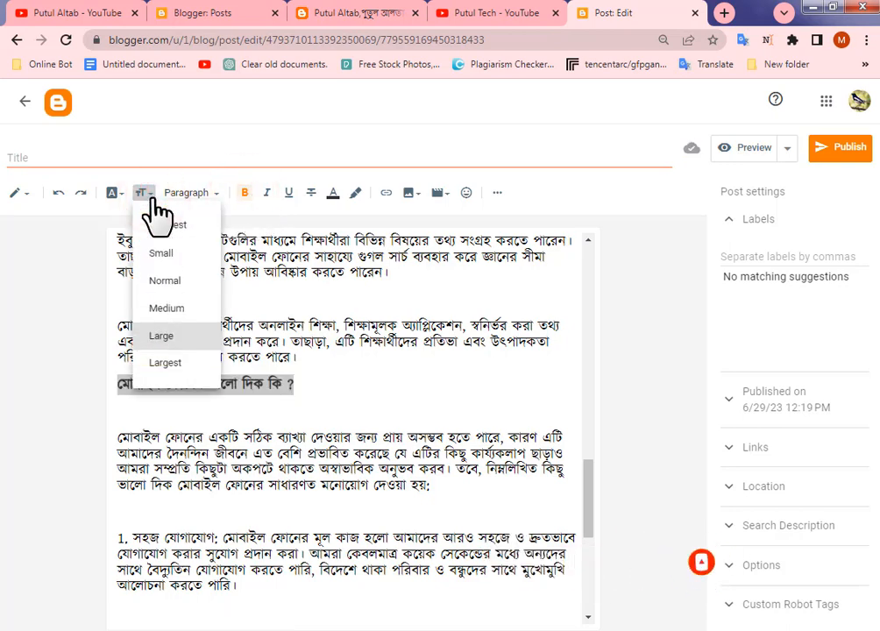
click(159, 336)
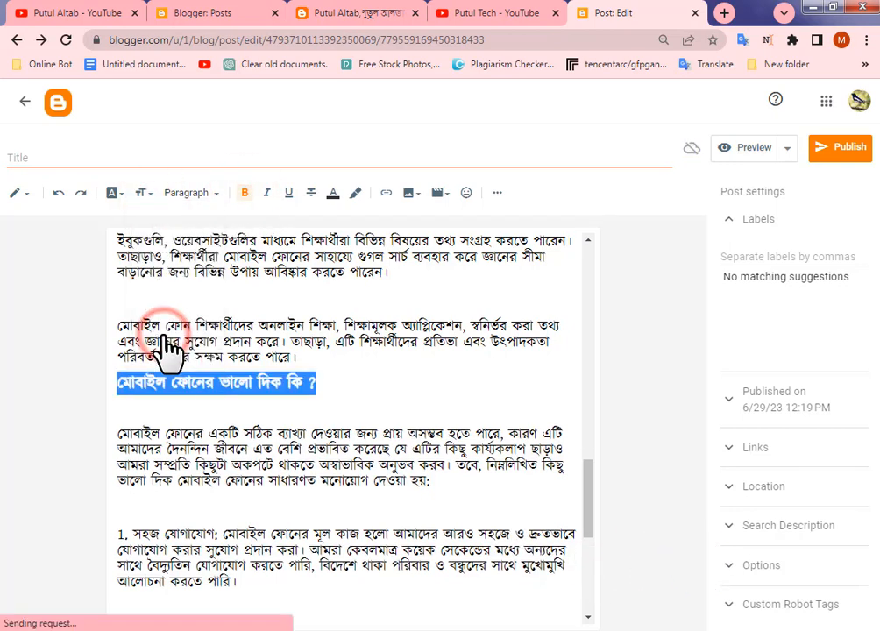
click(360, 386)
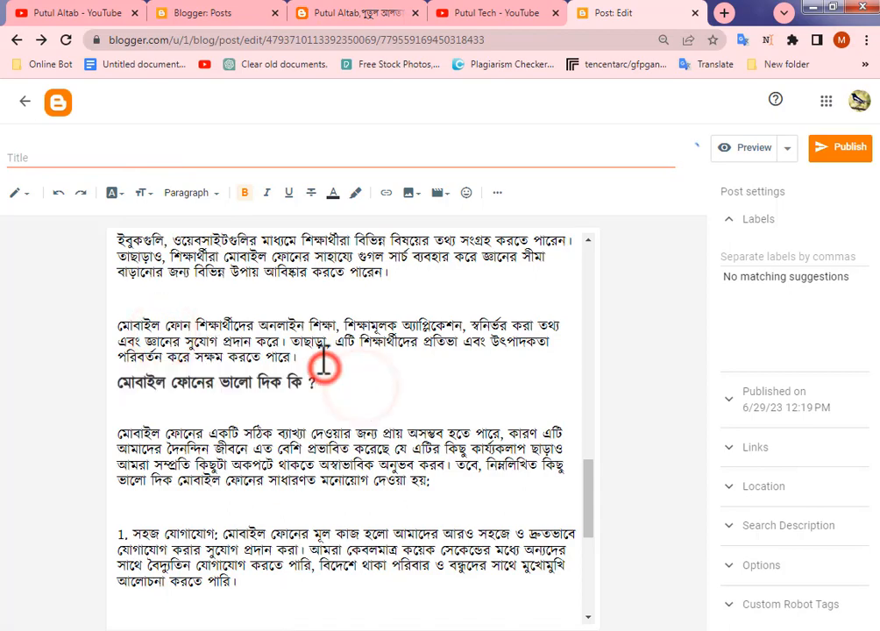
click(318, 357)
key(Return)
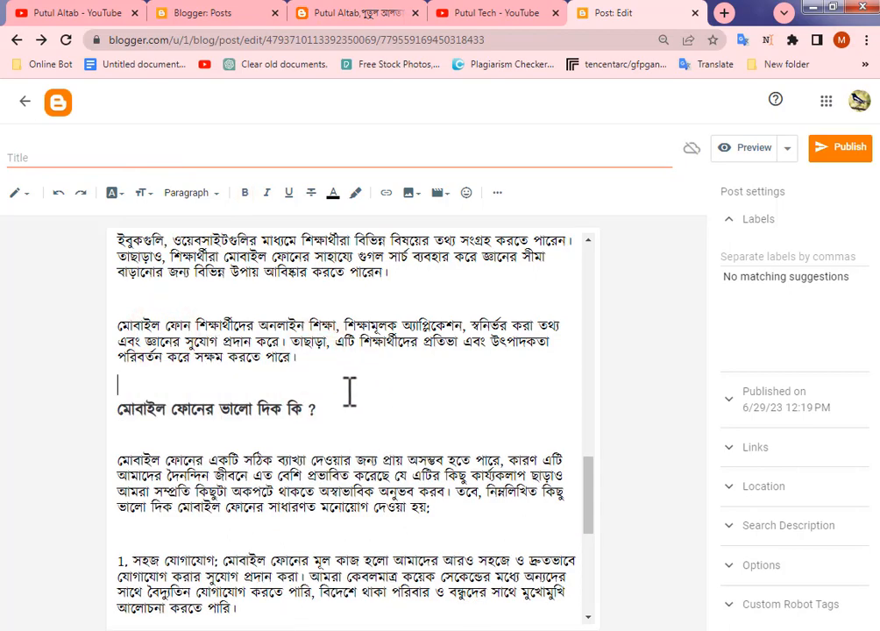
Set the text size of the heading "শিক্ষা ক্ষেত্রে মোবাইল ফোনের উপকারিতা" to Large.
scroll(350, 390, up, 10)
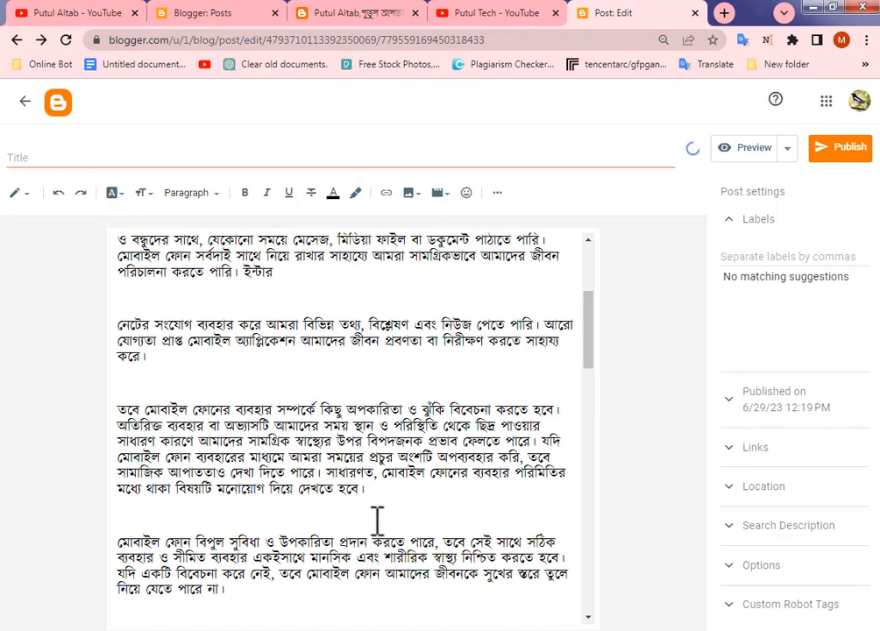
scroll(377, 521, down, 3)
drag(294, 418, 112, 422)
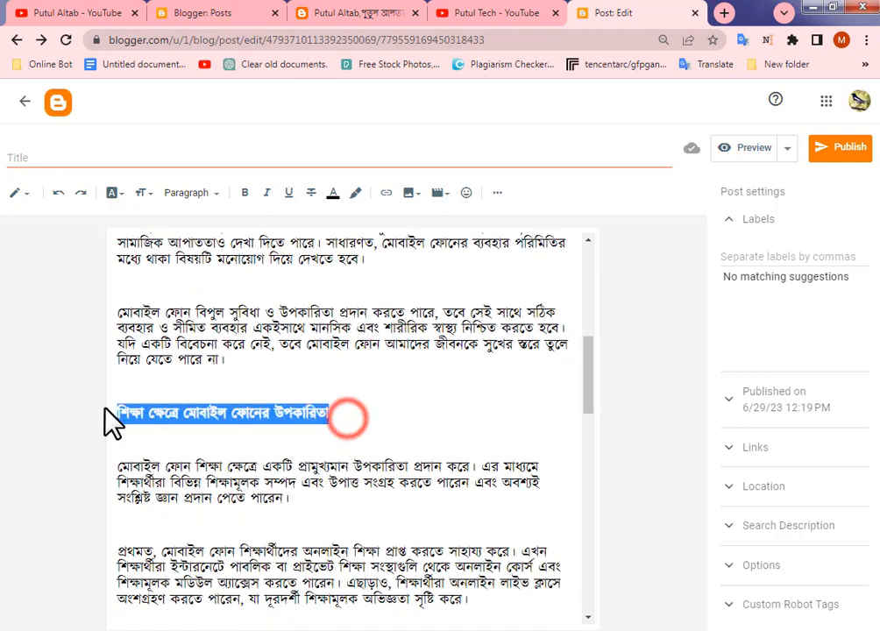
click(211, 193)
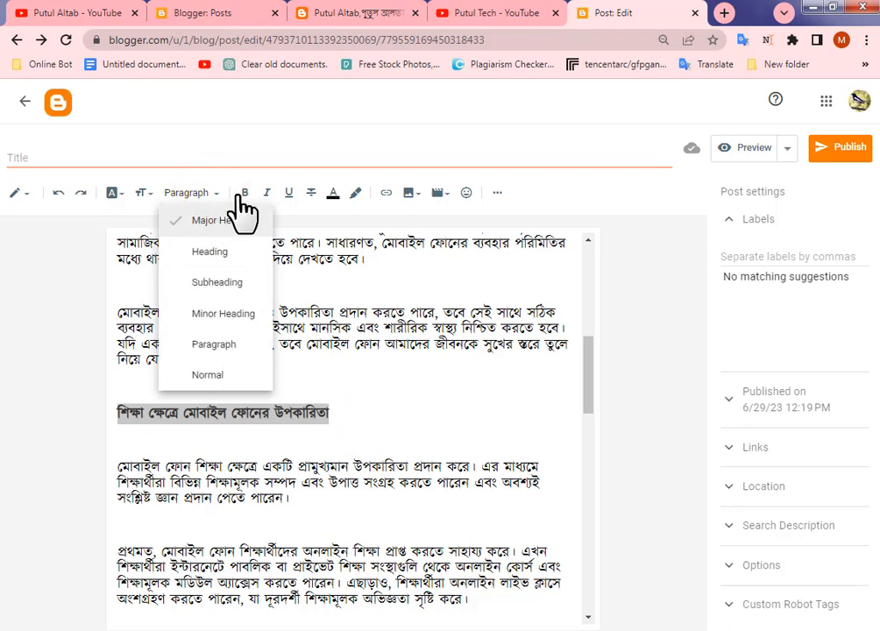
click(221, 195)
click(144, 192)
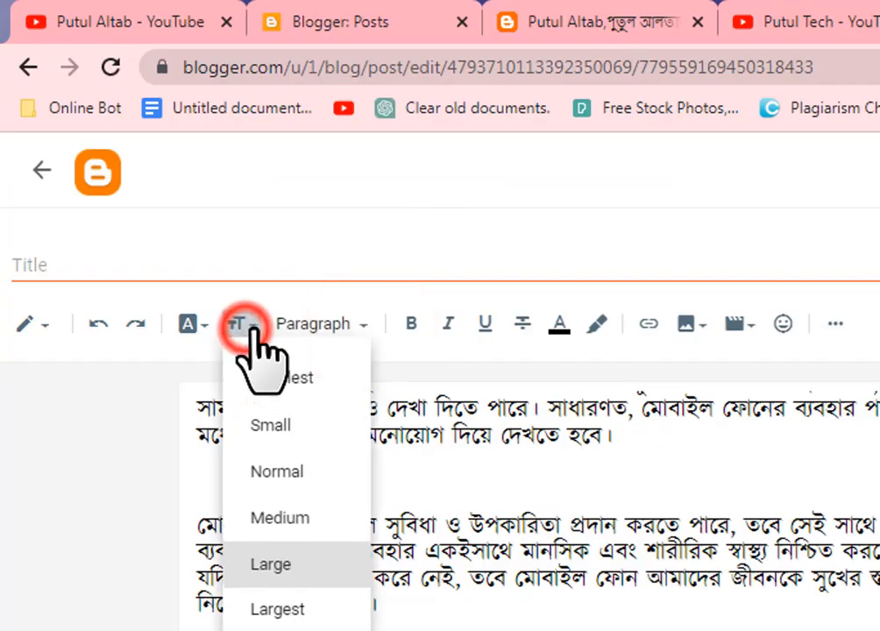
click(292, 570)
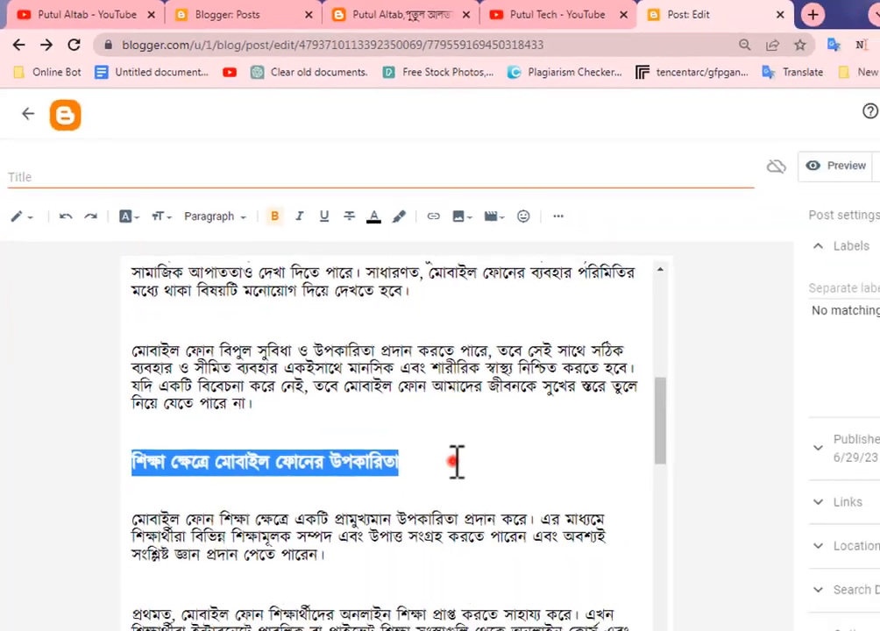
click(457, 462)
Set the text size of the article's opening heading "মোবাইল ফোনের উপকারিতা ও অপকারিতা" to Large.
scroll(456, 458, up, 10)
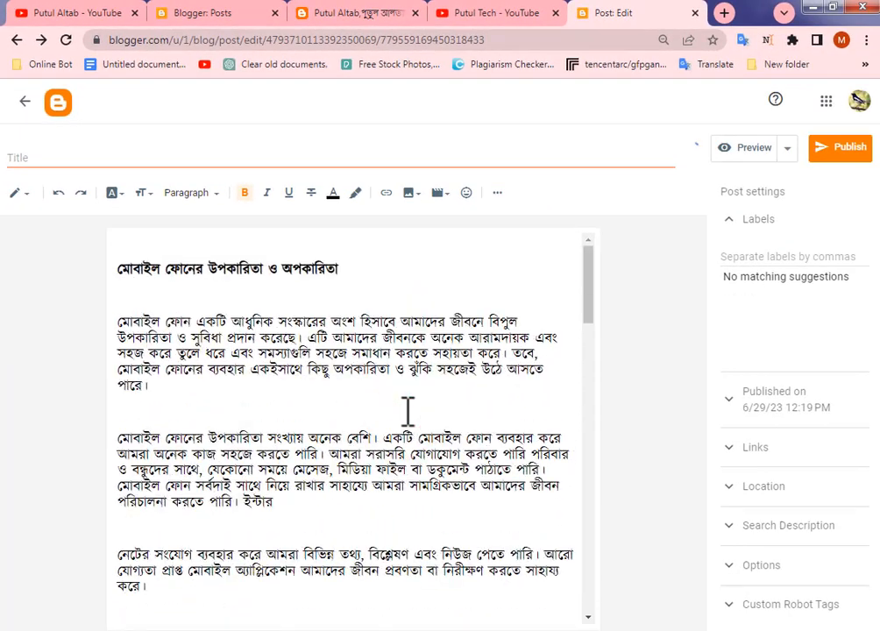
drag(368, 273, 123, 269)
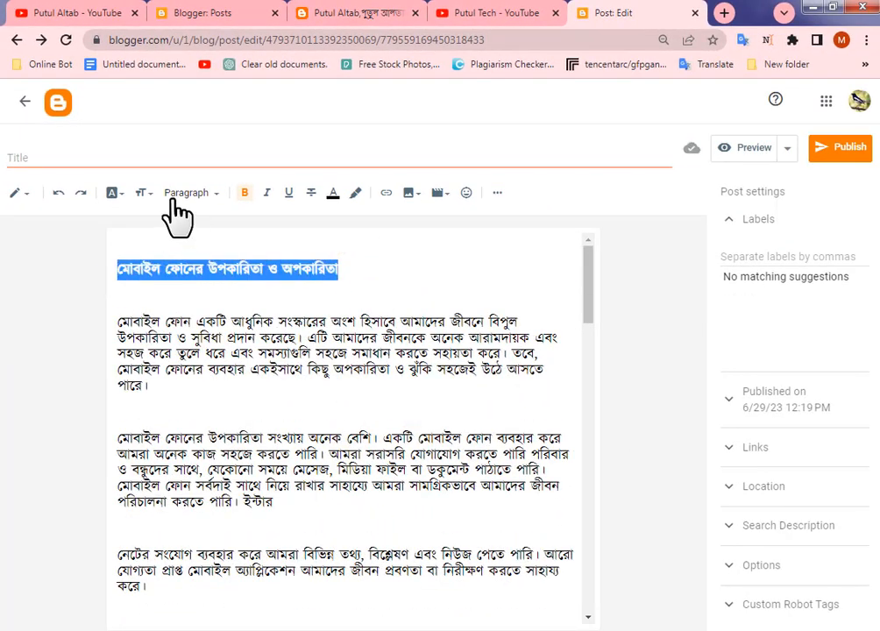
click(144, 192)
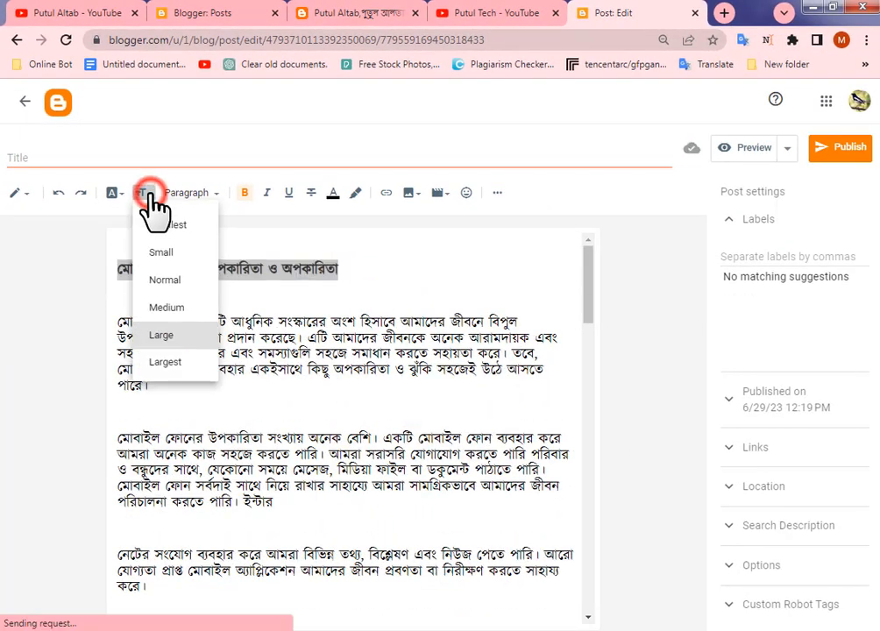
click(166, 337)
click(392, 276)
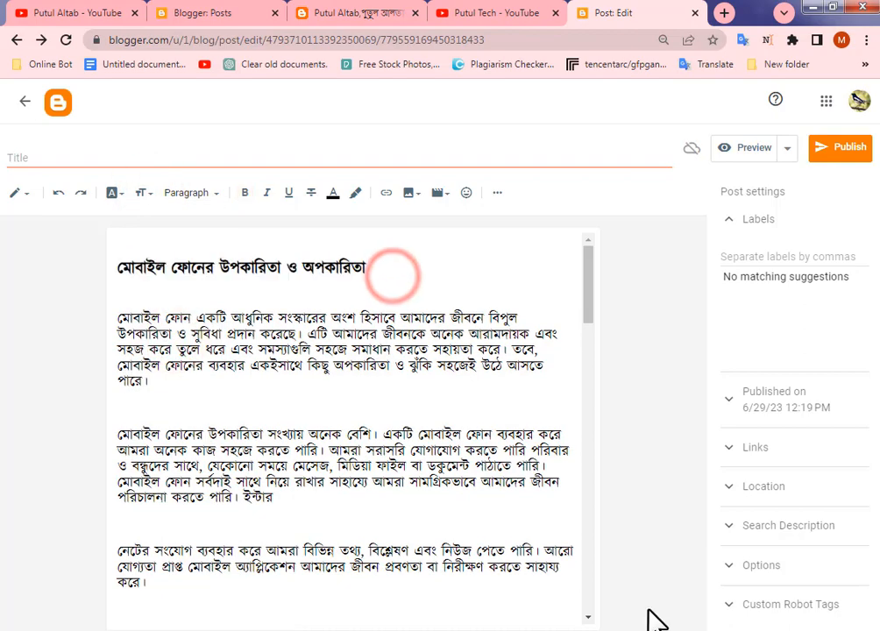
Upload the "Advantages and Disadvantages of Mobile Phones" image from the desktop's New folder (3) for the blank line below the opening heading.
scroll(416, 376, down, 10)
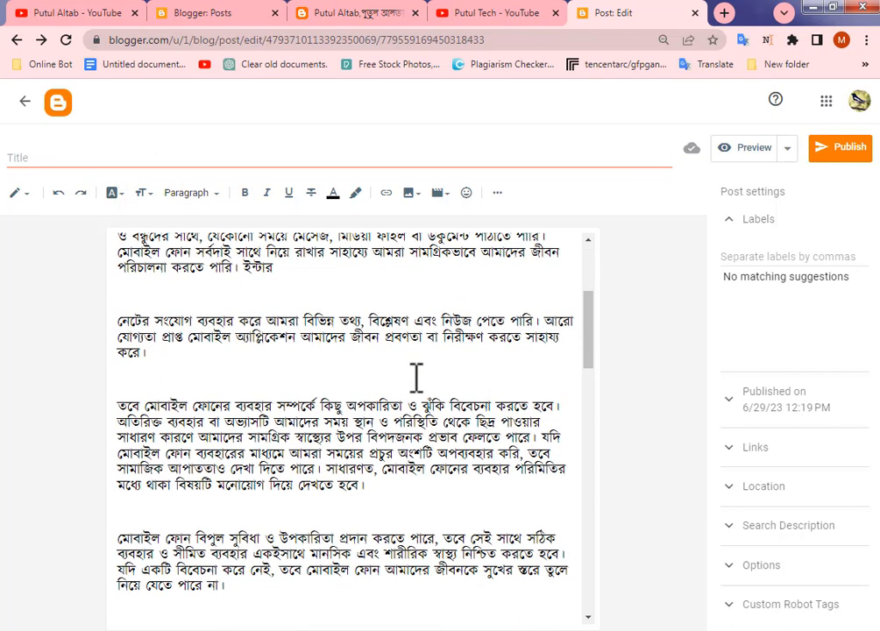
scroll(412, 399, down, 15)
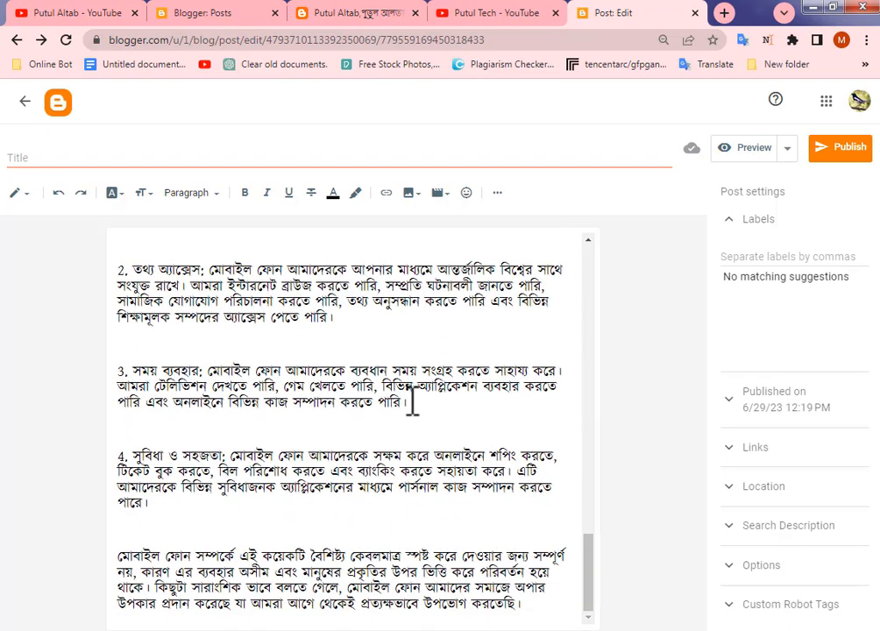
scroll(412, 402, up, 20)
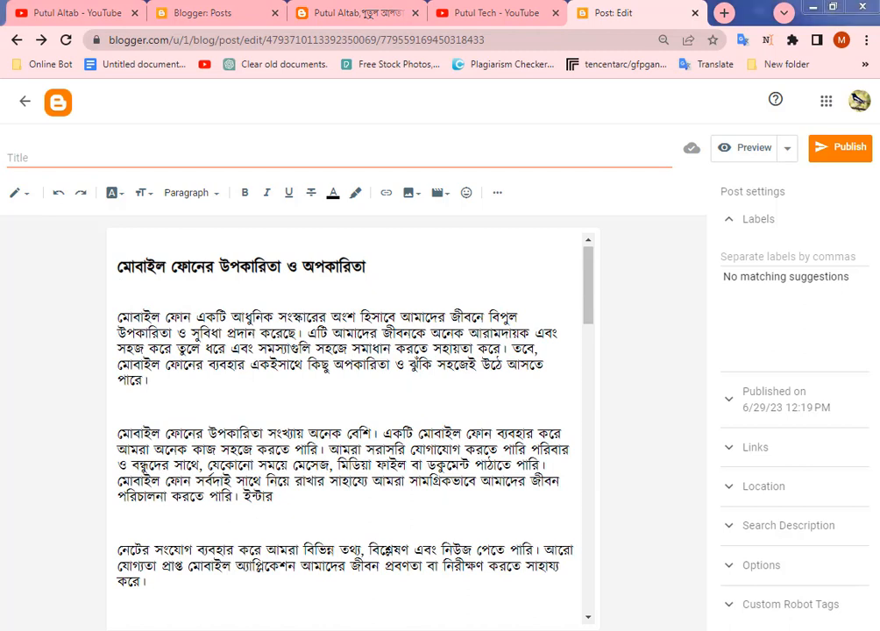
click(806, 582)
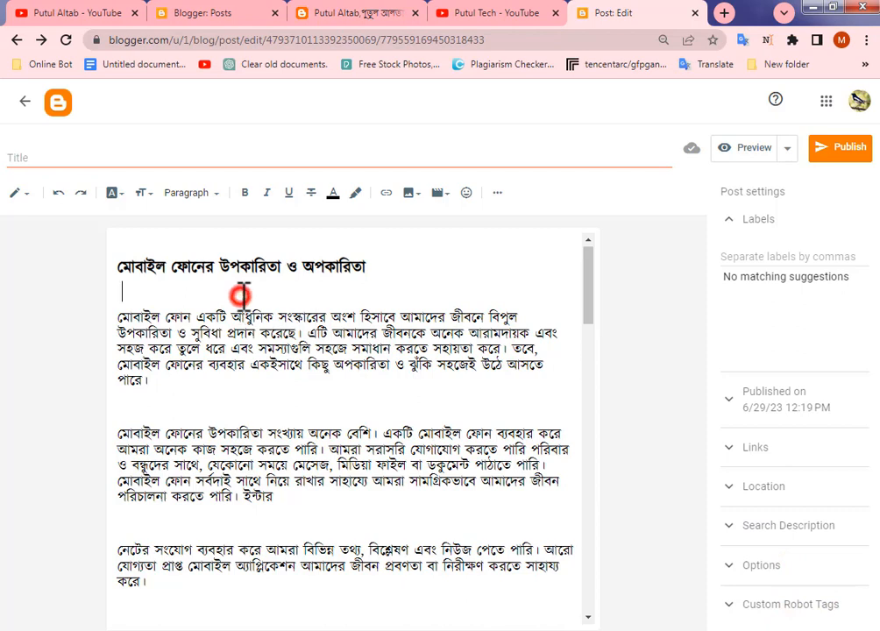
click(409, 197)
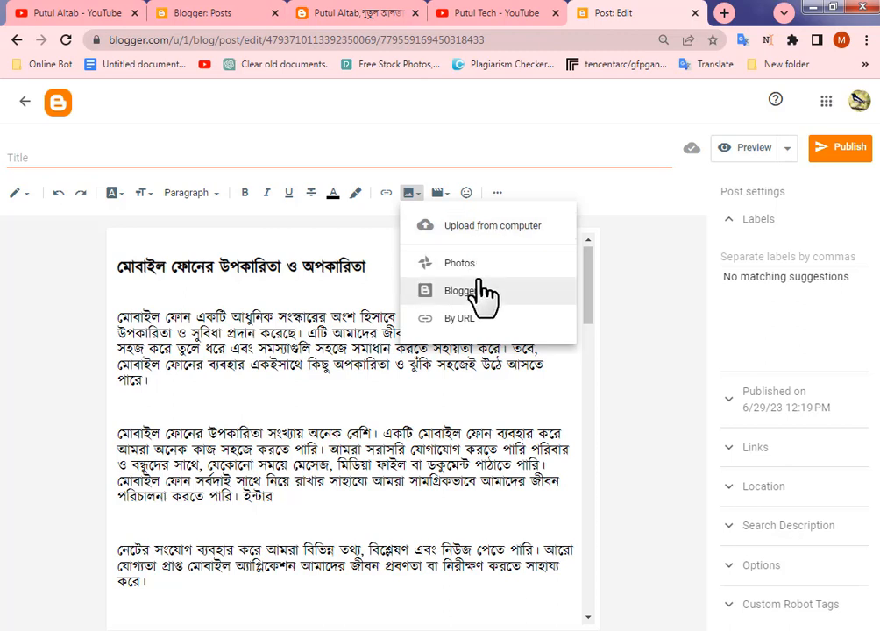
click(480, 232)
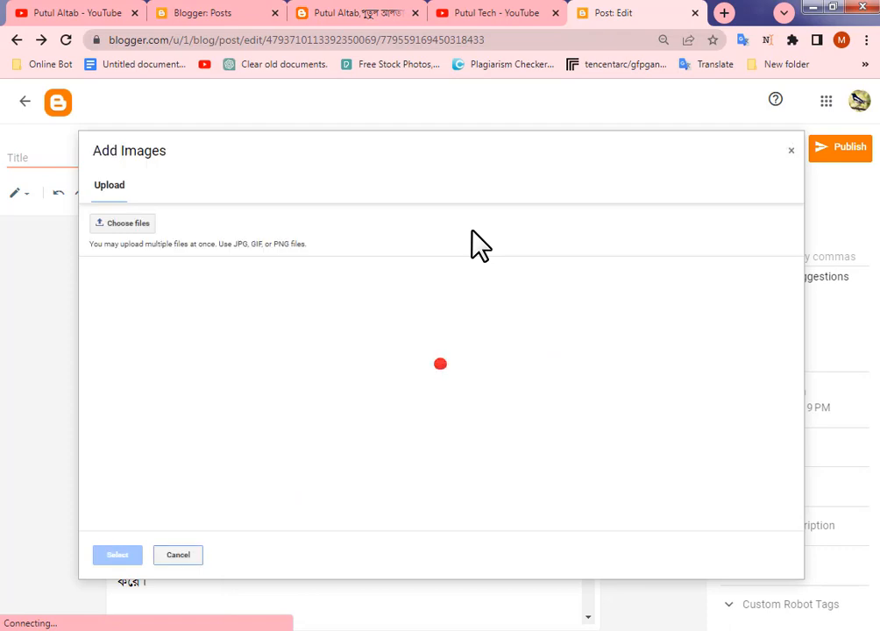
click(129, 227)
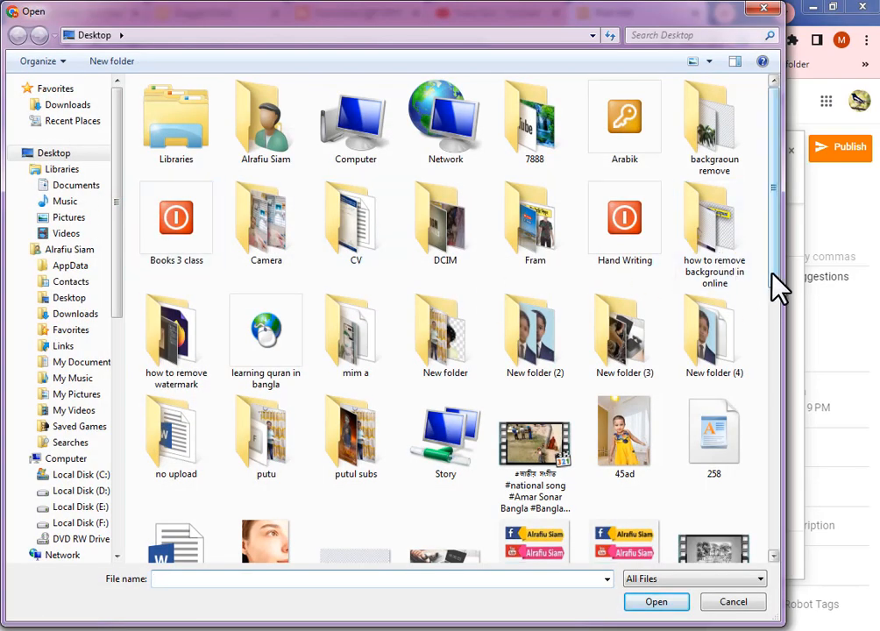
mouse_move(771, 285)
mouse_down()
mouse_move(750, 395)
mouse_move(763, 345)
mouse_up()
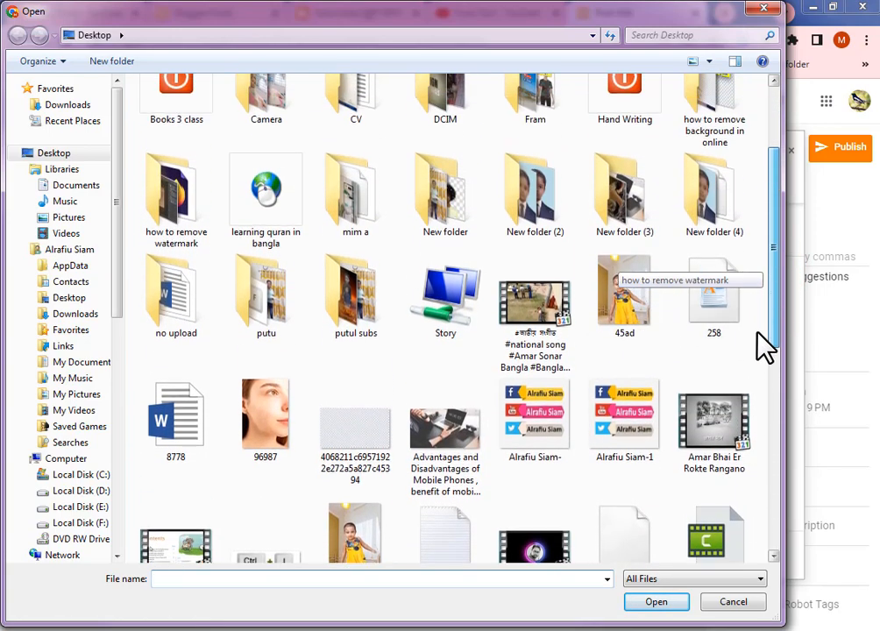
double_click(622, 229)
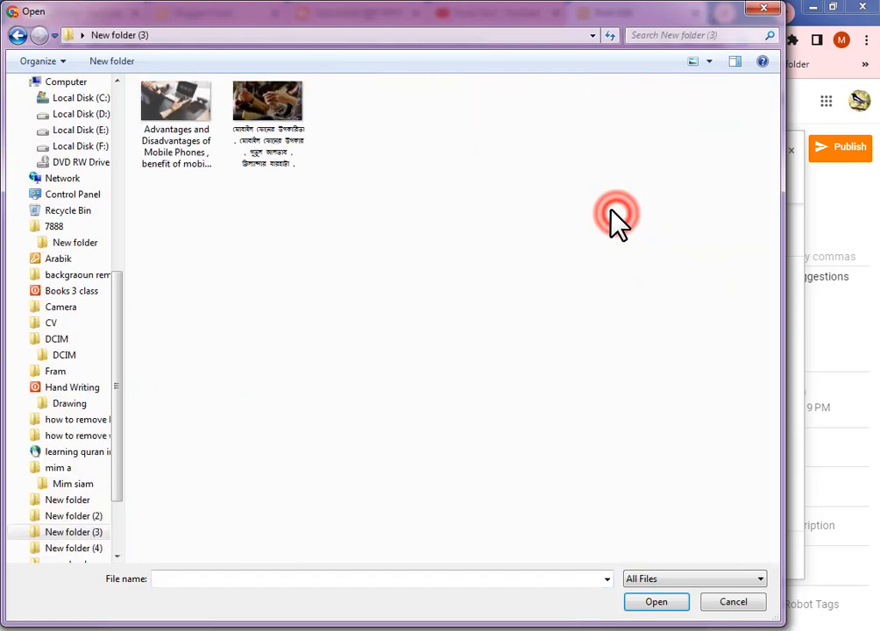
click(170, 132)
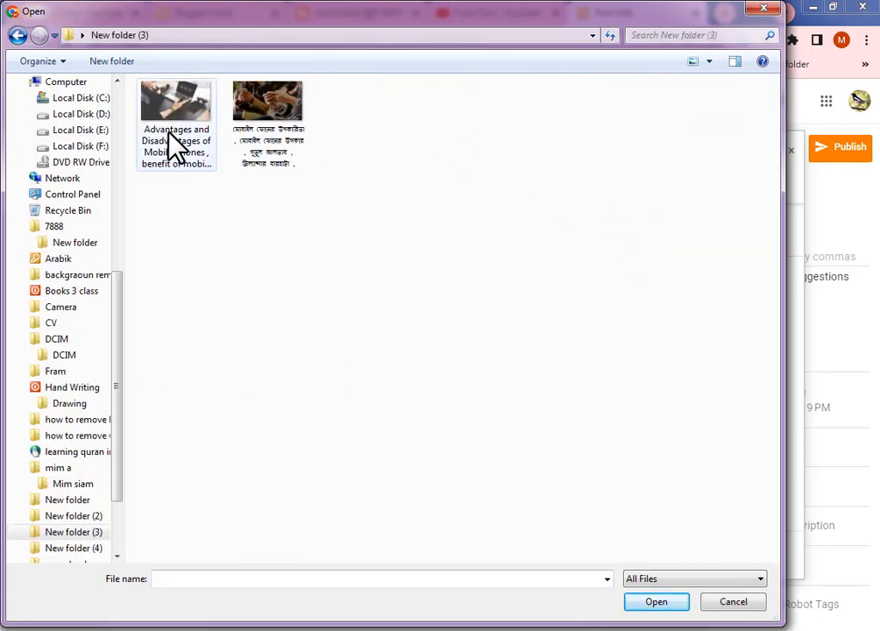
click(664, 601)
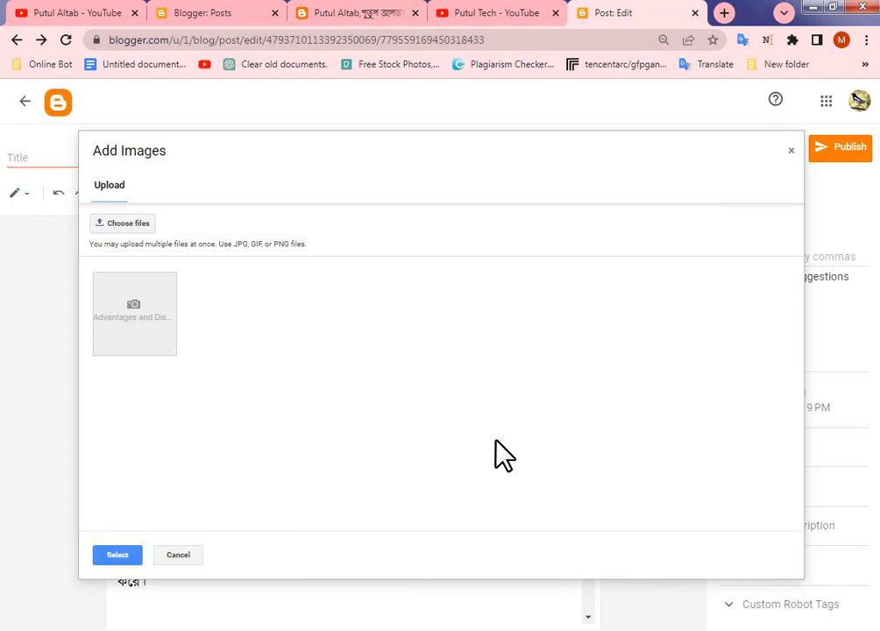
Upload the Bengali-named phone image from New folder (3) as well and insert both images below the opening heading.
click(112, 223)
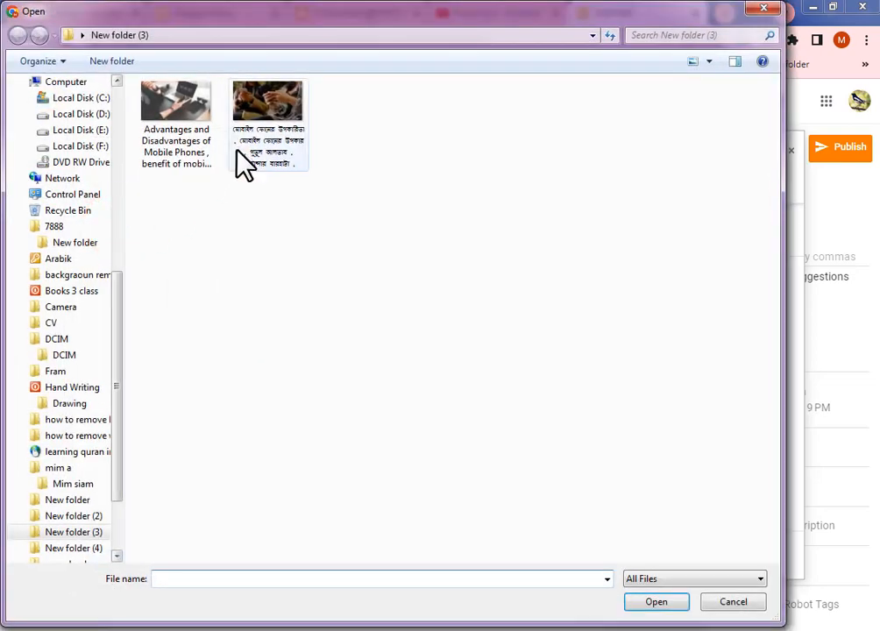
click(240, 146)
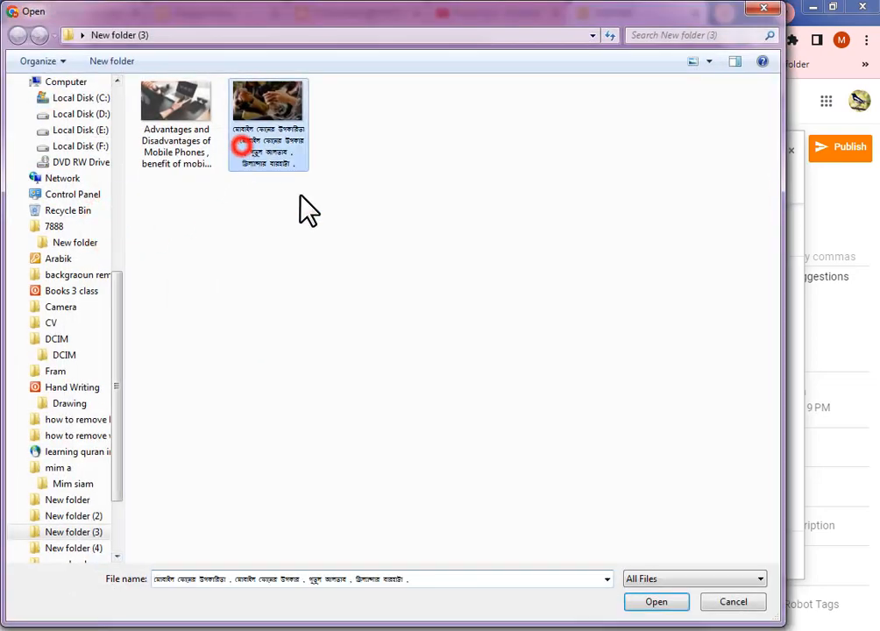
click(667, 601)
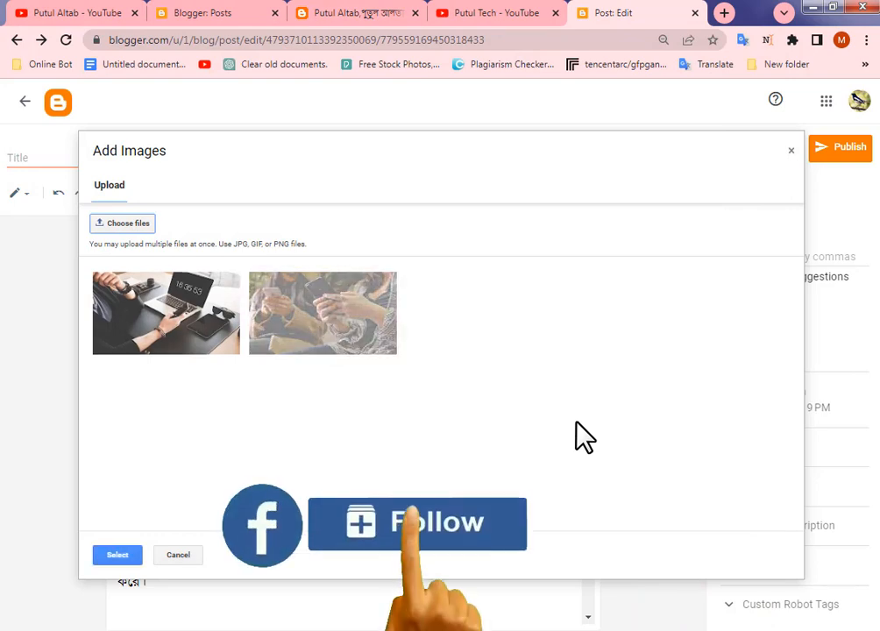
click(185, 328)
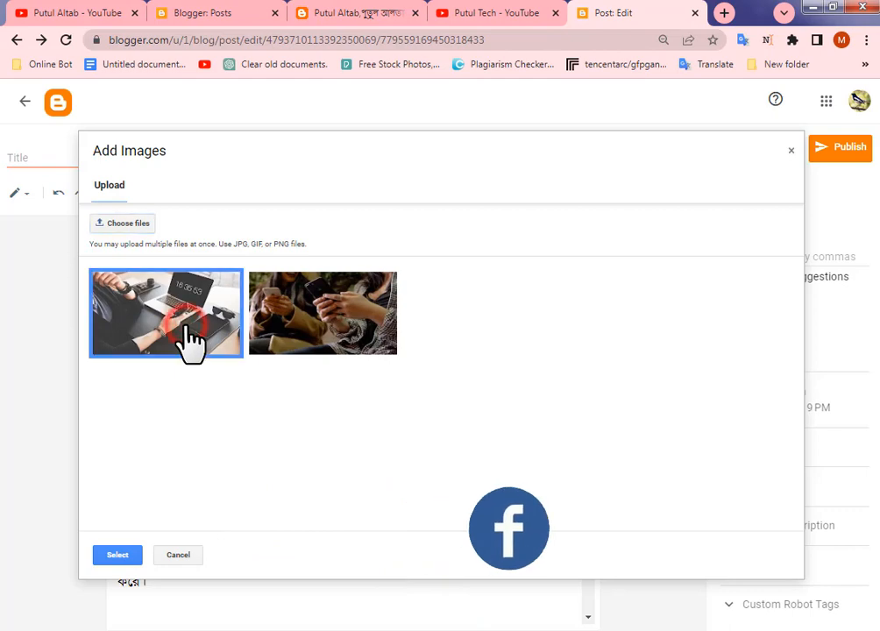
click(122, 559)
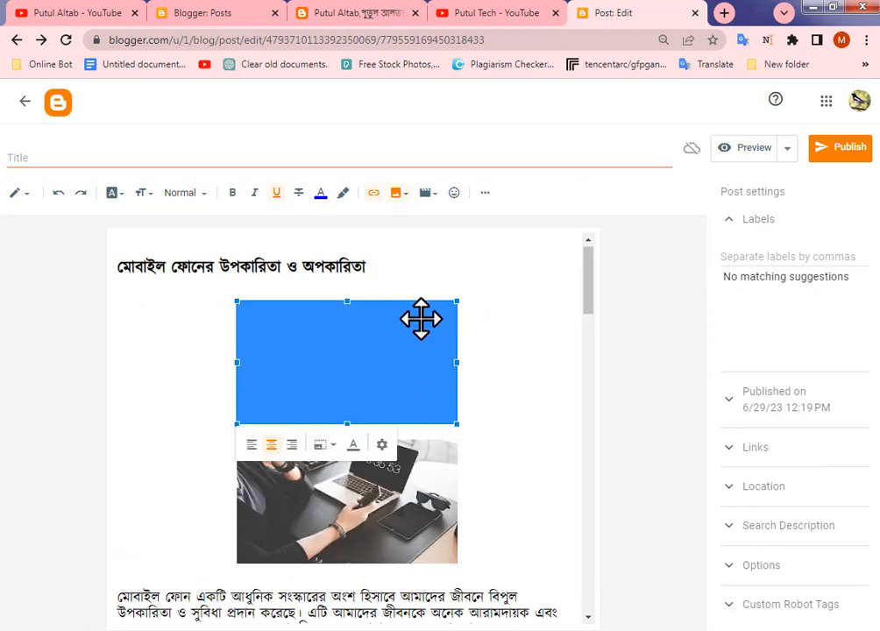
Set the size of the upper image, showing hands holding phones, to X-Large.
click(382, 445)
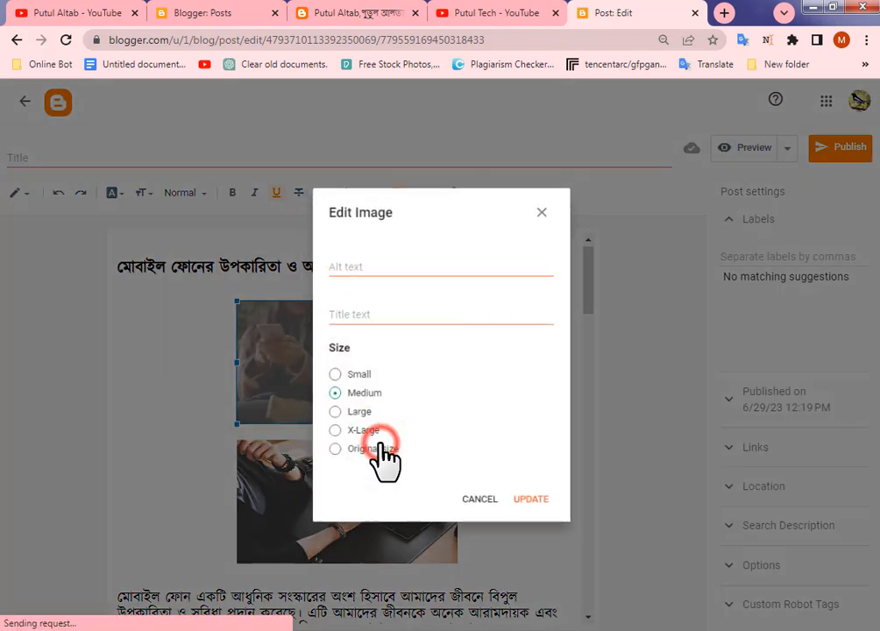
click(333, 432)
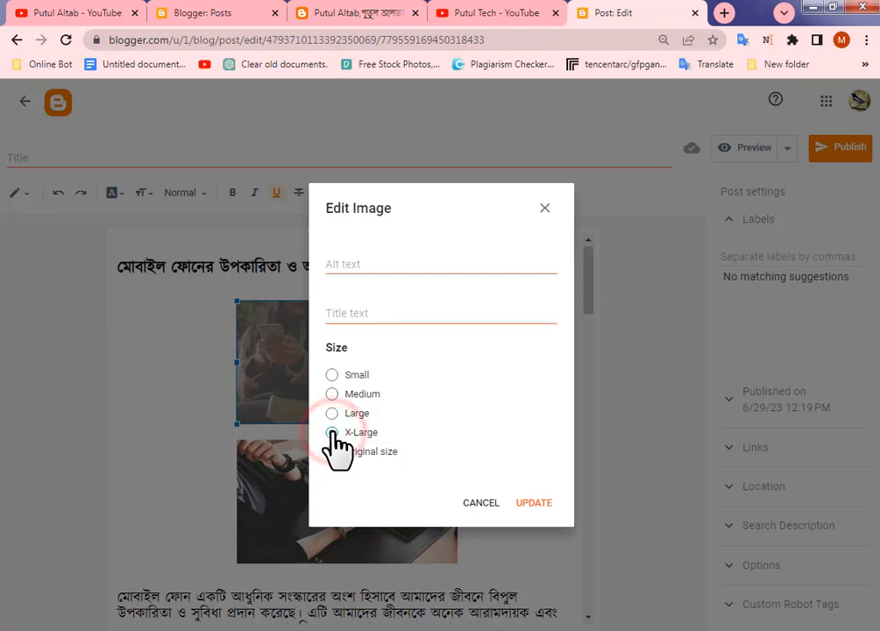
click(536, 504)
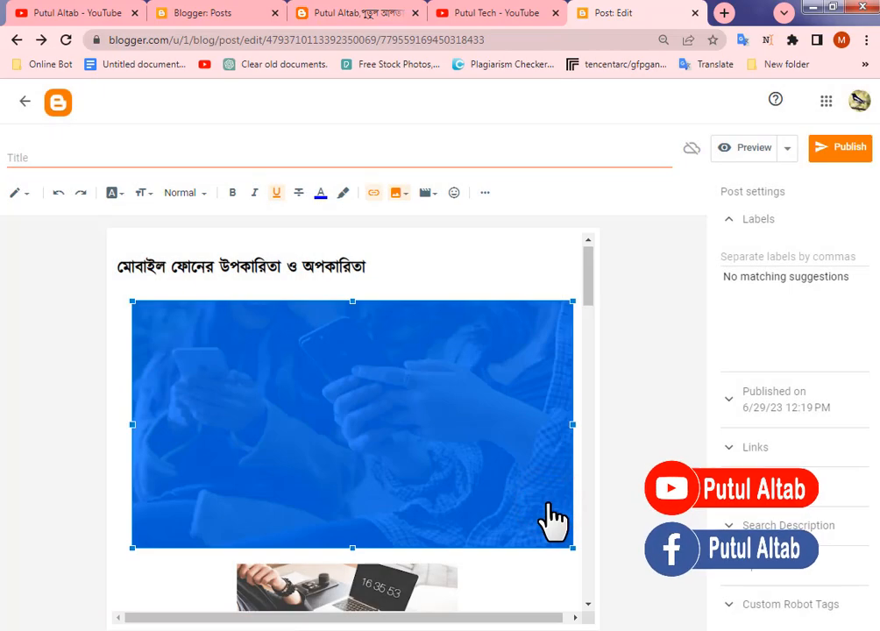
Remove the laptop image below the enlarged phone image.
scroll(521, 452, down, 1)
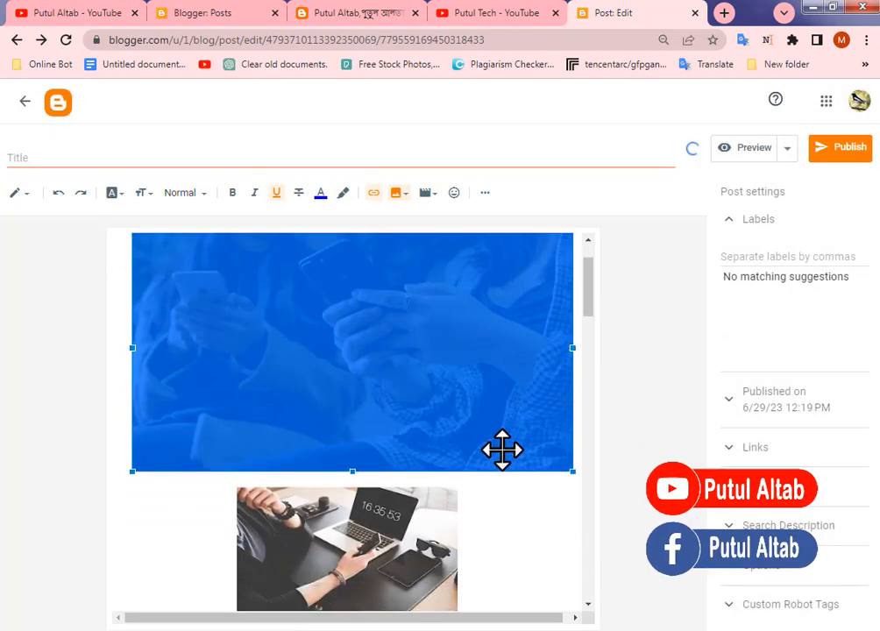
scroll(501, 484, down, 1)
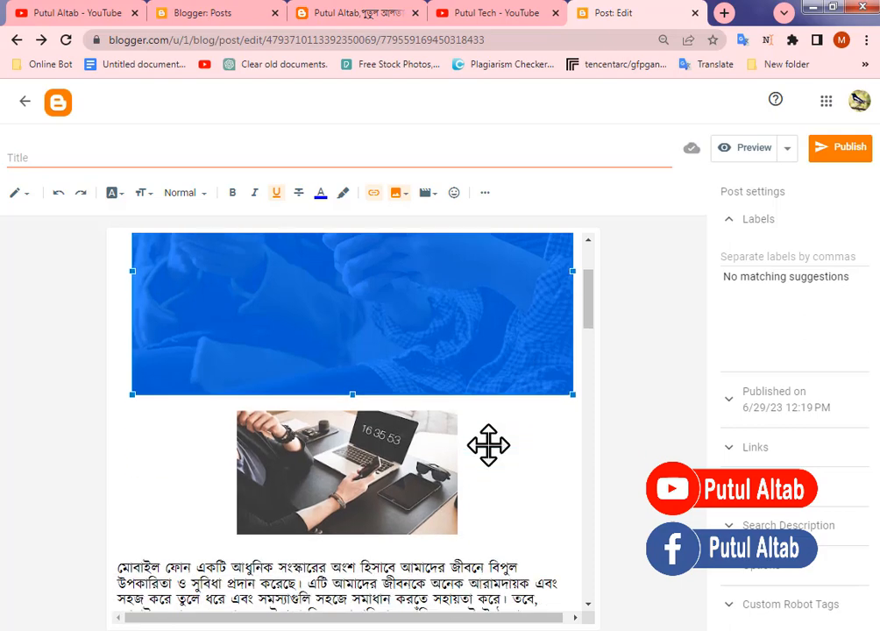
click(364, 479)
drag(365, 479, 493, 445)
scroll(436, 433, up, 2)
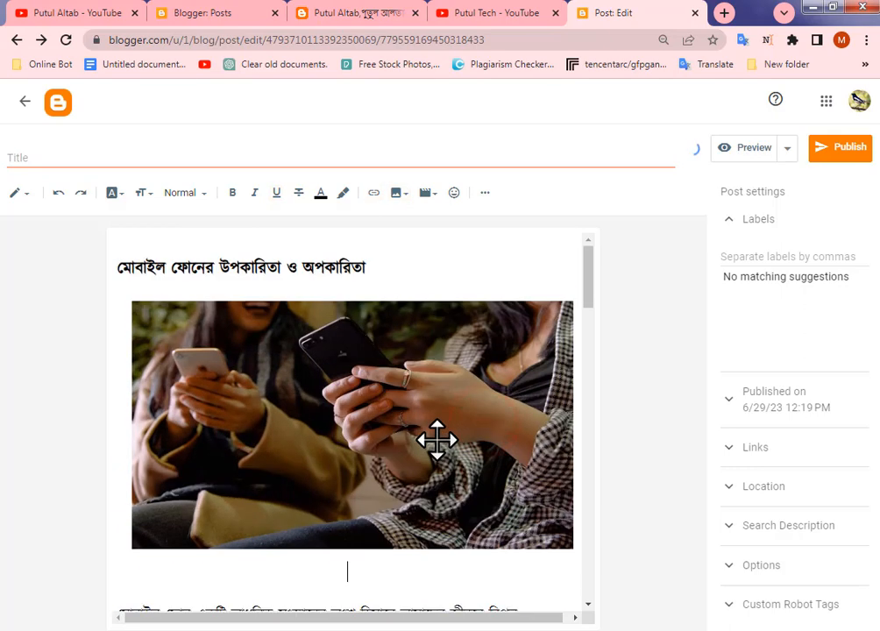
Insert the "Advantages and Disadvantages of Mobile Phones" image from New folder (3) below the heading "শিক্ষা ক্ষেত্রে মোবাইল ফোনের উপকারিতা".
scroll(466, 389, down, 3)
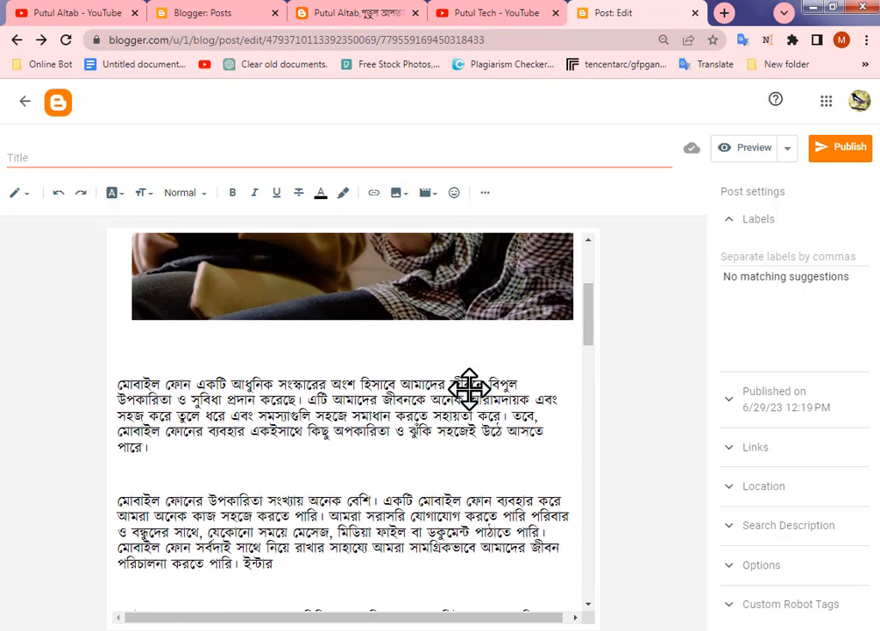
scroll(469, 389, down, 6)
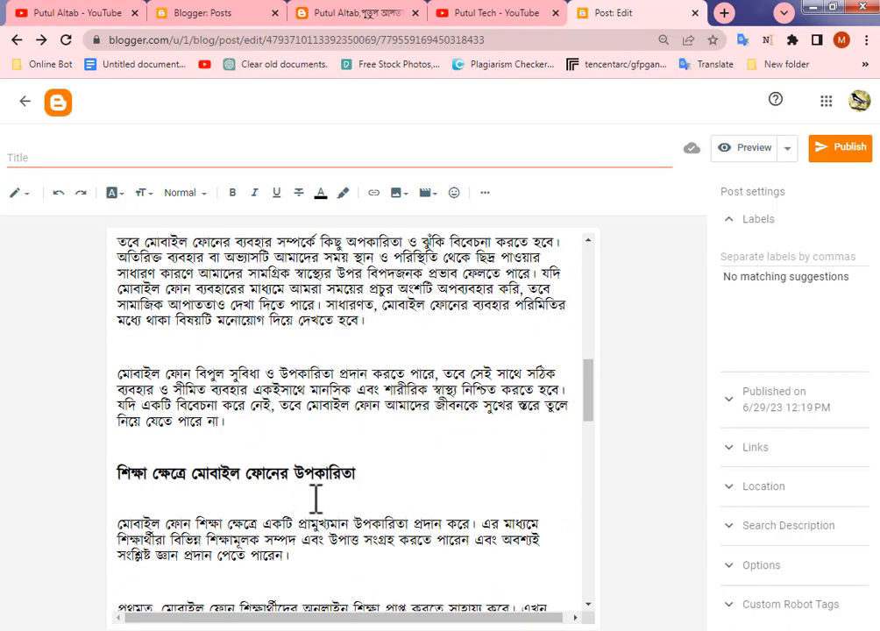
click(295, 500)
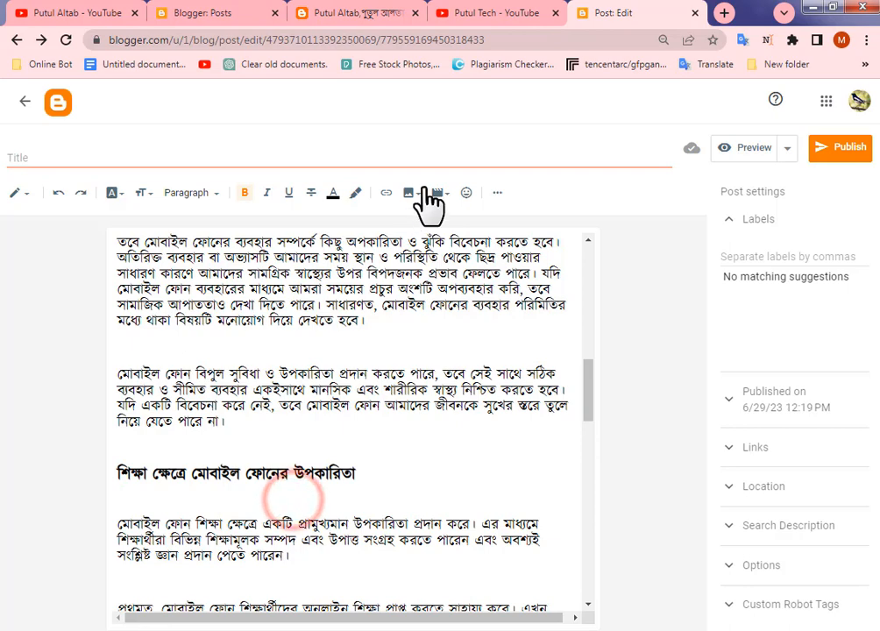
click(411, 193)
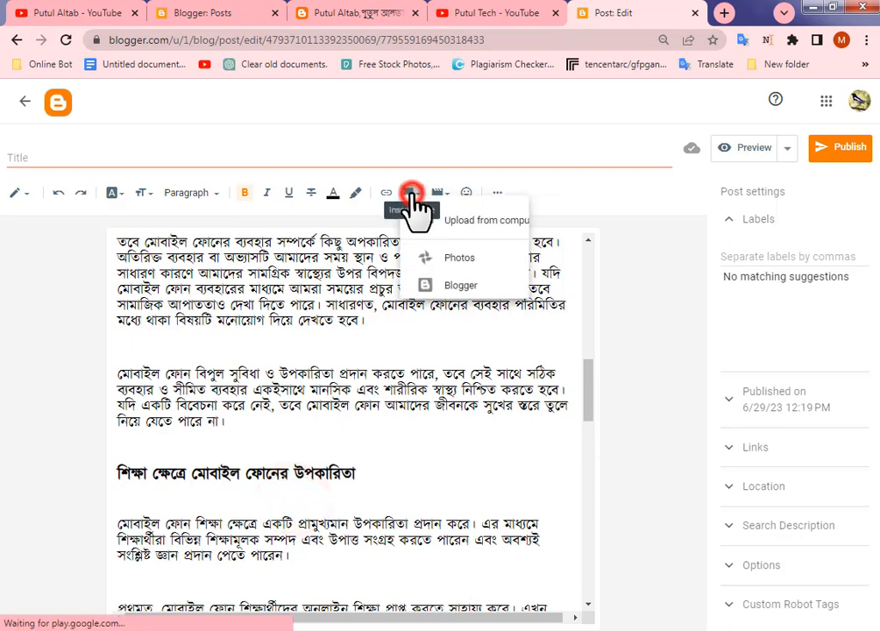
click(469, 230)
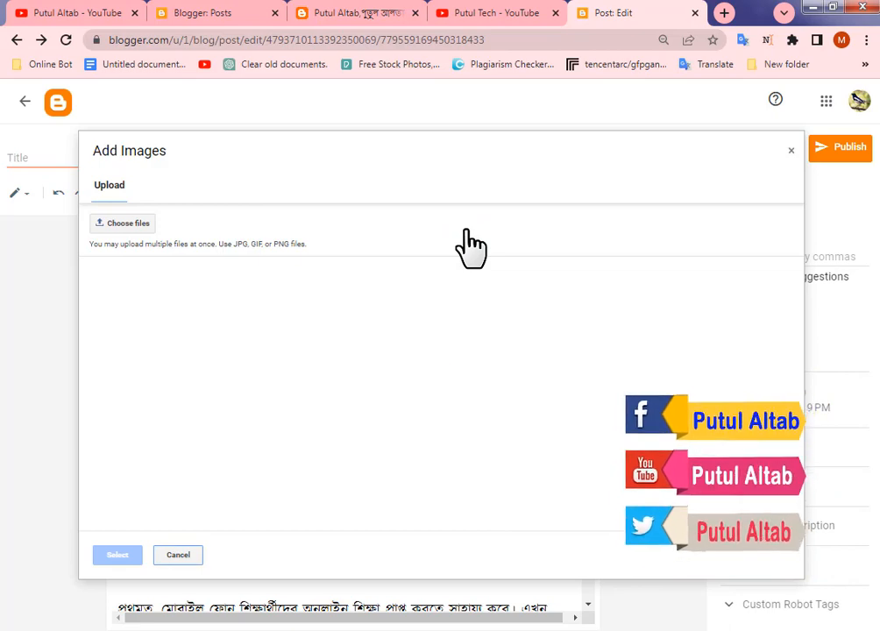
click(136, 225)
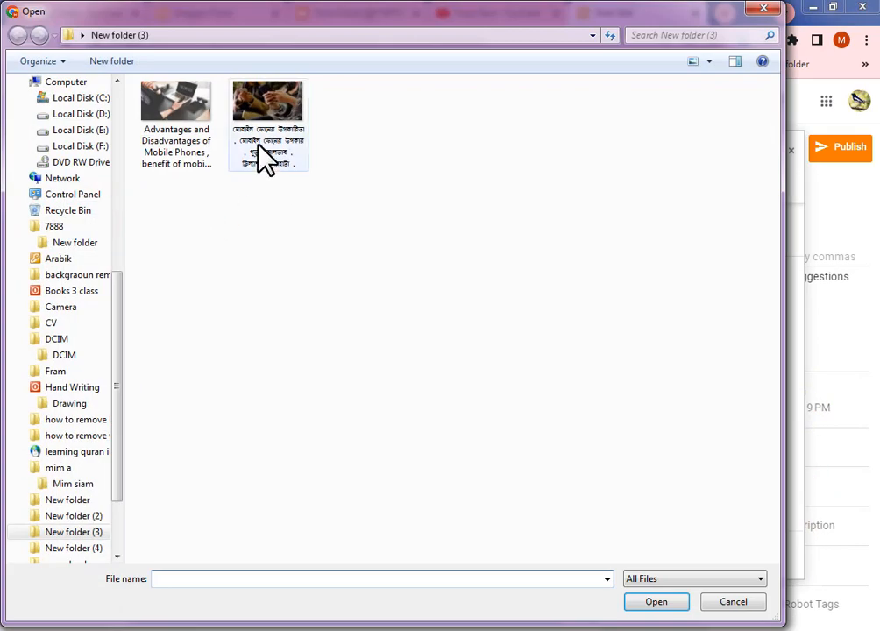
click(206, 144)
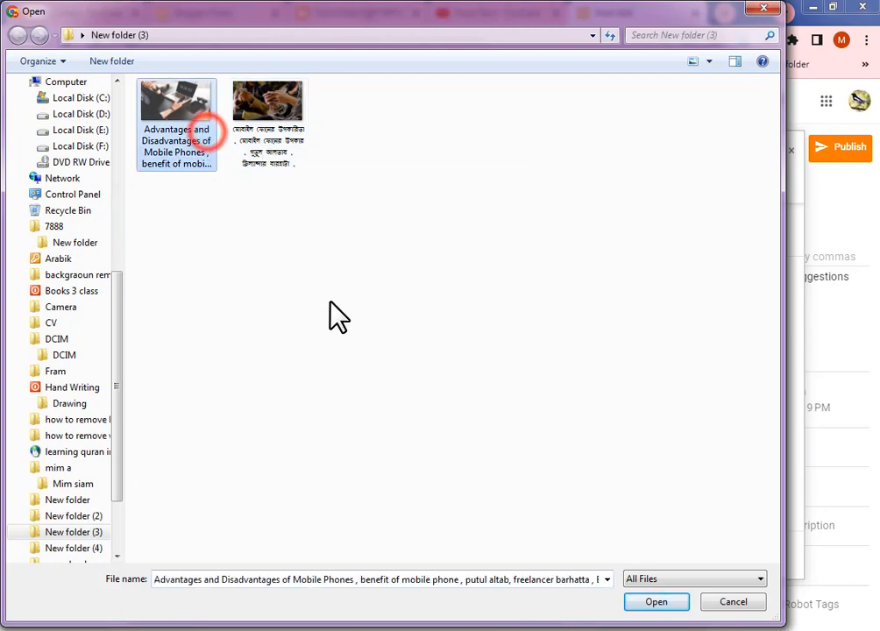
click(662, 605)
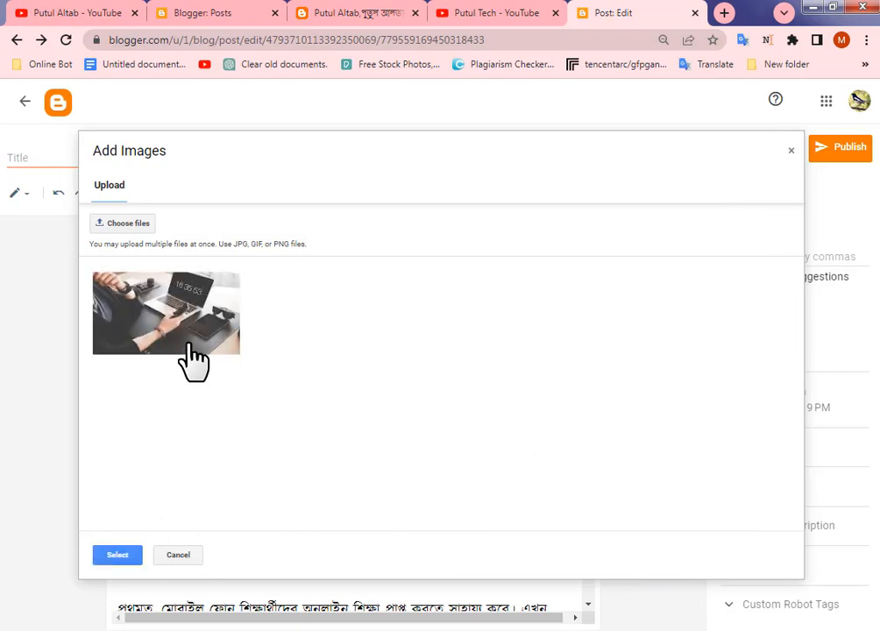
click(188, 338)
click(116, 555)
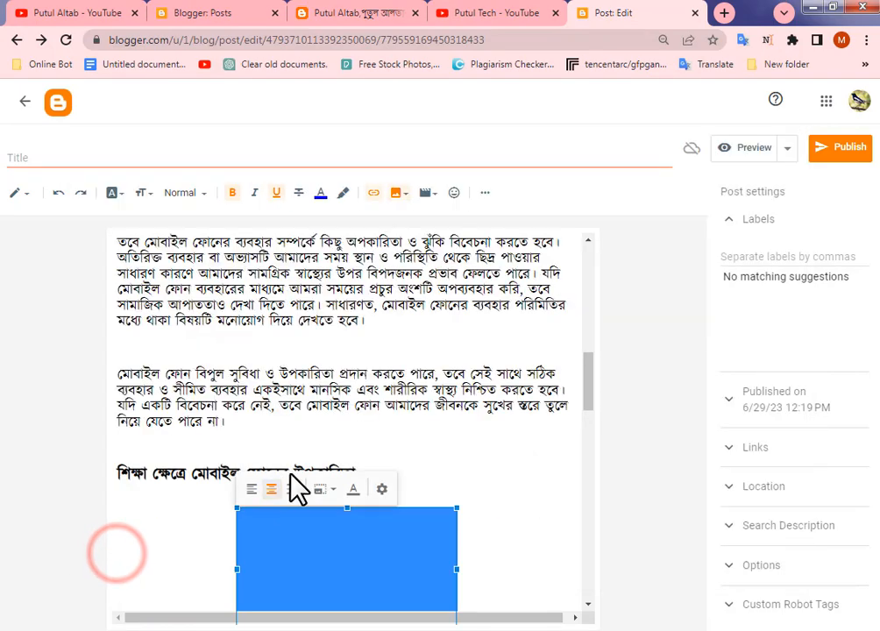
Set the size of the newly inserted laptop image to X-Large.
click(381, 489)
click(330, 433)
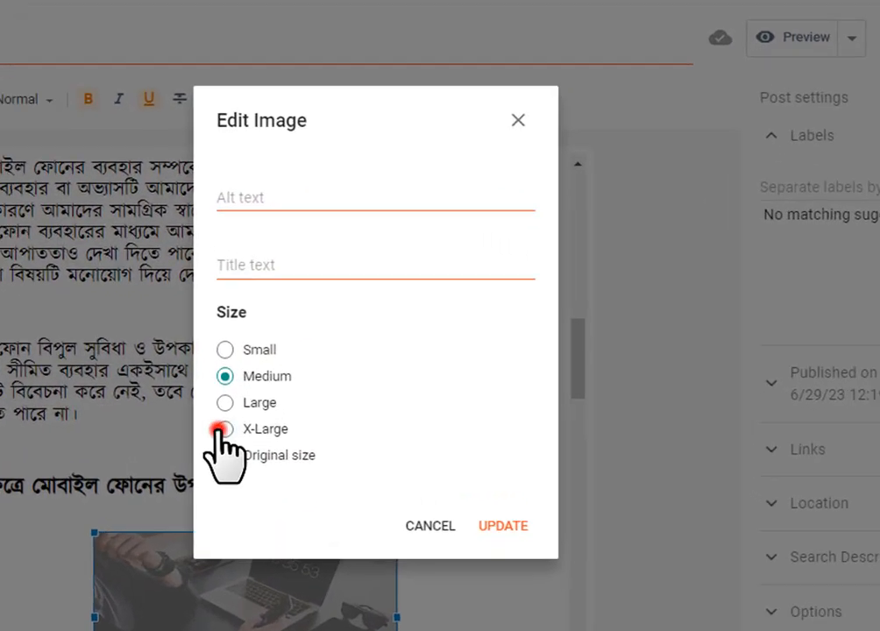
click(531, 503)
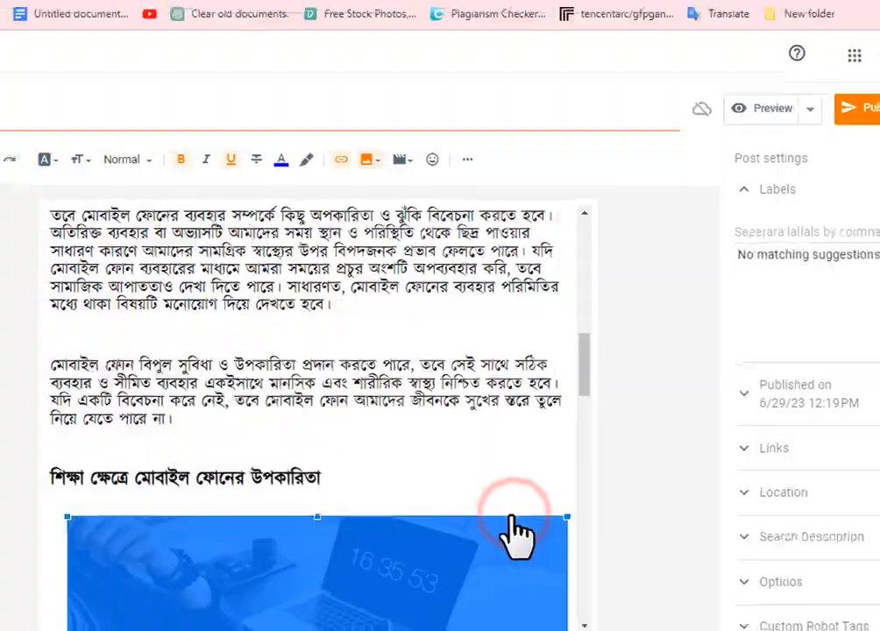
Review the whole post from the opening heading and images down to the closing paragraph.
scroll(518, 440, down, 6)
scroll(519, 440, up, 7)
scroll(518, 438, up, 8)
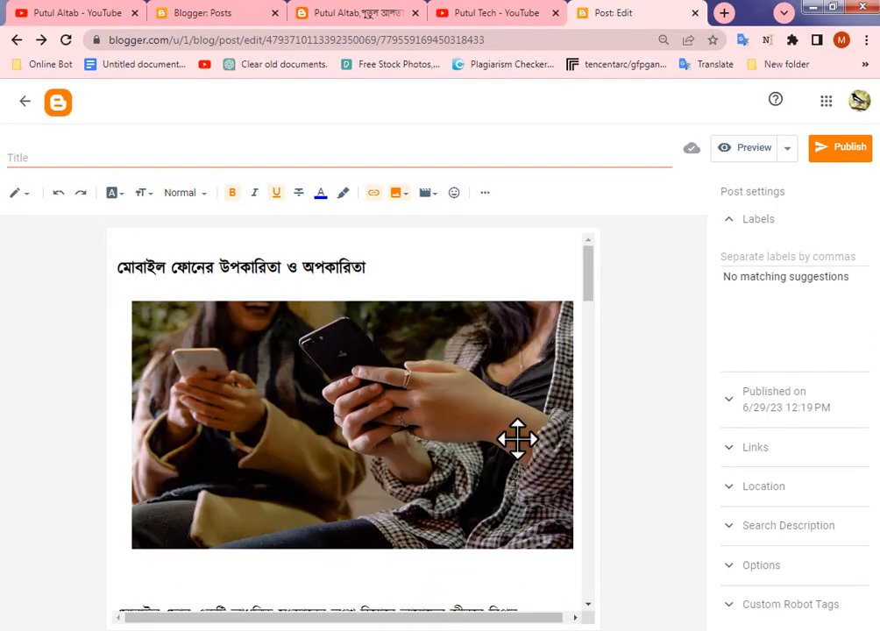
scroll(517, 438, down, 6)
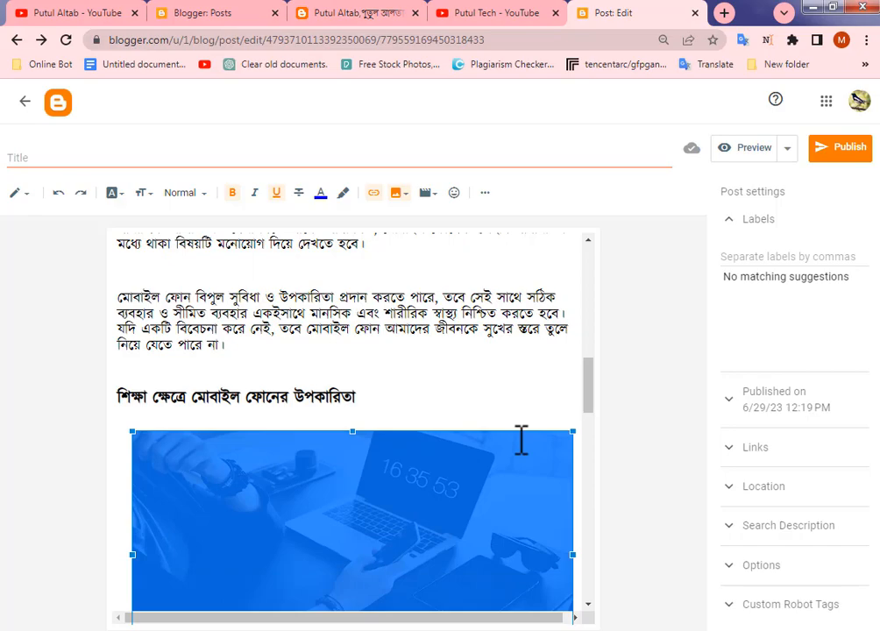
click(464, 360)
scroll(466, 363, down, 8)
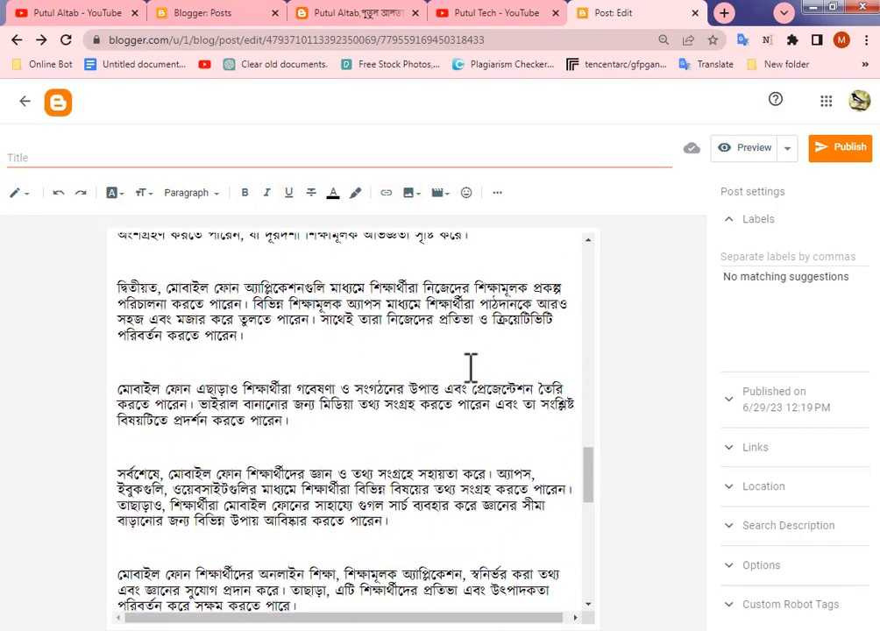
scroll(471, 366, down, 10)
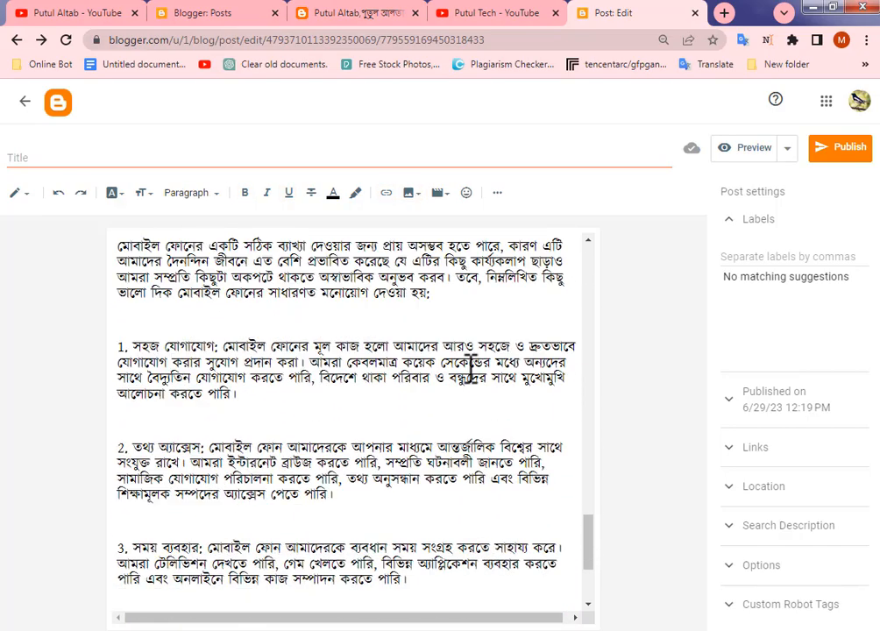
scroll(471, 366, up, 3)
scroll(470, 367, down, 5)
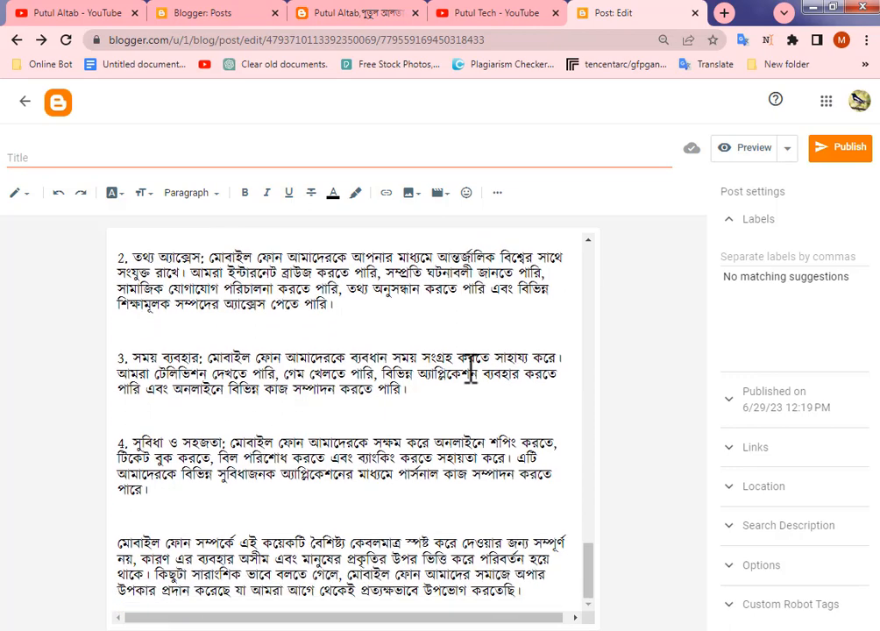
scroll(482, 405, up, 5)
Add the existing label "Mobile" to the post and open the post's link settings.
click(752, 221)
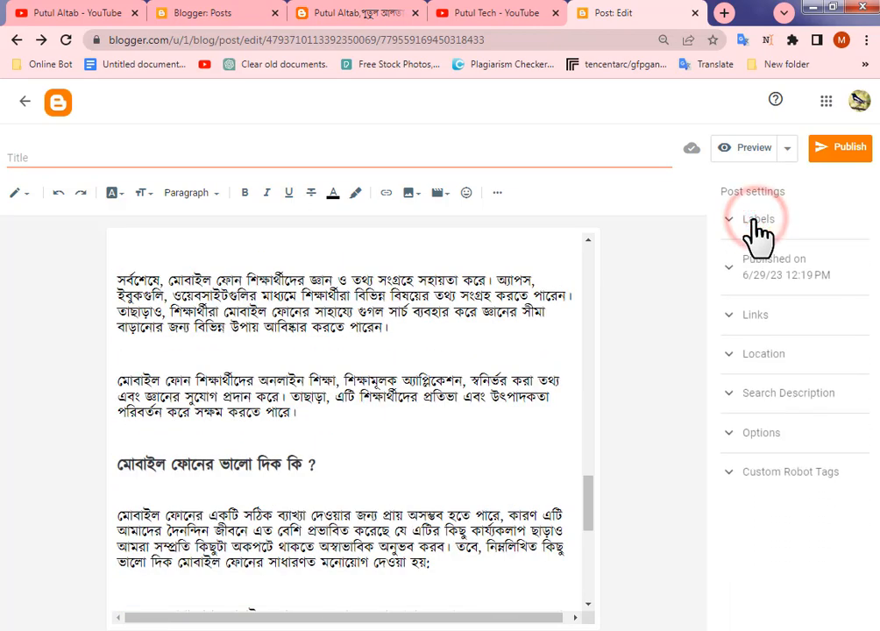
click(753, 221)
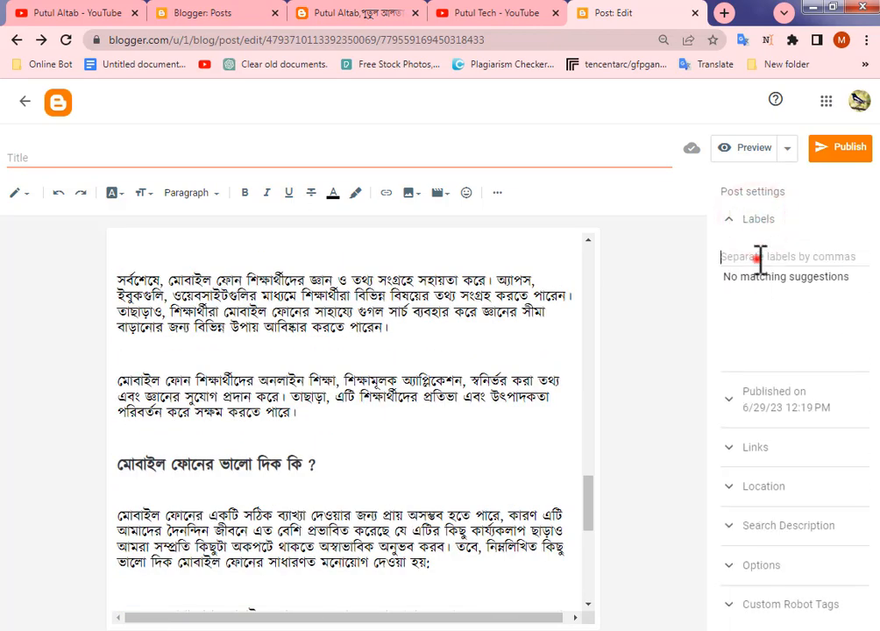
click(759, 256)
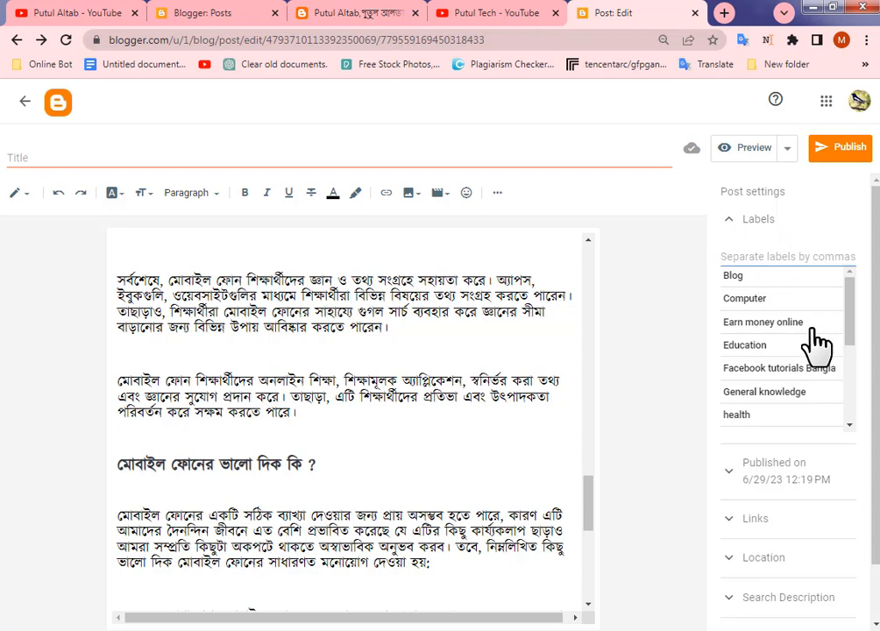
scroll(813, 338, down, 1)
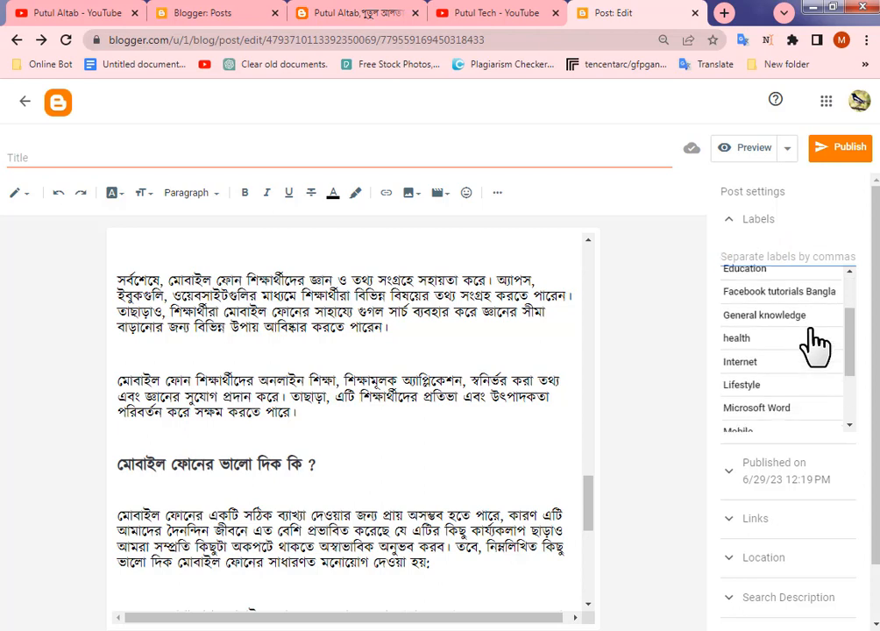
scroll(814, 343, down, 1)
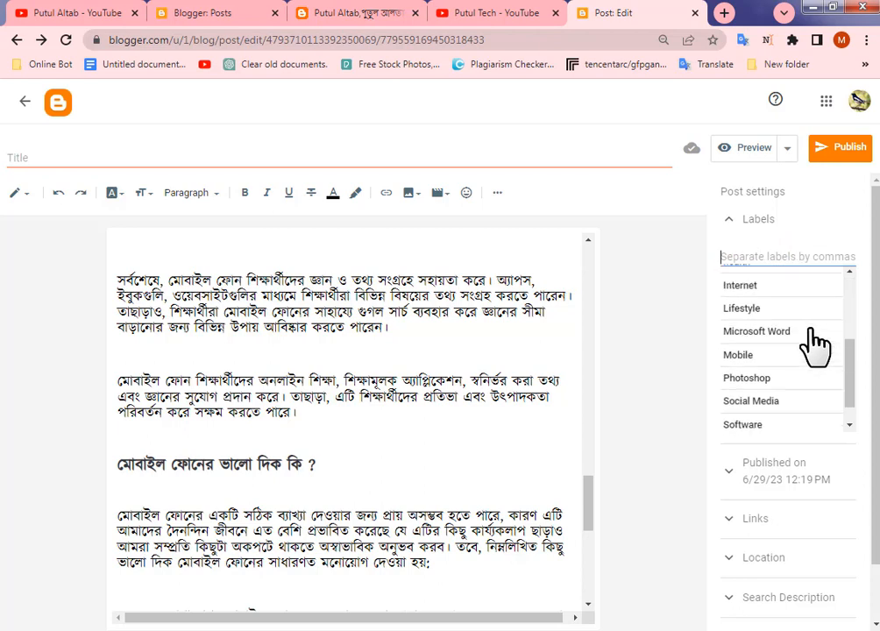
click(764, 357)
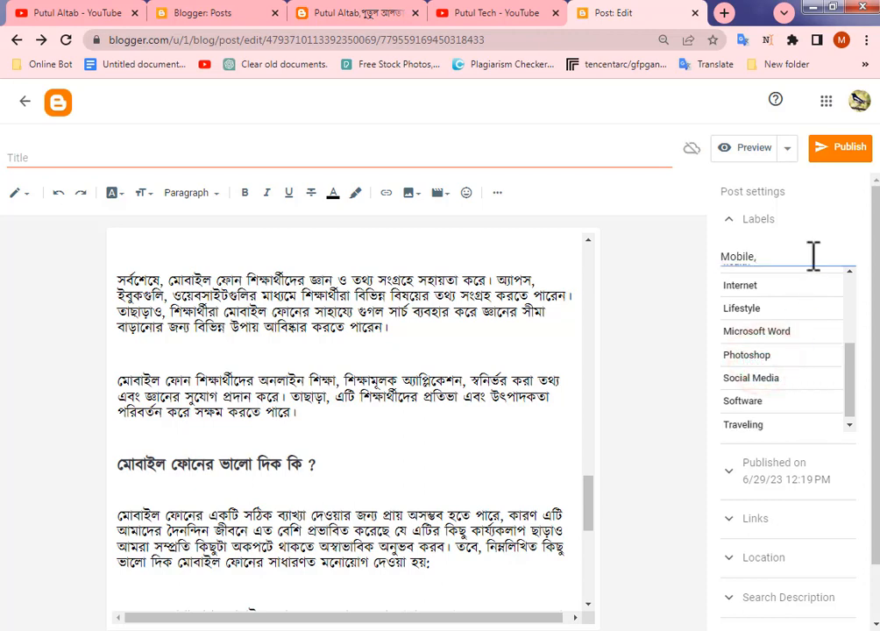
text(,)
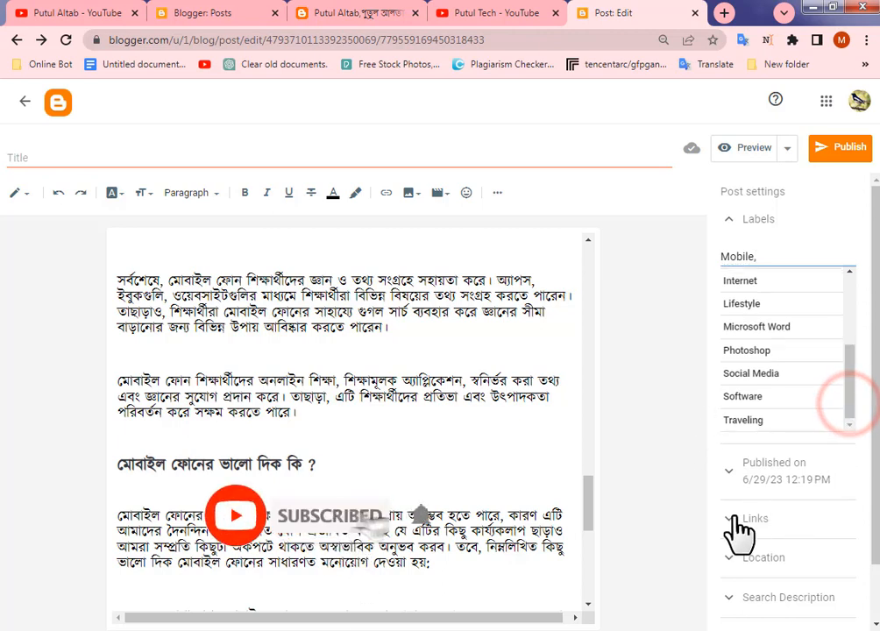
scroll(724, 501, down, 1)
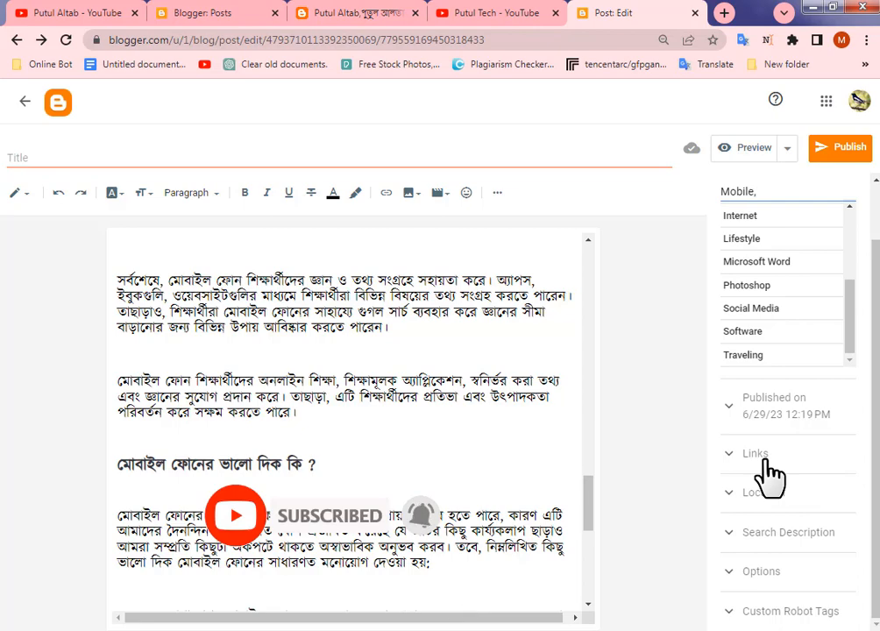
click(731, 455)
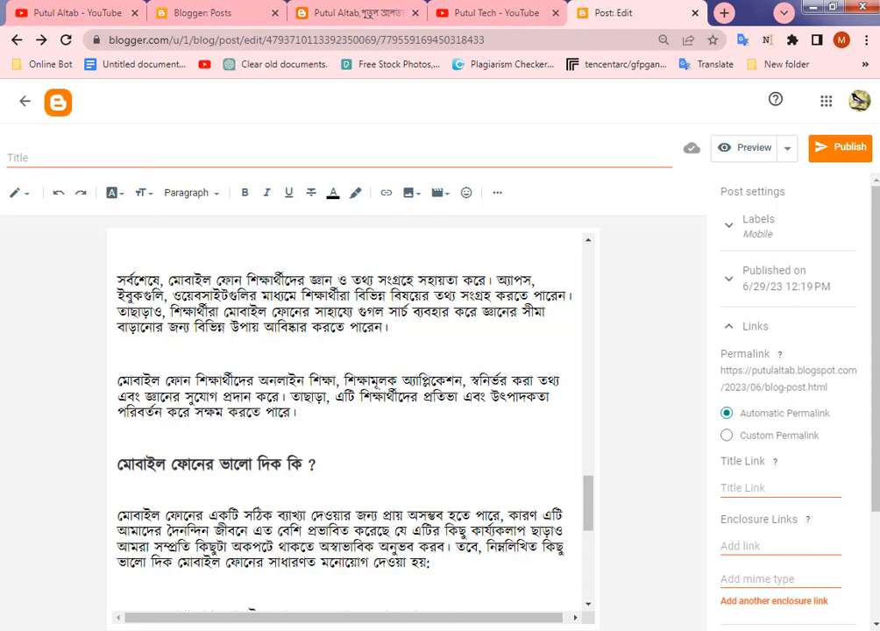
Copy "Advantages and Disadvantages of Mobile Phones" from the Word document and paste it as the post title in Blogger.
click(142, 550)
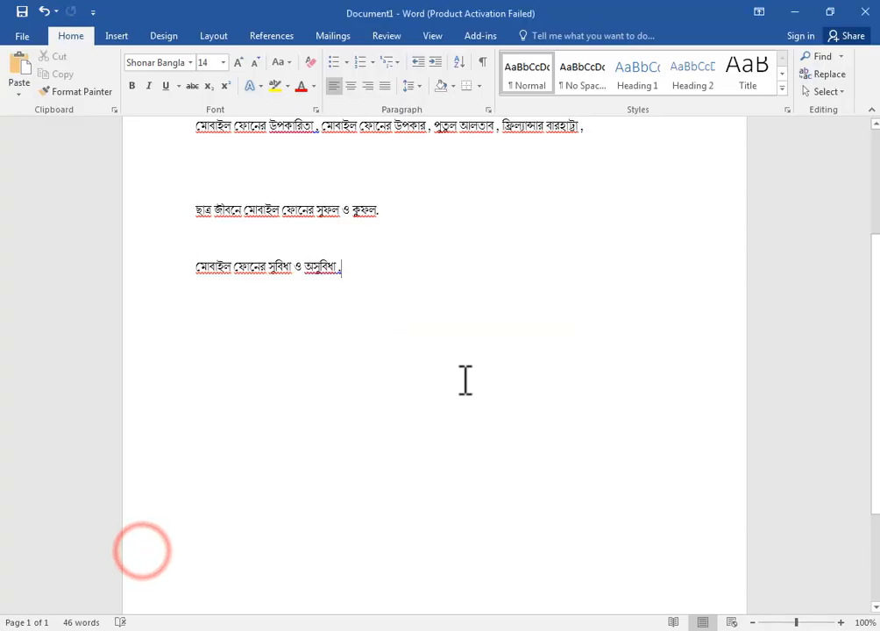
scroll(465, 379, up, 4)
drag(196, 211, 483, 211)
key(ctrl+c)
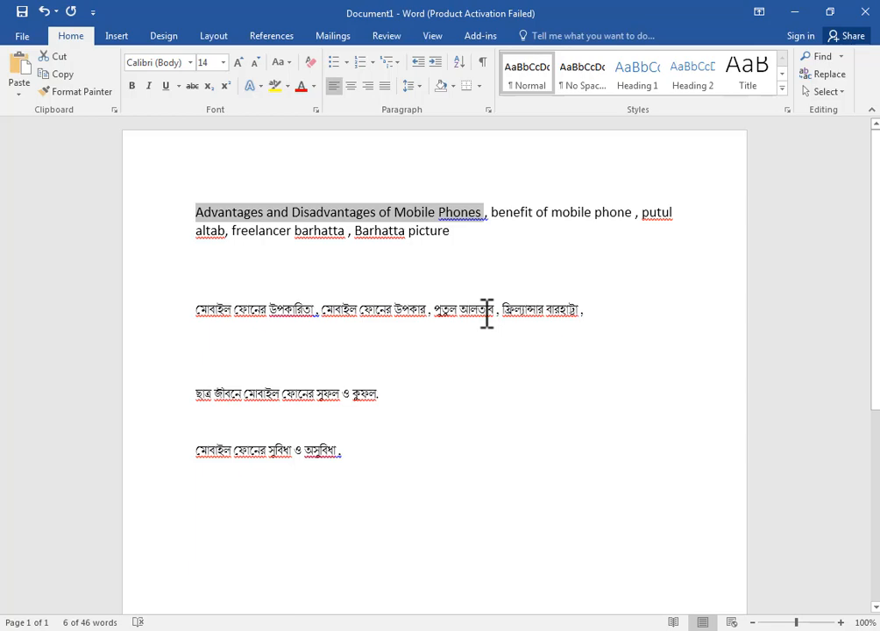
click(793, 14)
click(71, 156)
key(ctrl+v)
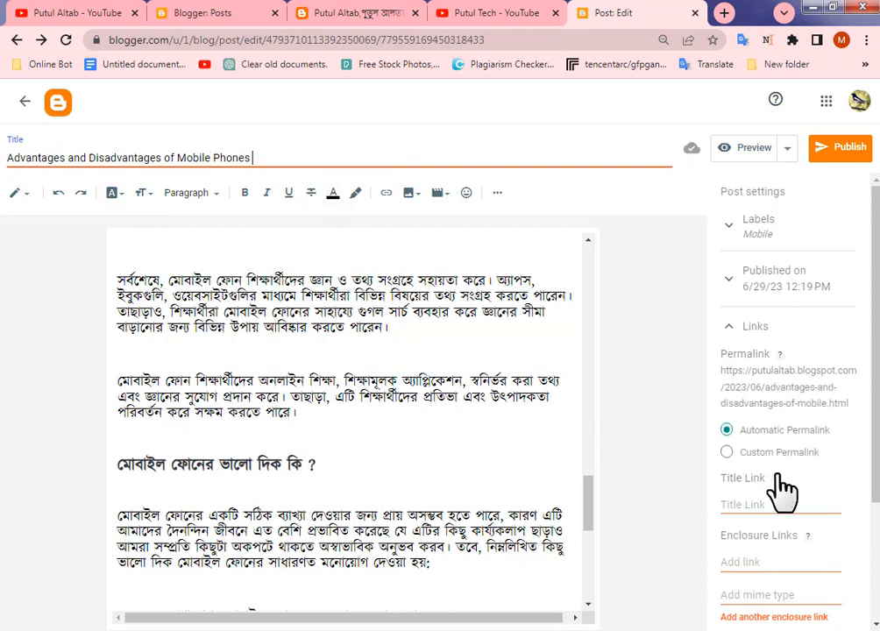
Switch the post to a custom permalink and paste "Advantages and Disadvantages of Mobile Phones" as its text.
click(726, 453)
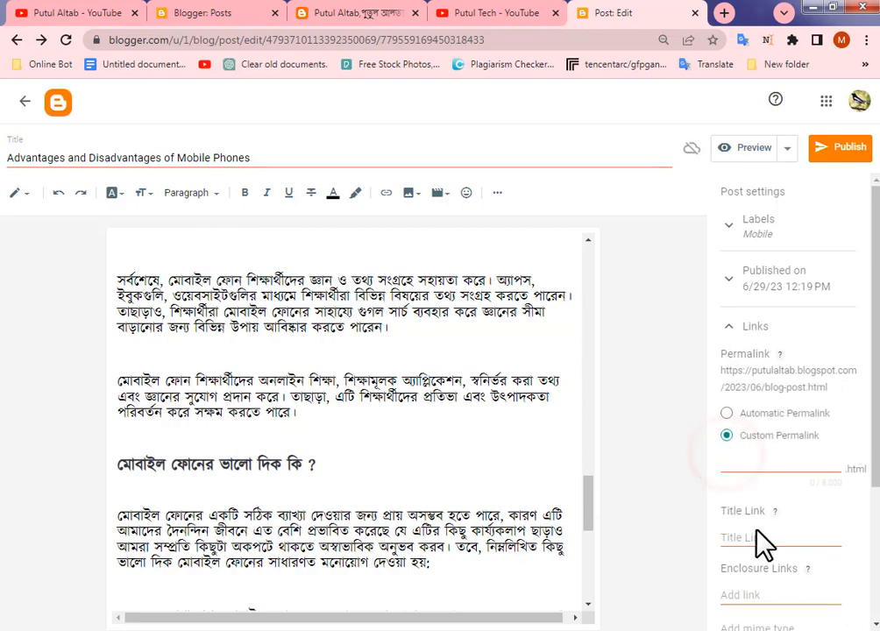
click(165, 158)
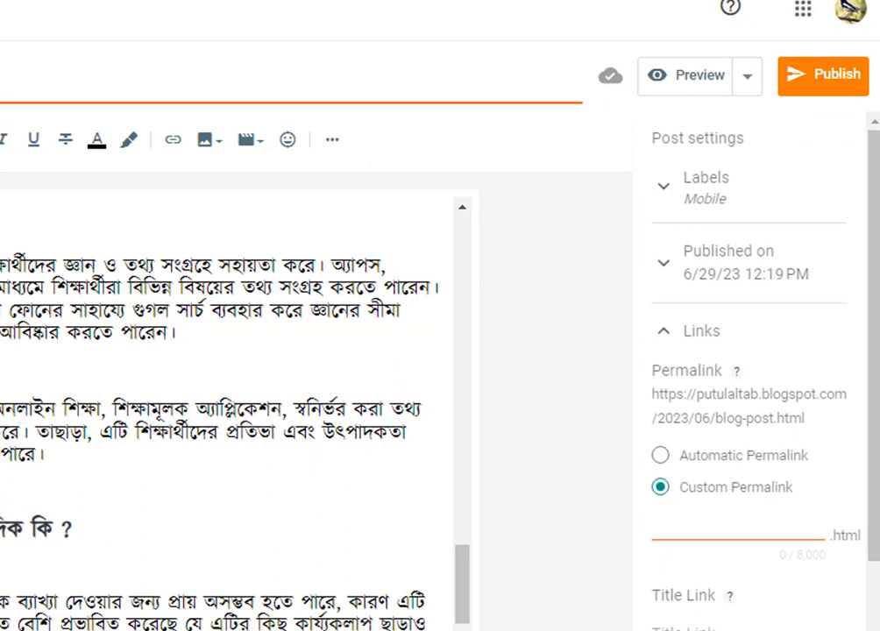
scroll(759, 504, down, 1)
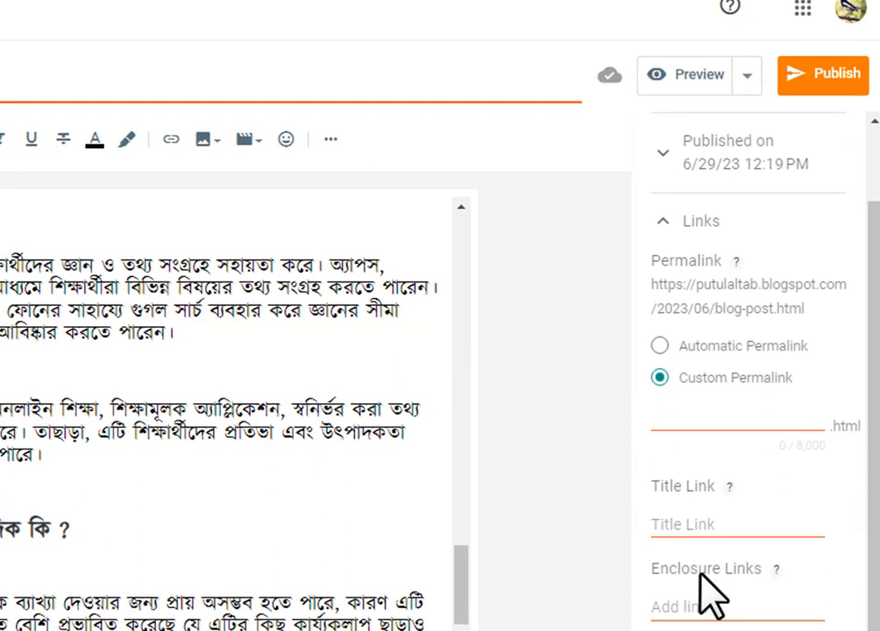
click(696, 525)
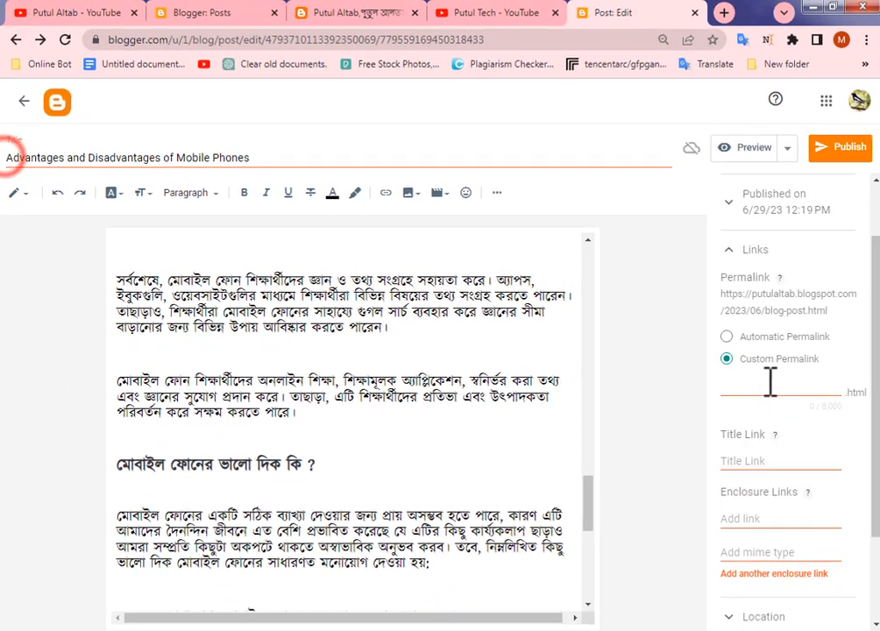
click(744, 404)
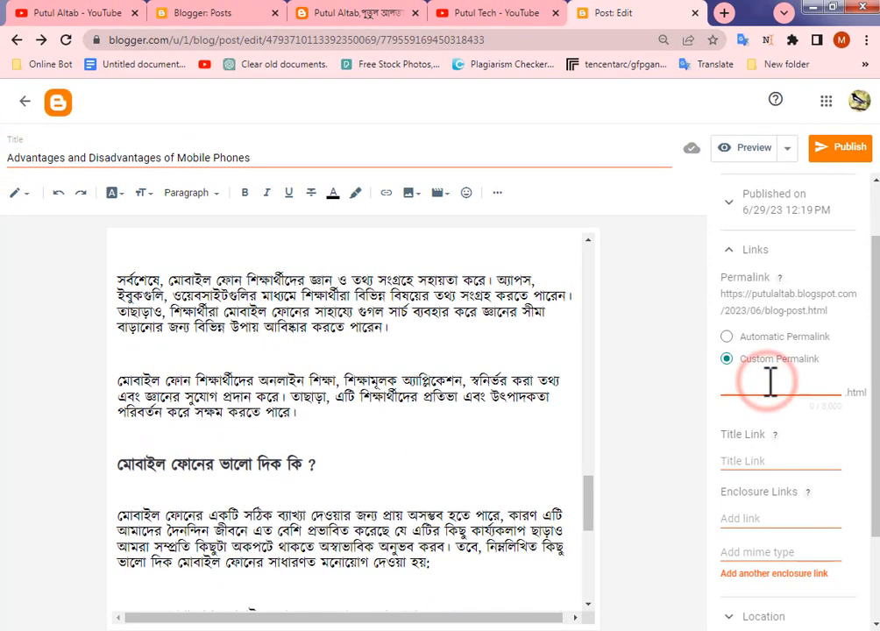
key(ctrl+v)
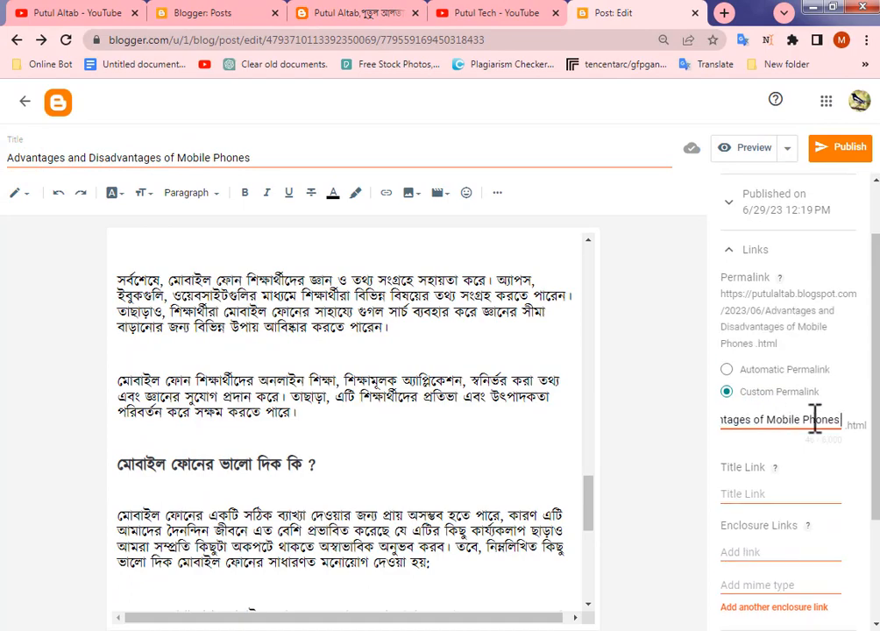
Remove "of Mobile Phones" from the end of the custom permalink text.
key(BackSpace)
key(BackSpace)
key(BackSpace)
key(BackSpace)
key(BackSpace)
key(BackSpace)
key(BackSpace)
key(BackSpace)
key(BackSpace)
key(BackSpace)
key(BackSpace)
key(BackSpace)
key(BackSpace)
key(BackSpace)
Replace the spaces between the permalink's words with hyphens to make it "Advantages-and-Disadvantages".
click(745, 419)
key(BackSpace)
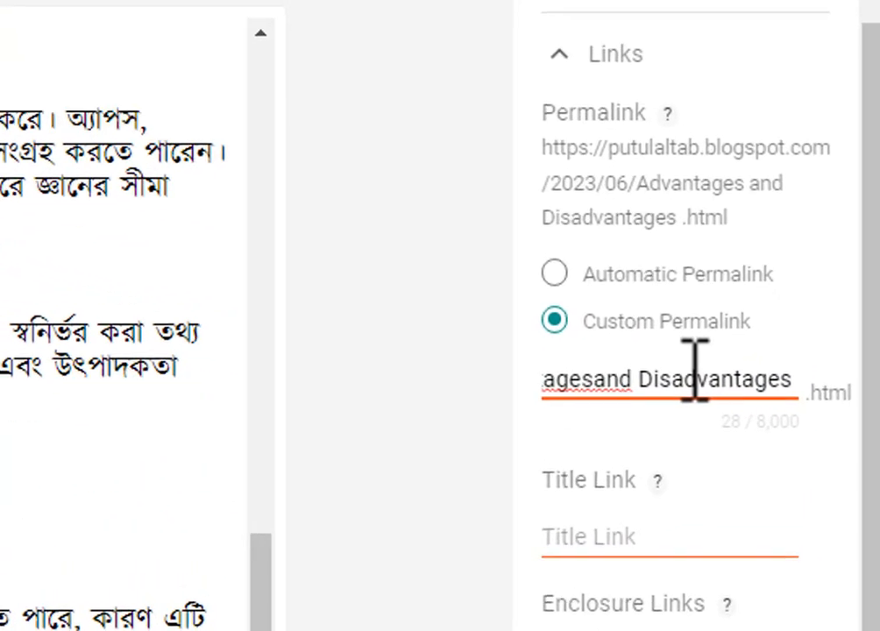
text(-)
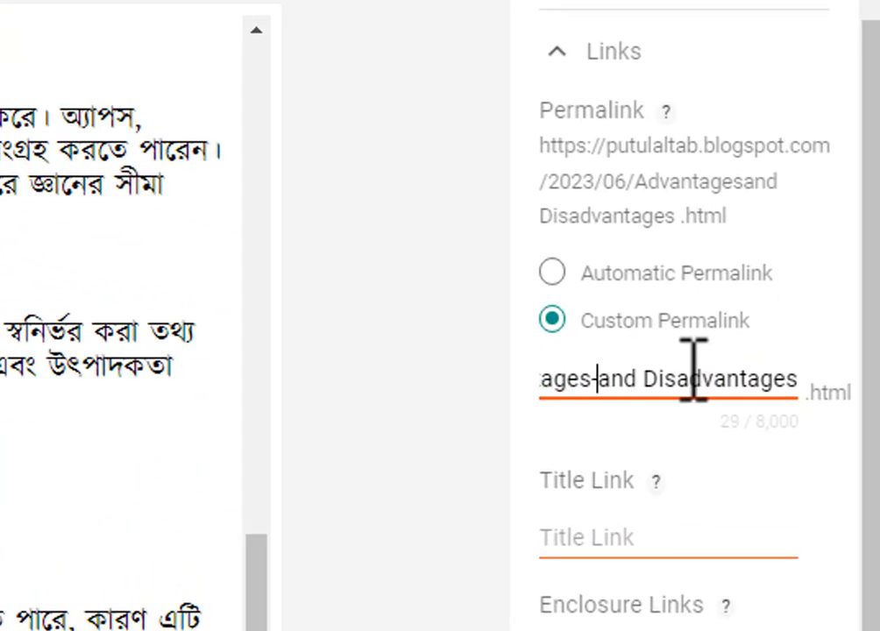
click(645, 381)
key(BackSpace)
text(-)
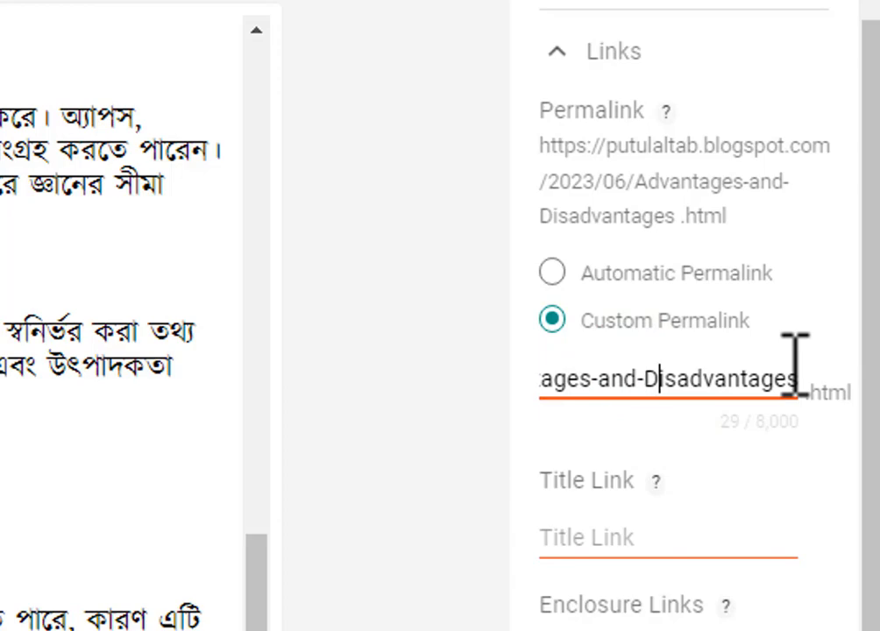
key(Right)
key(Right)
key(Right)
key(Right)
key(Right)
key(Right)
key(Right)
key(Right)
key(Right)
key(Right)
key(Right)
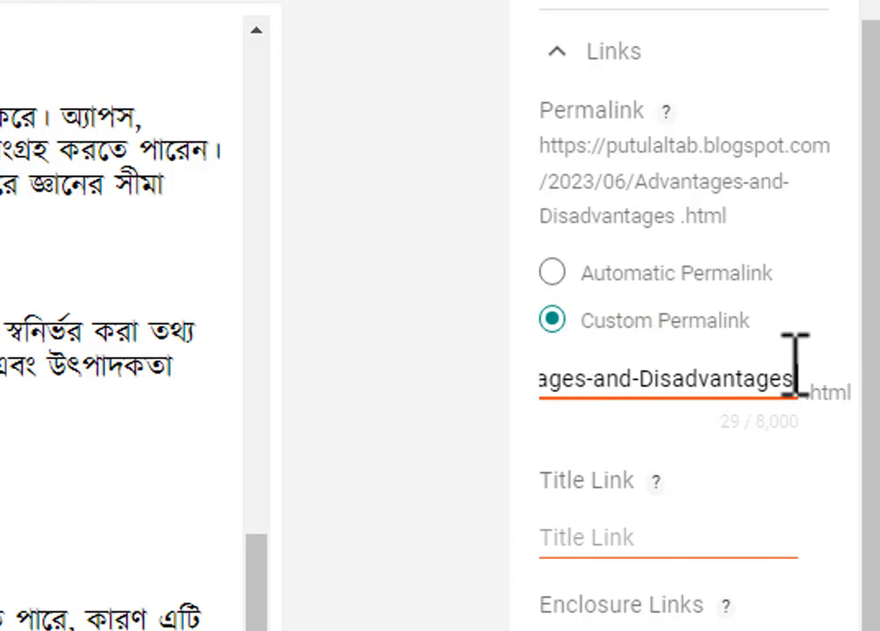
Open the post's search description for editing.
scroll(781, 508, up, 2)
scroll(782, 516, down, 5)
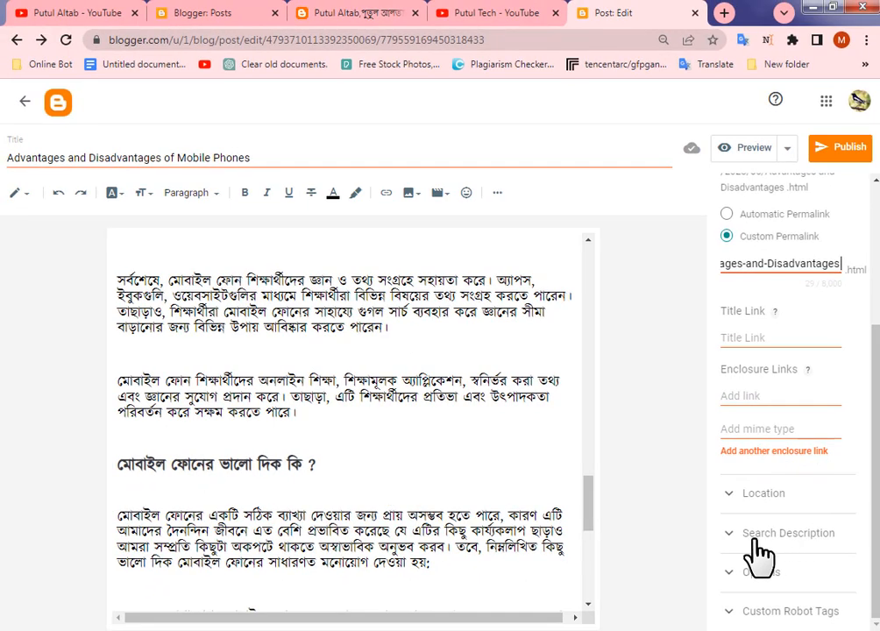
click(754, 542)
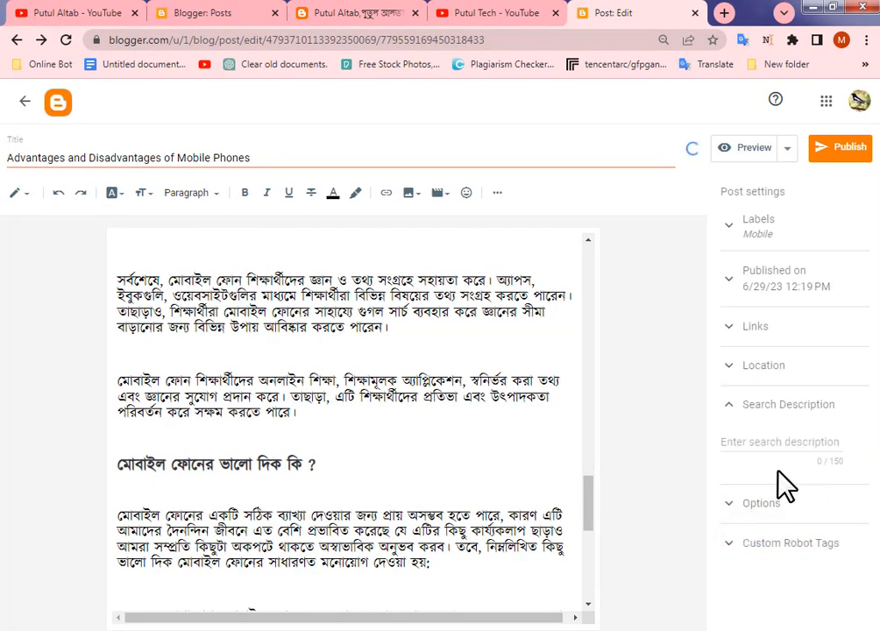
click(762, 438)
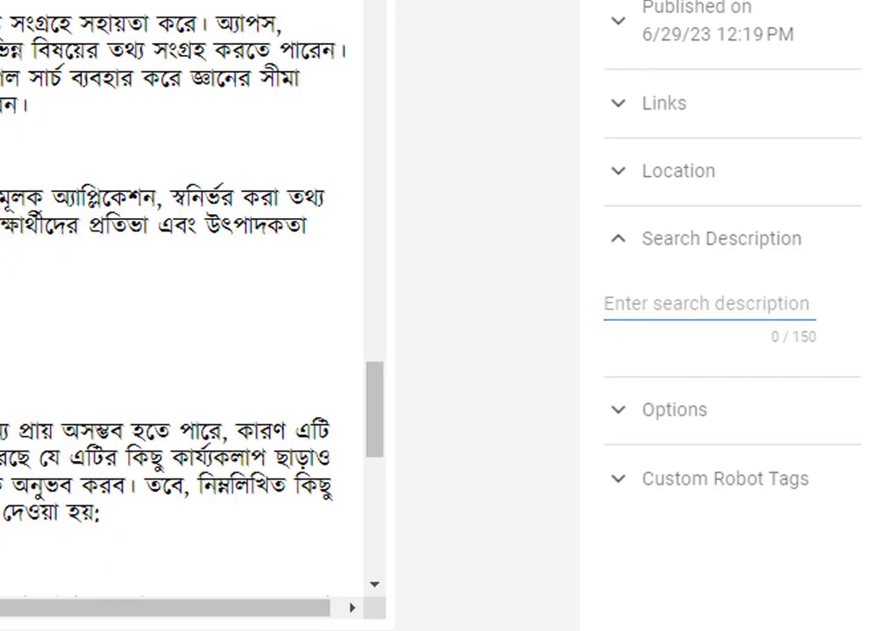
Copy the post's opening heading "মোবাইল ফোনের উপকারিতা ও অপকারিতা" and search Google for it in a new browser tab.
key(ctrl+t)
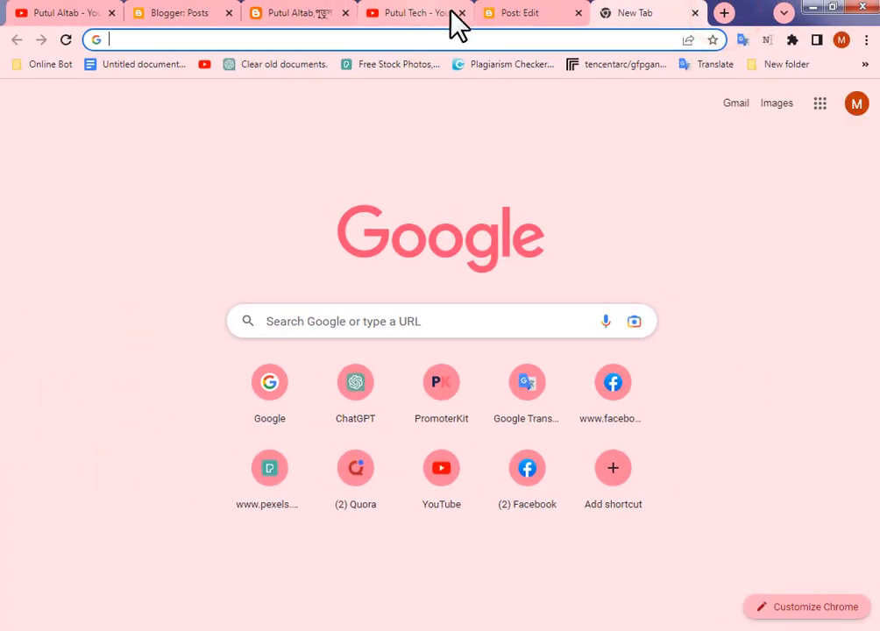
click(515, 16)
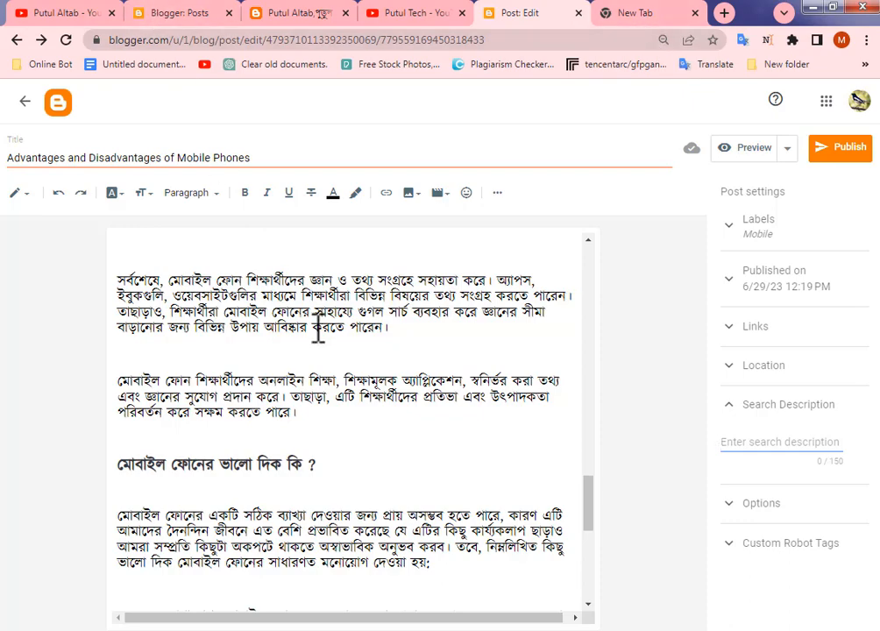
drag(177, 470, 294, 465)
scroll(374, 523, up, 5)
scroll(374, 523, up, 15)
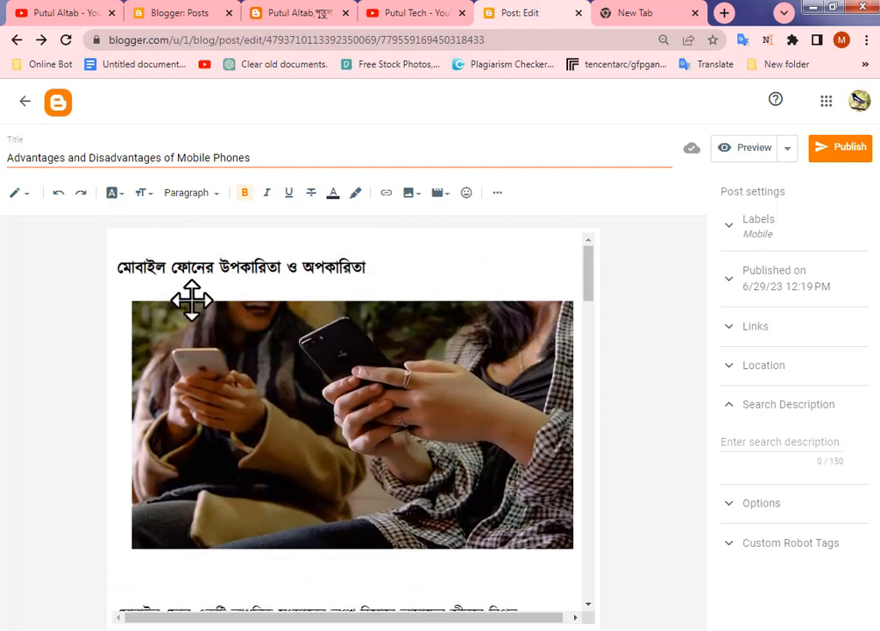
drag(120, 267, 356, 279)
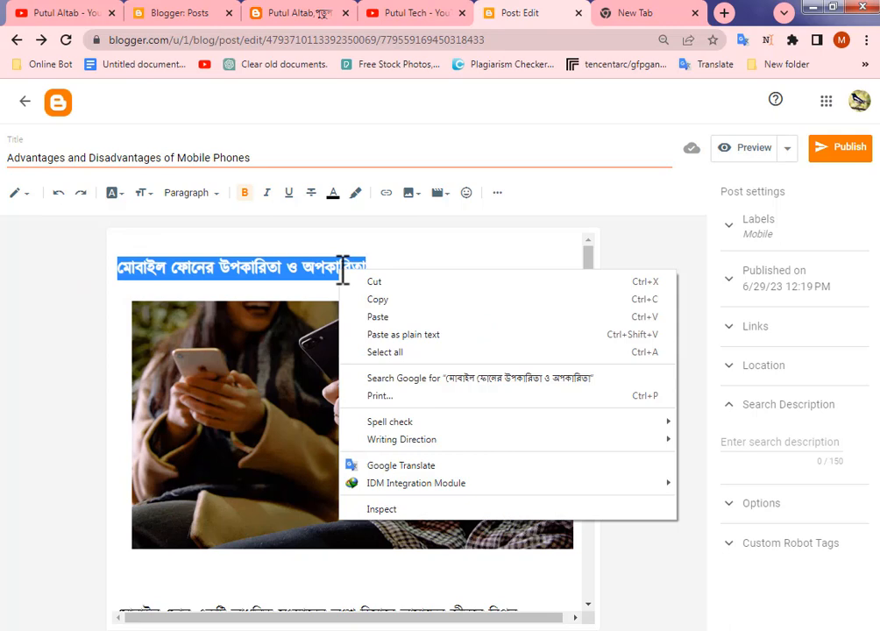
click(379, 299)
click(645, 12)
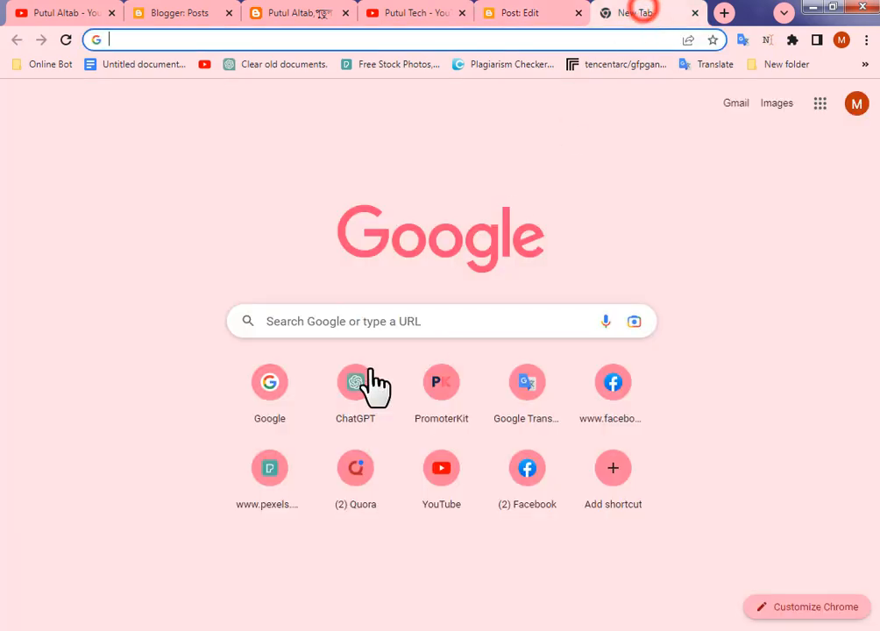
click(270, 395)
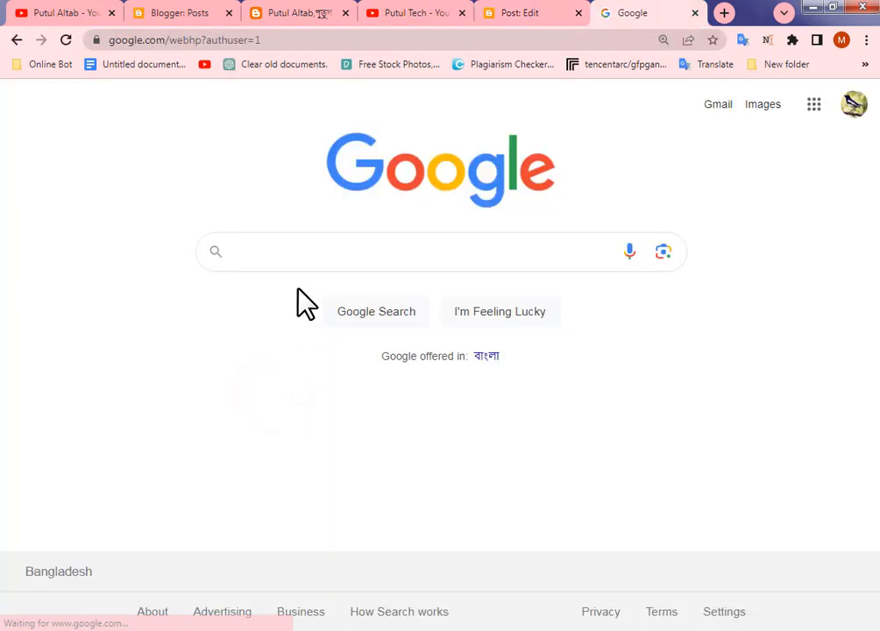
key(ctrl+v)
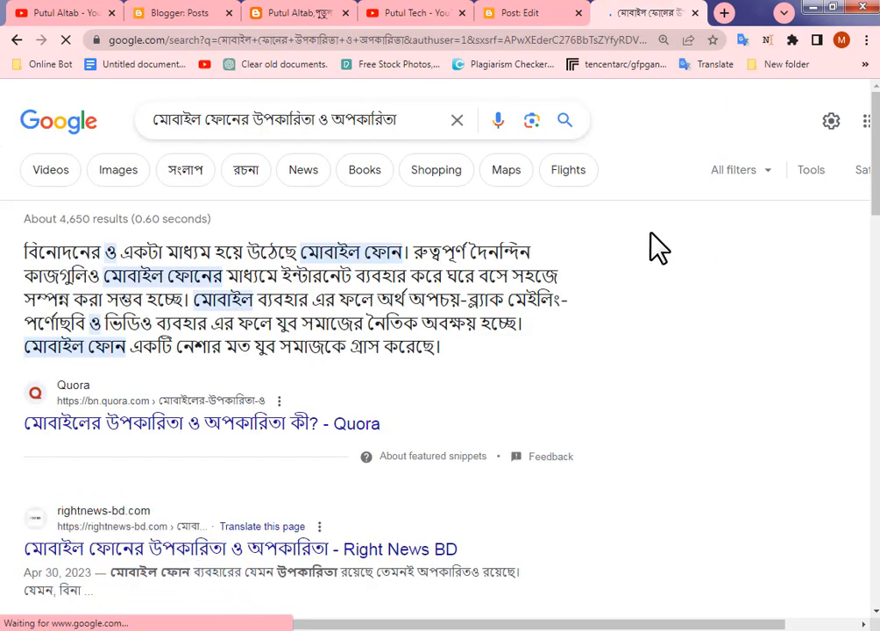
Copy the first sentence of the Right News BD result's description, about the benefits and harms of mobile phone use.
scroll(444, 276, down, 2)
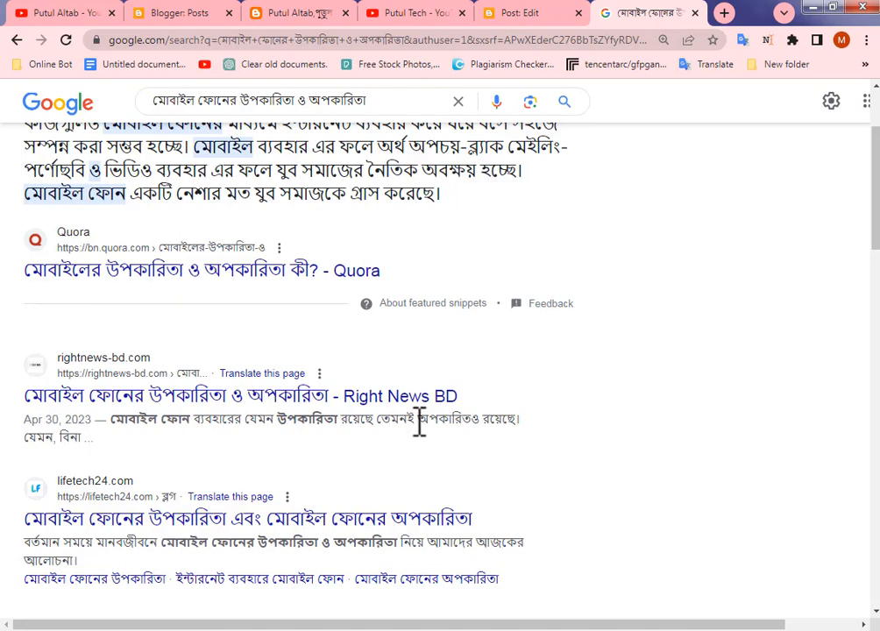
drag(133, 422, 521, 418)
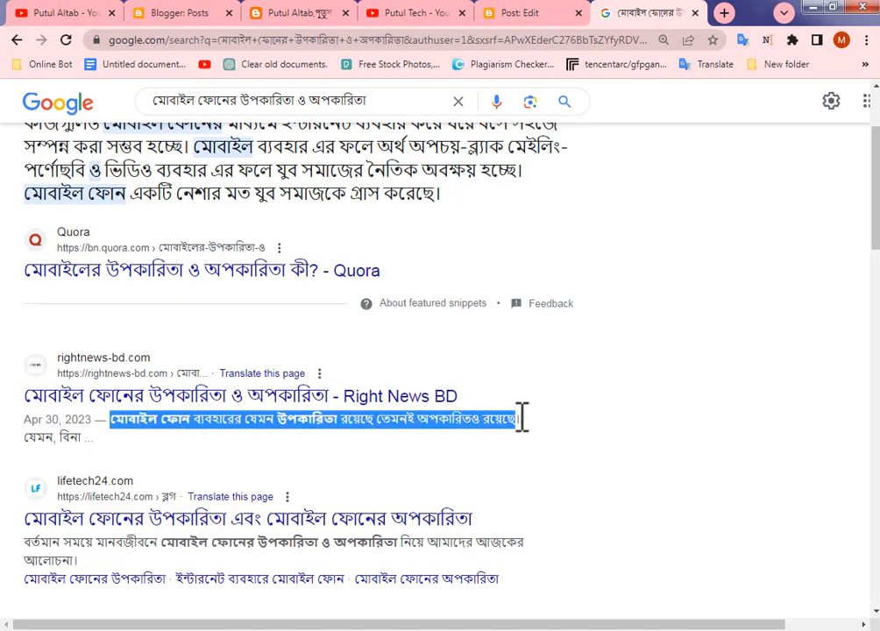
right_click(481, 420)
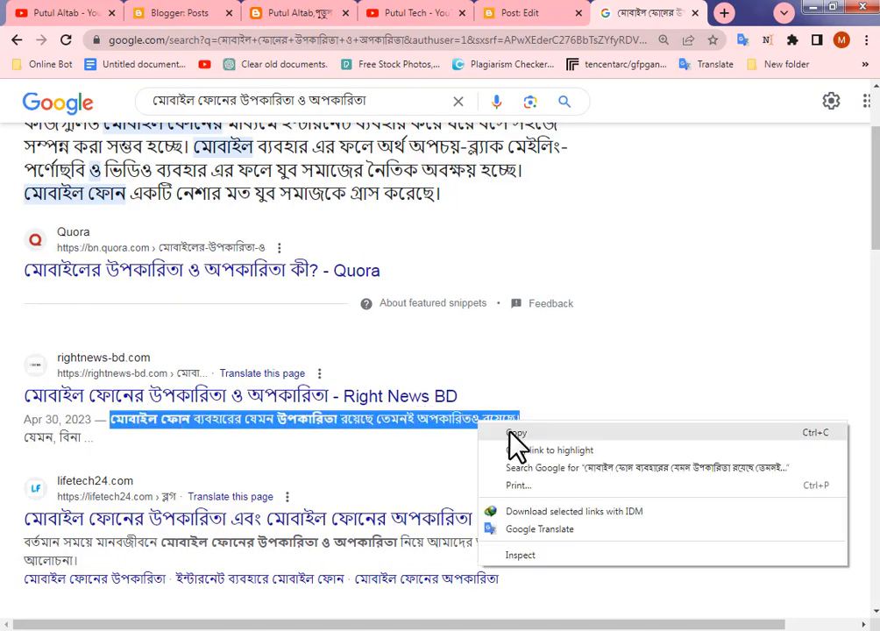
click(511, 433)
Paste the copied sentence into the post's search description and extend it with "তার মধ্যে আবার খারাপ ও ভালো।" after checking the other search results.
click(550, 12)
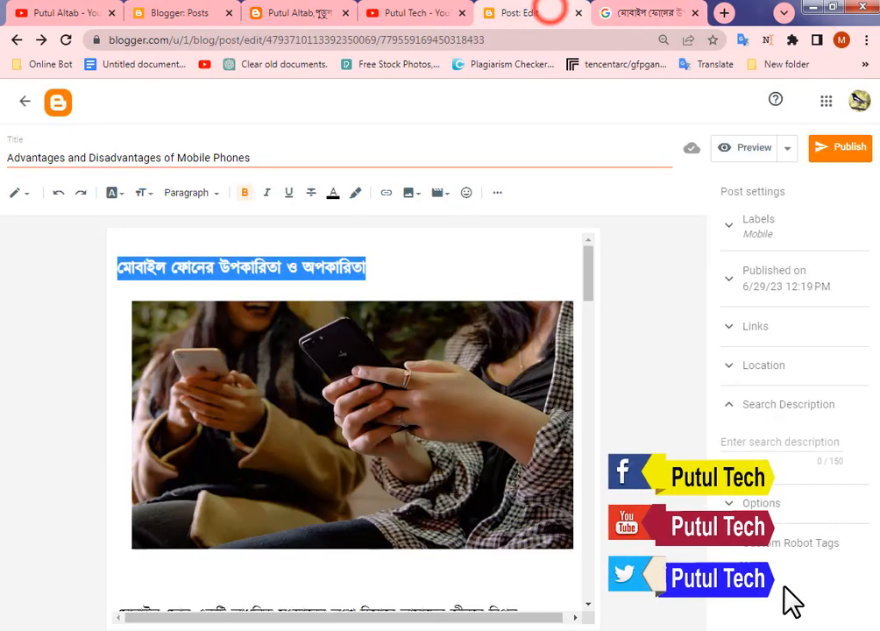
click(650, 13)
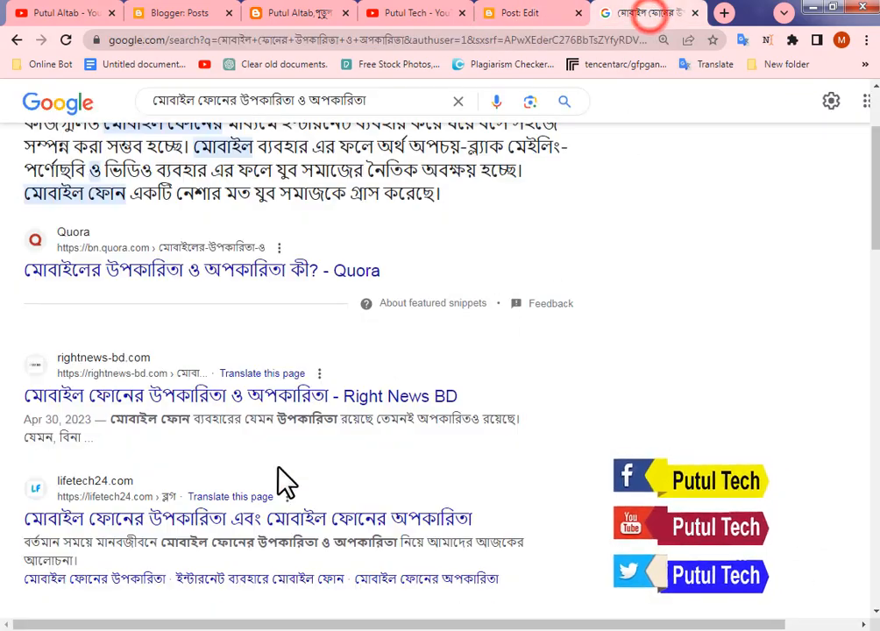
scroll(281, 490, down, 1)
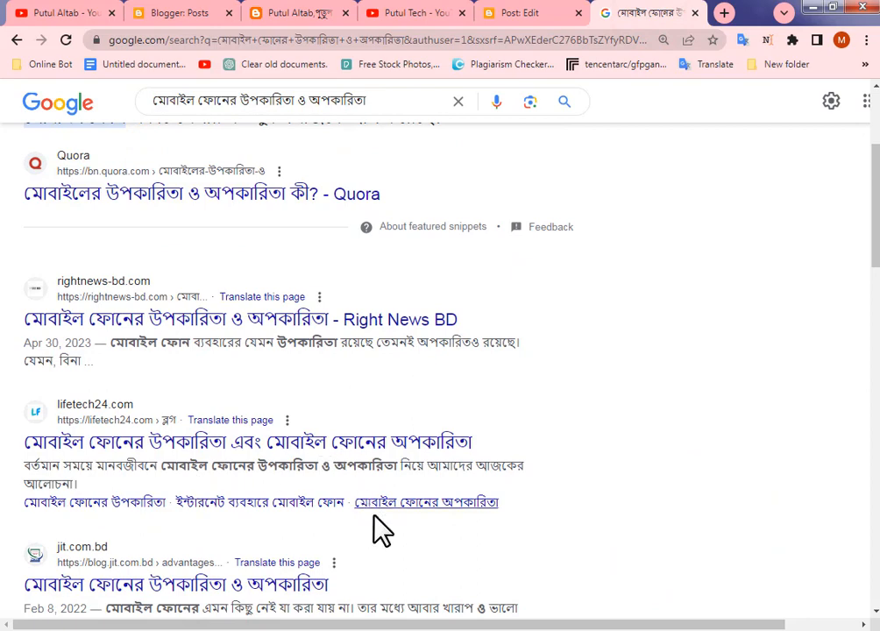
scroll(392, 515, down, 2)
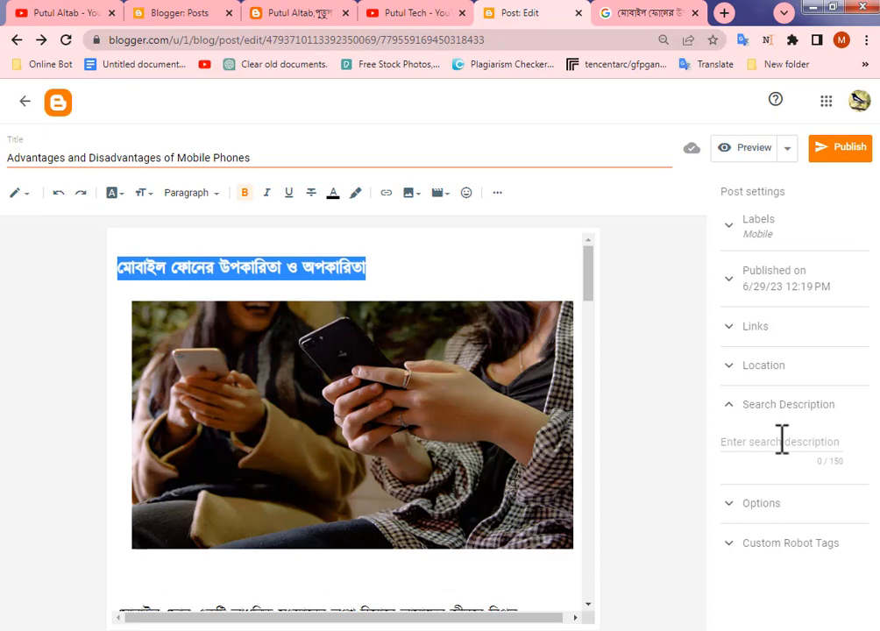
click(780, 441)
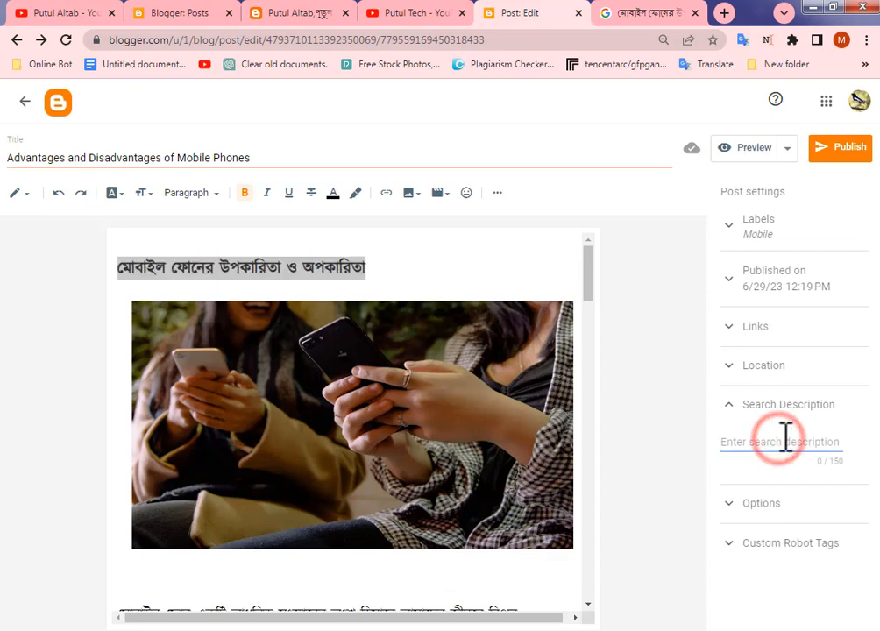
key(ctrl+v)
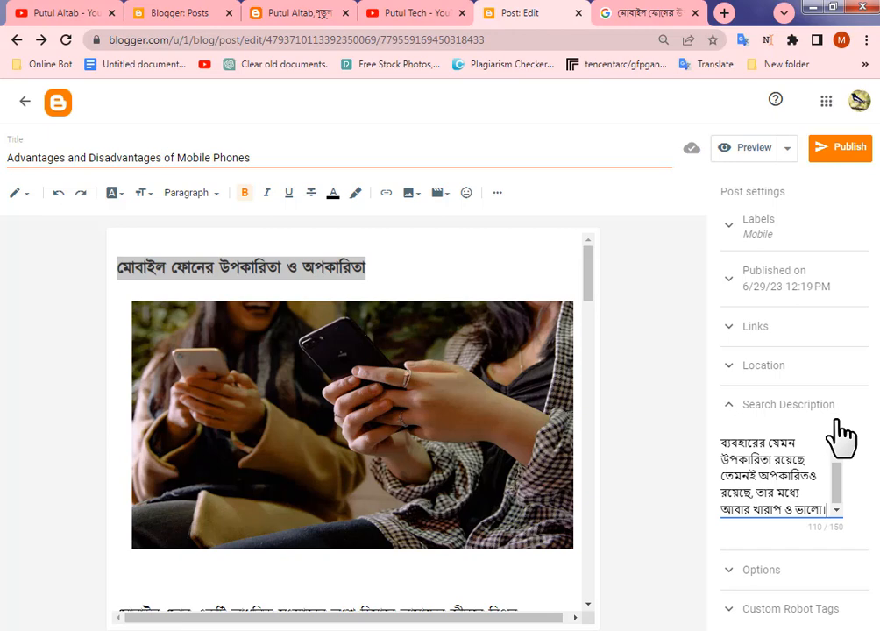
Append the blog owner's name to the search description in Bengali and in English, separated by a comma.
text(ফ)
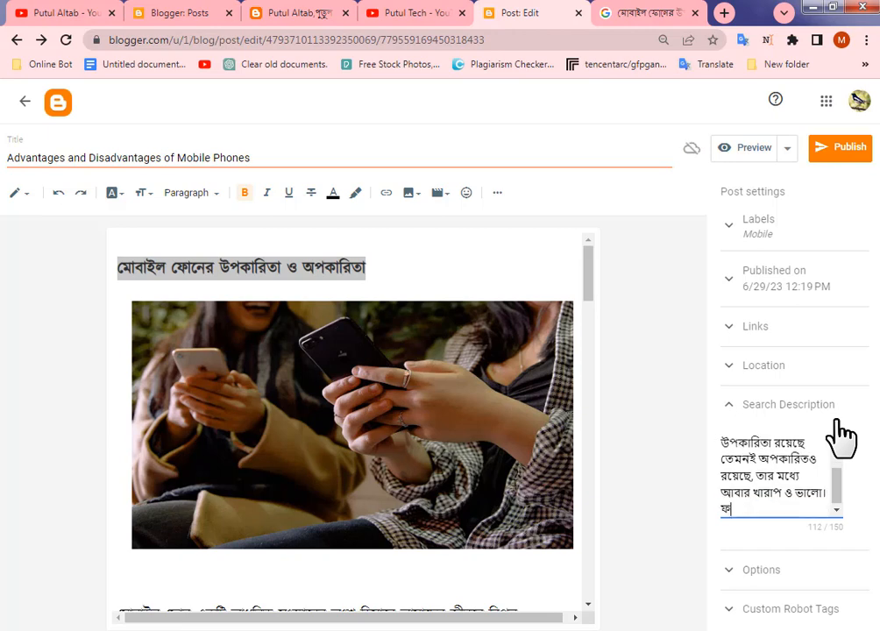
key(BackSpace)
text(পুতু)
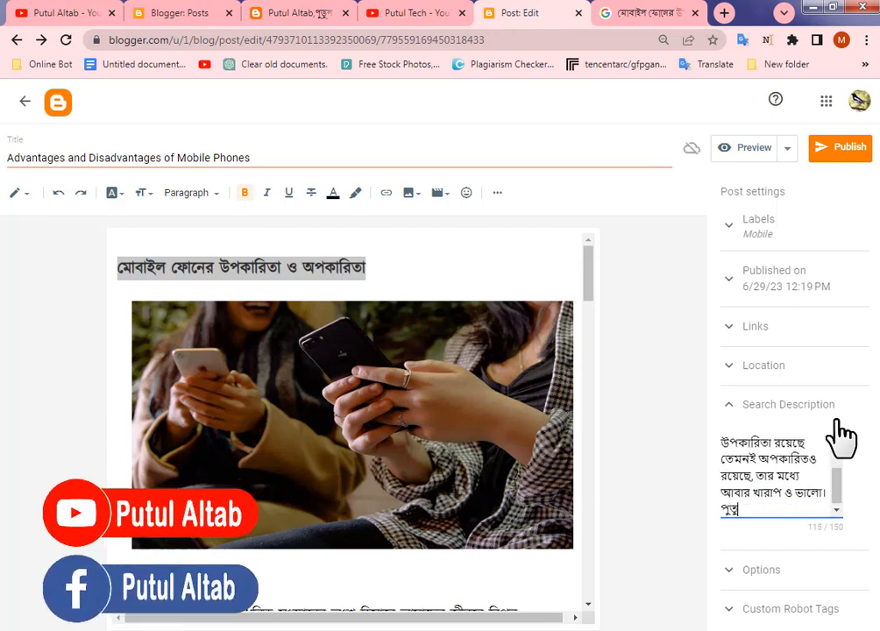
text(ল আ)
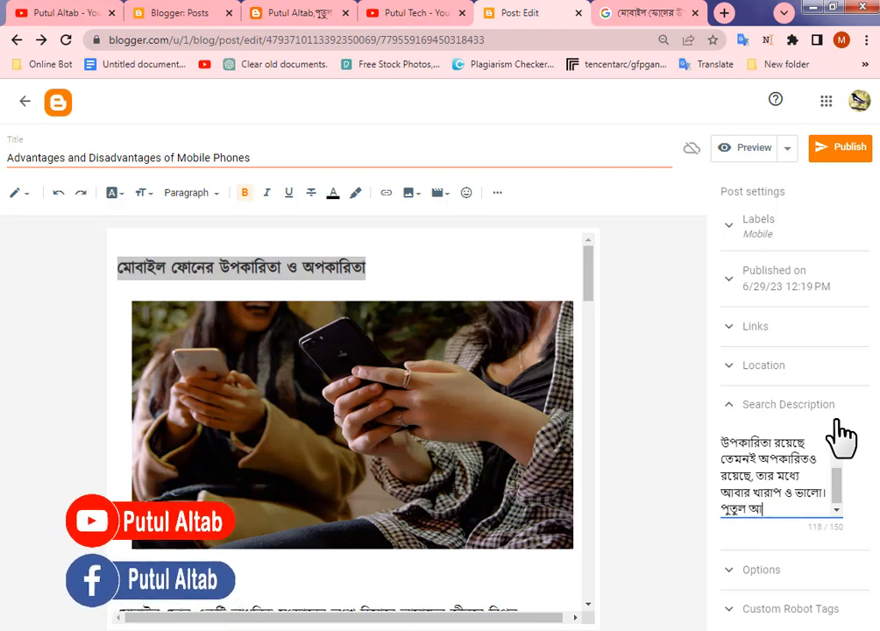
text(লতাব)
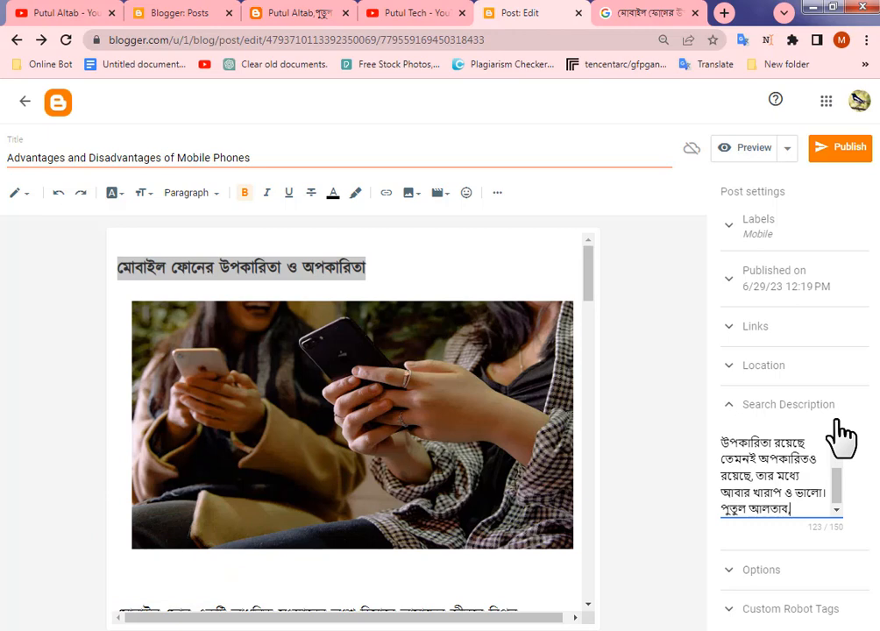
text(, Putul Atlab)
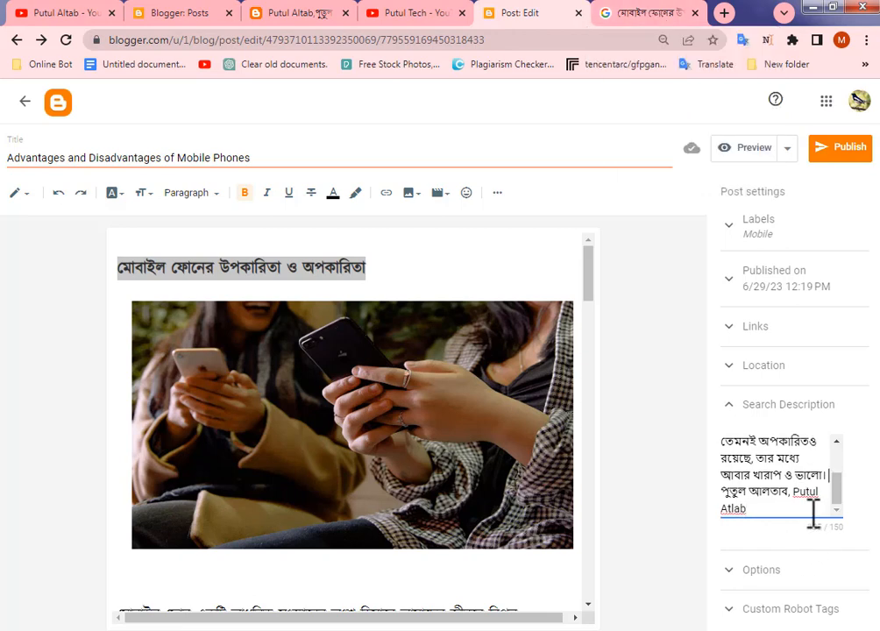
Check the post's reader comment options and reopen its link settings.
click(730, 570)
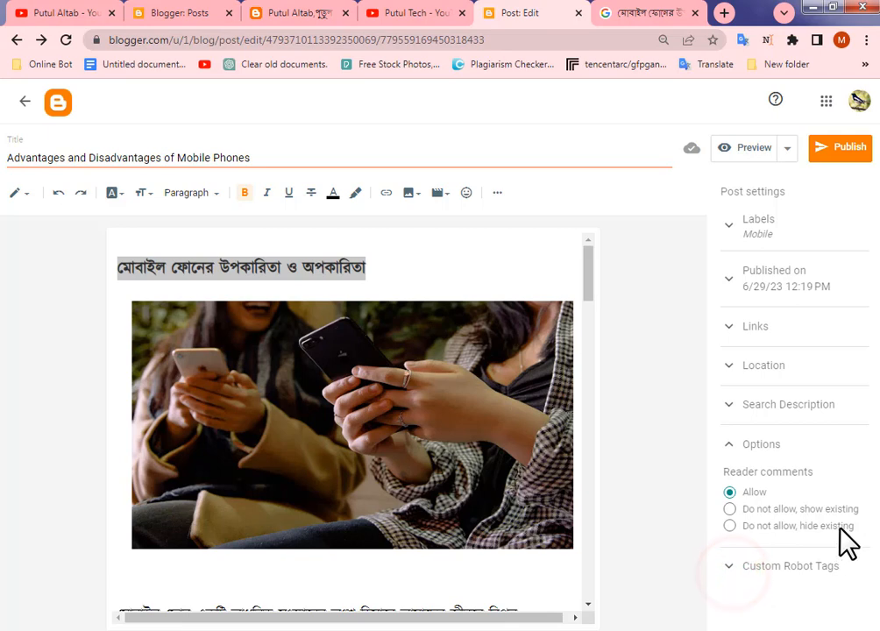
click(731, 325)
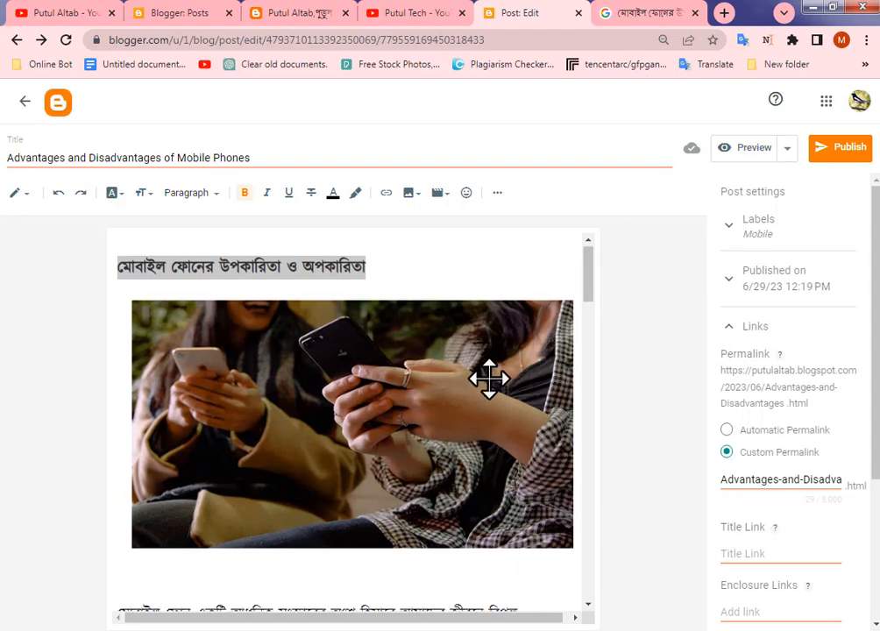
Add a new empty paragraph after the article's closing paragraph.
scroll(486, 377, down, 15)
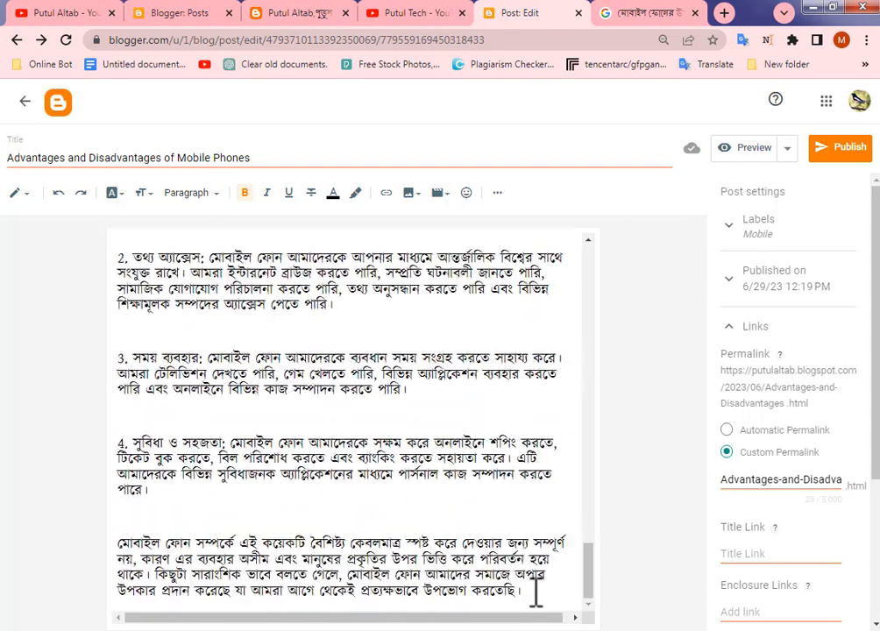
click(533, 590)
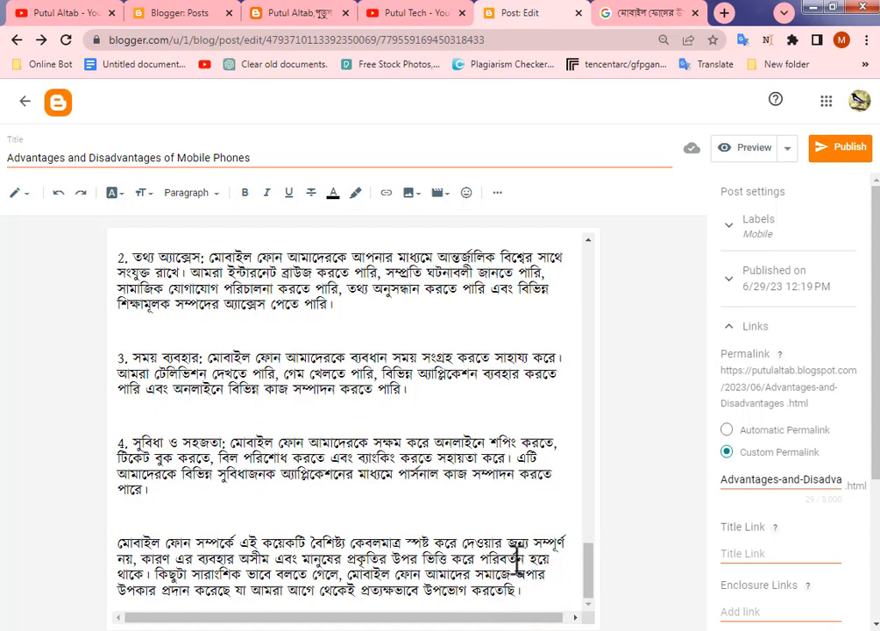
key(Return)
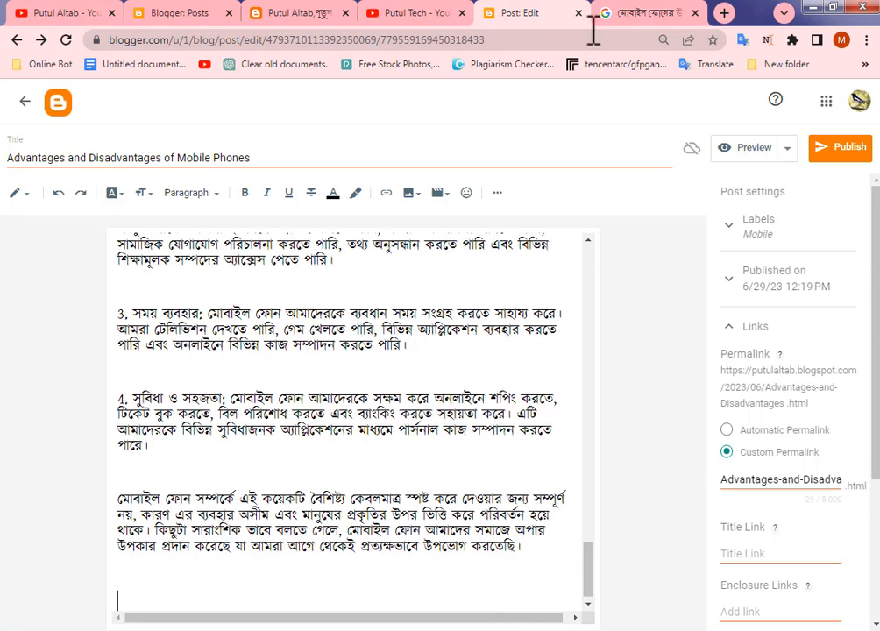
On the blog's home page, open the article "English to bengali translation story" in a new browser tab.
click(276, 21)
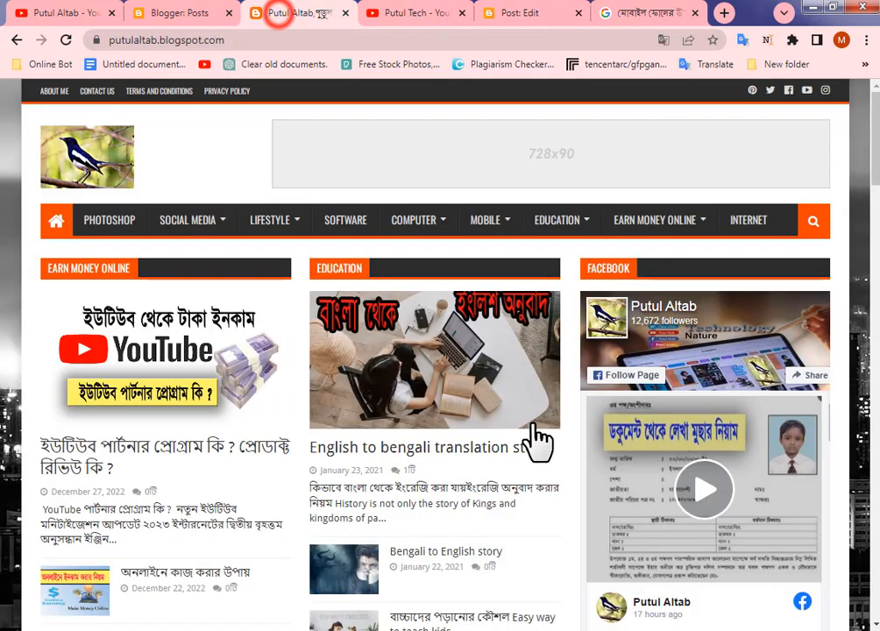
right_click(401, 452)
click(438, 456)
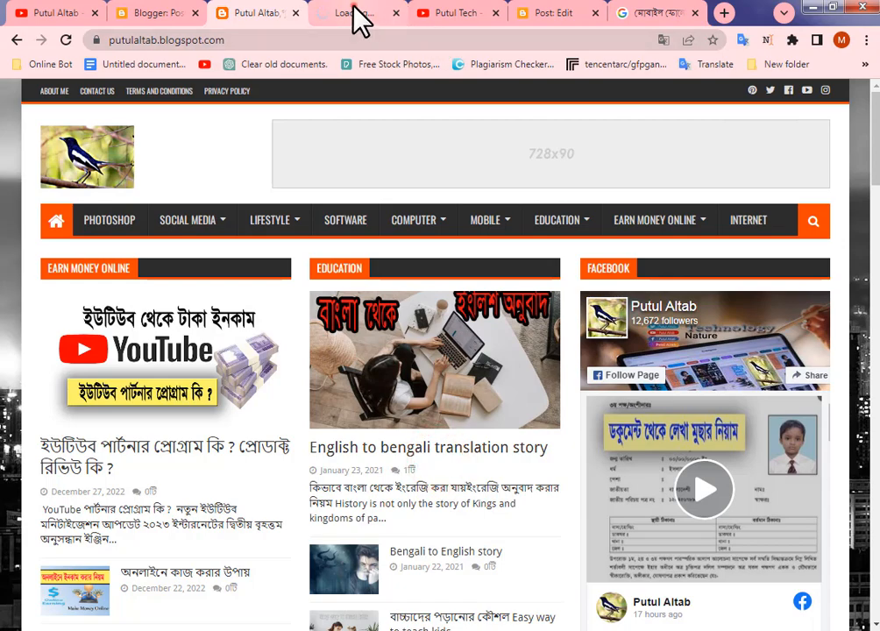
Look through the article "English to bengali translation story" down to its closing content and comments.
click(355, 13)
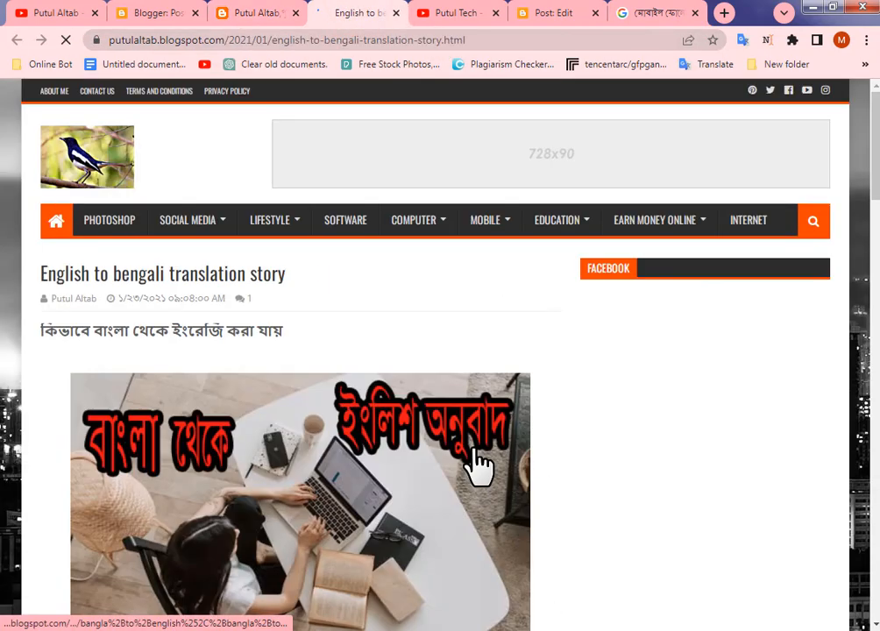
scroll(275, 348, down, 5)
scroll(406, 464, down, 12)
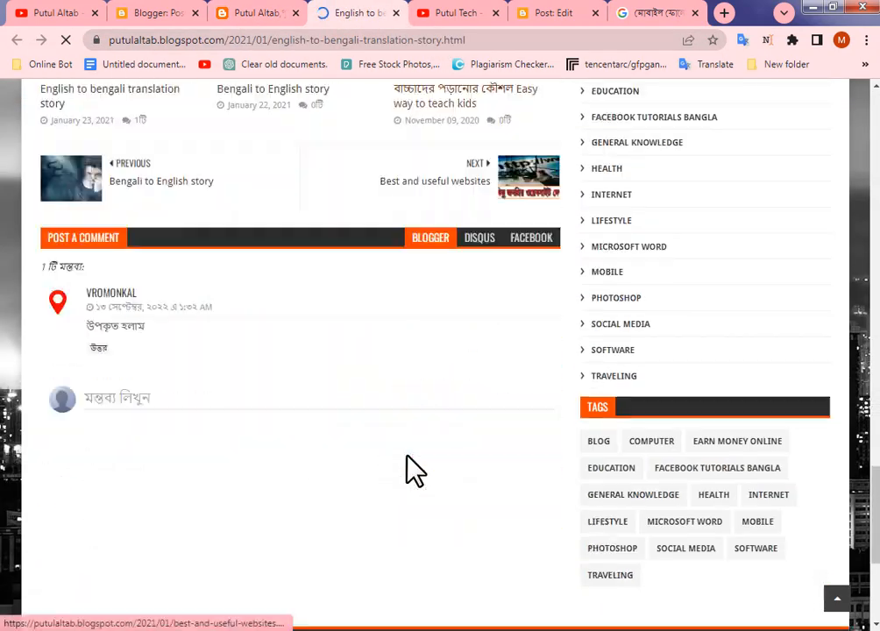
scroll(414, 467, up, 5)
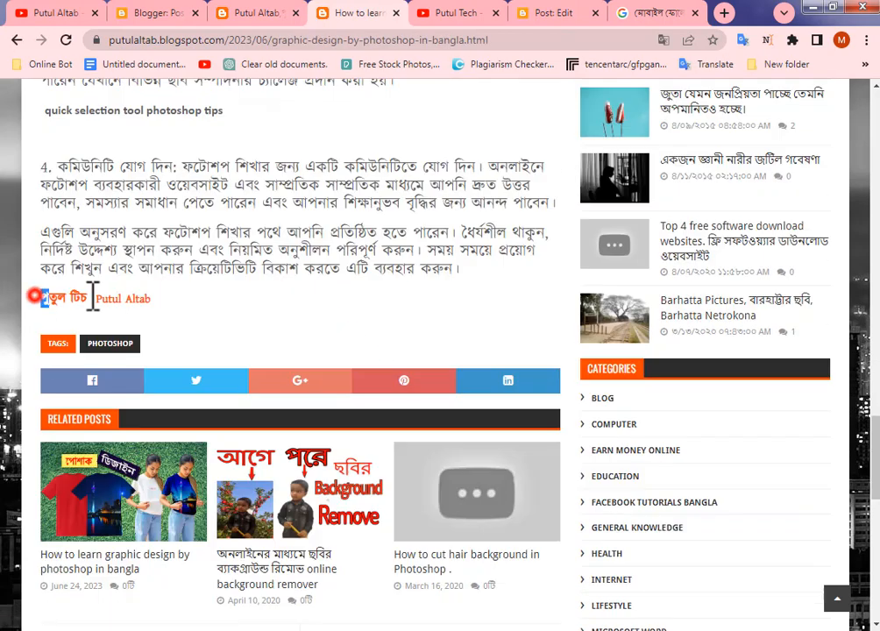
Copy the linked signature line from the end of "How to learn graphic design by photoshop in bangla" into the post's empty last paragraph.
drag(92, 296, 154, 313)
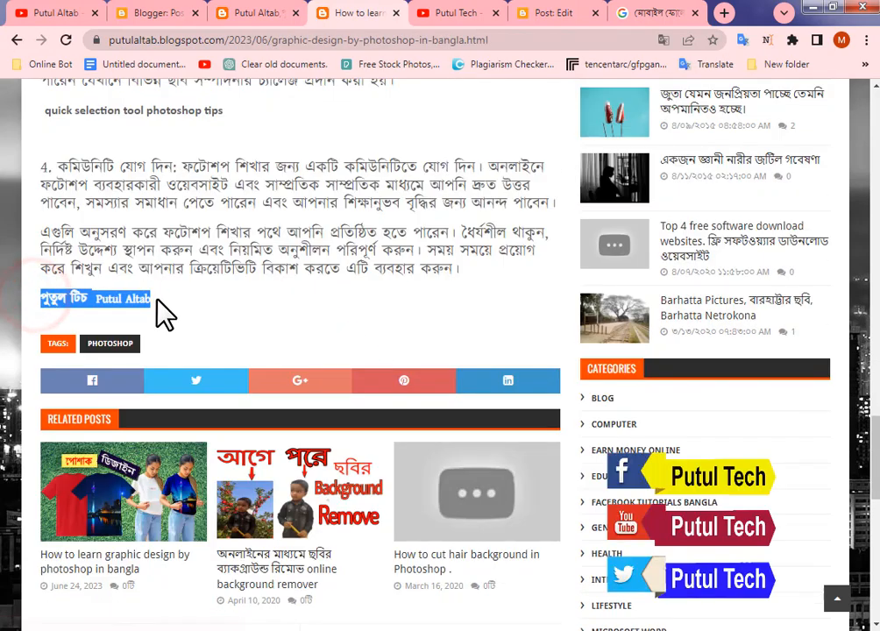
right_click(108, 300)
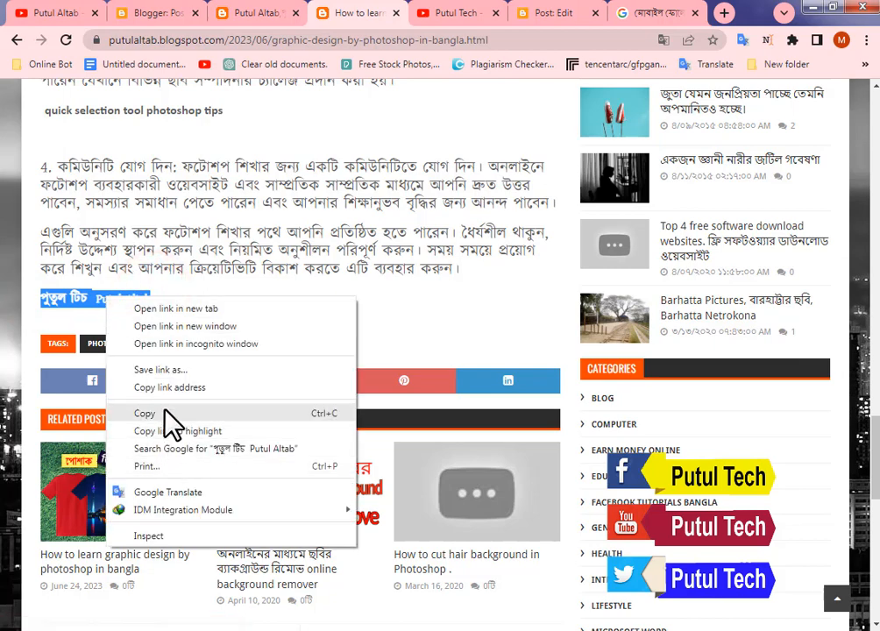
click(169, 415)
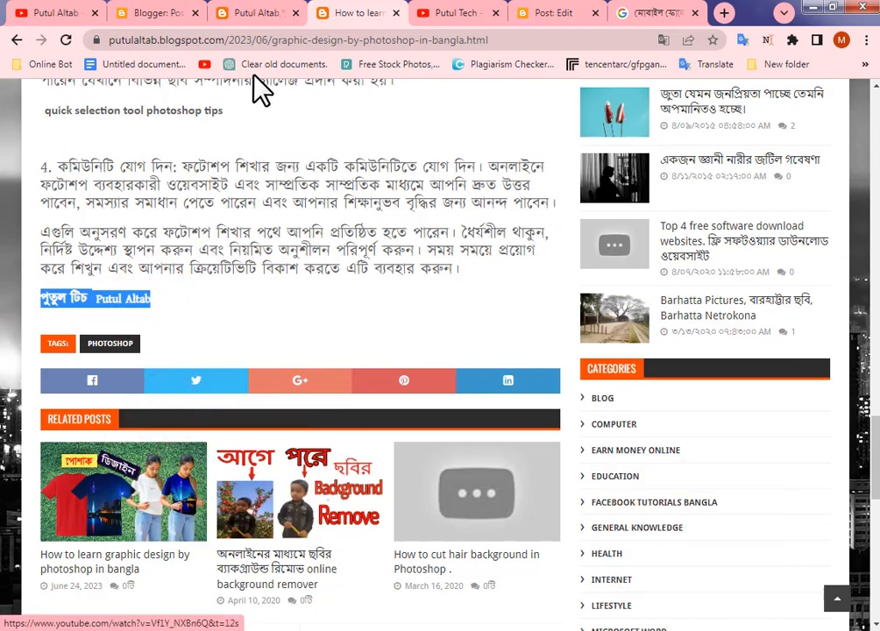
click(160, 13)
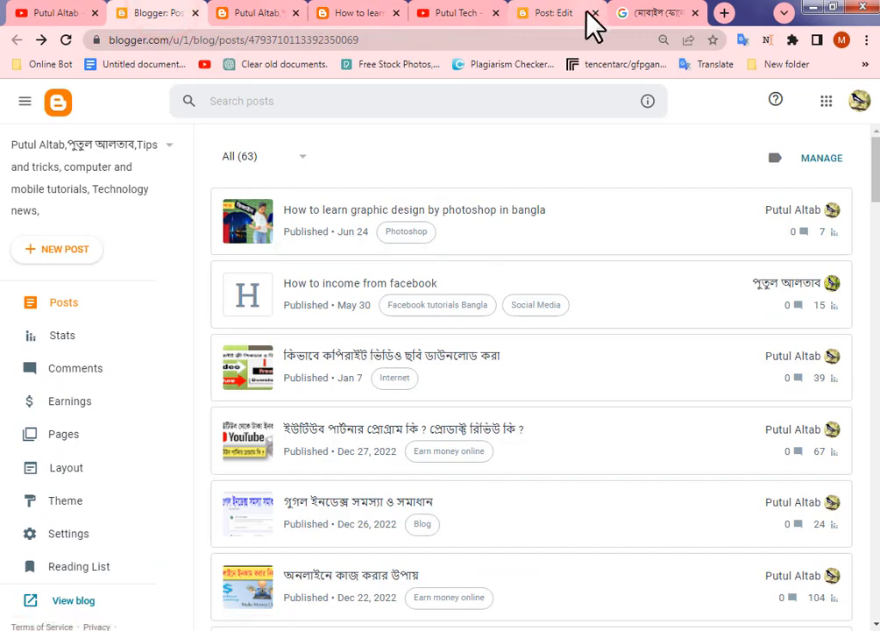
click(566, 14)
click(139, 584)
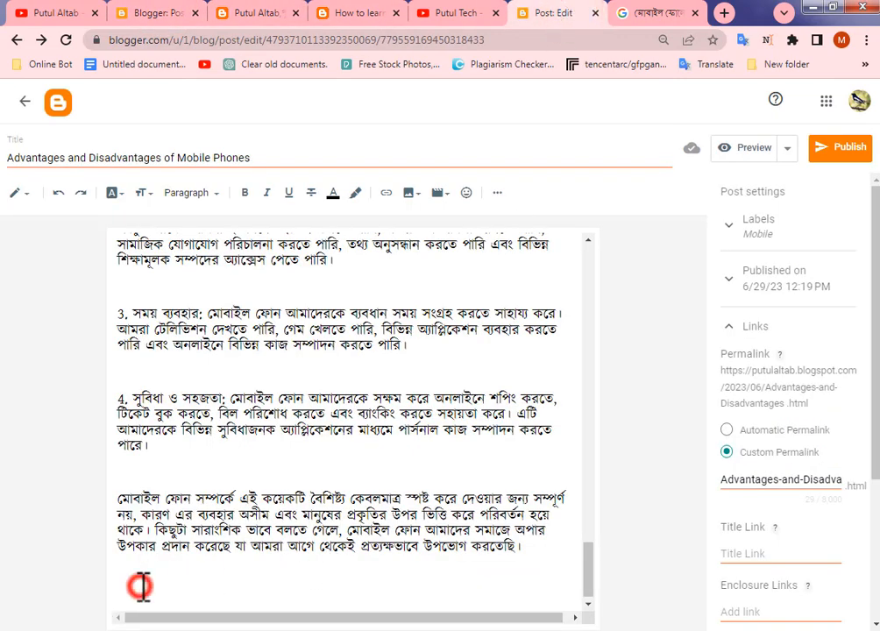
text(পুতুল টিচ Putul Altab)
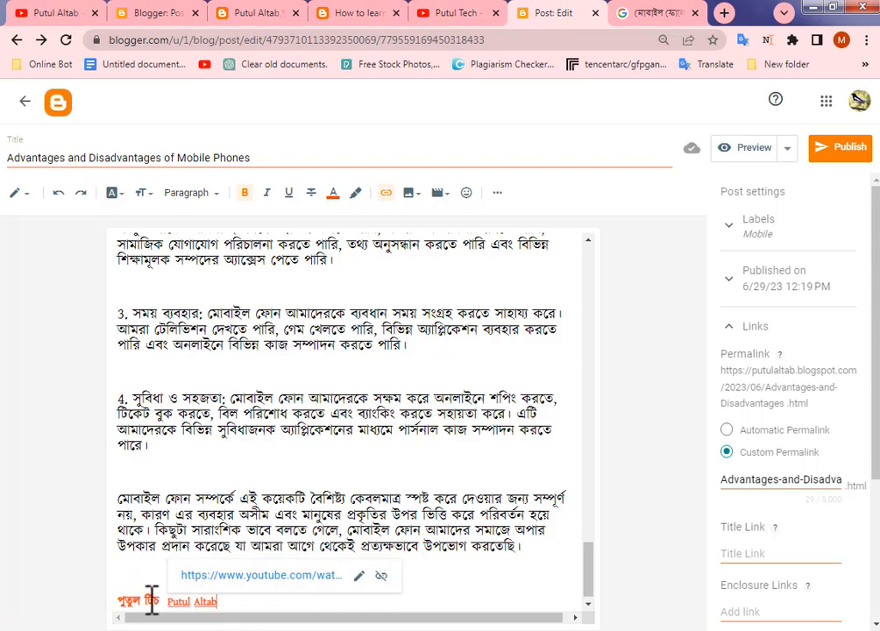
Append the blog owner's name in Bengali after the signature on the post's last line.
click(328, 402)
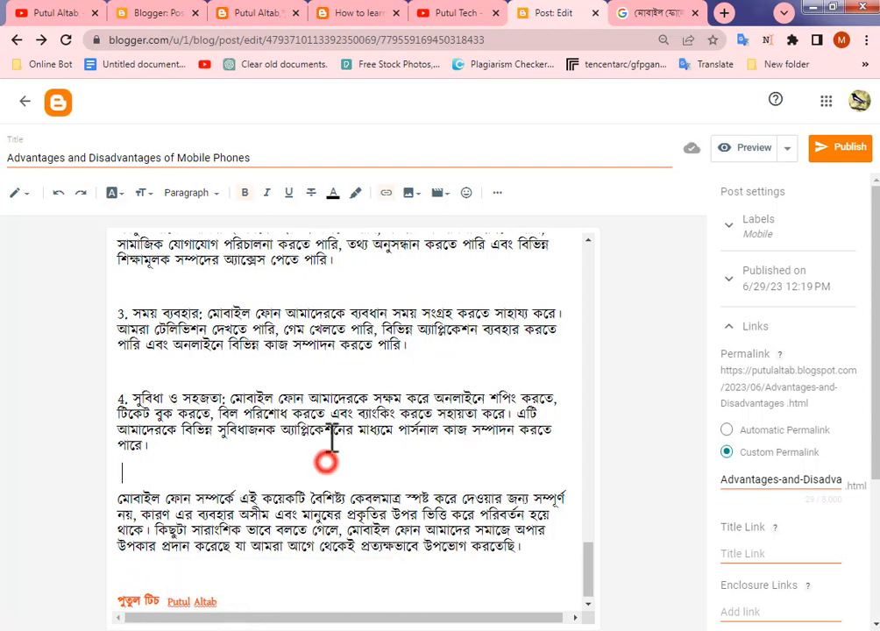
click(308, 462)
scroll(313, 460, down, 1)
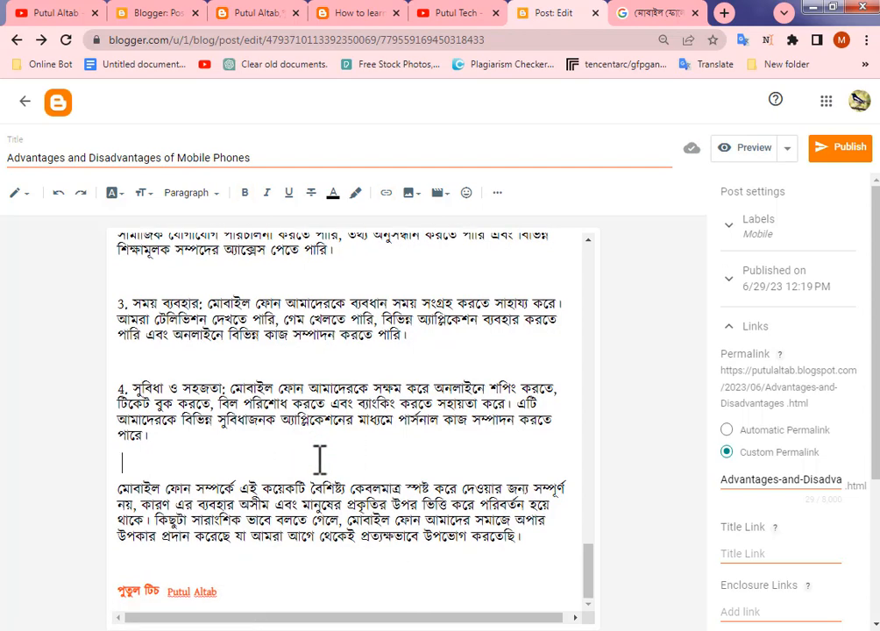
click(290, 589)
text(তুল আলতাব)
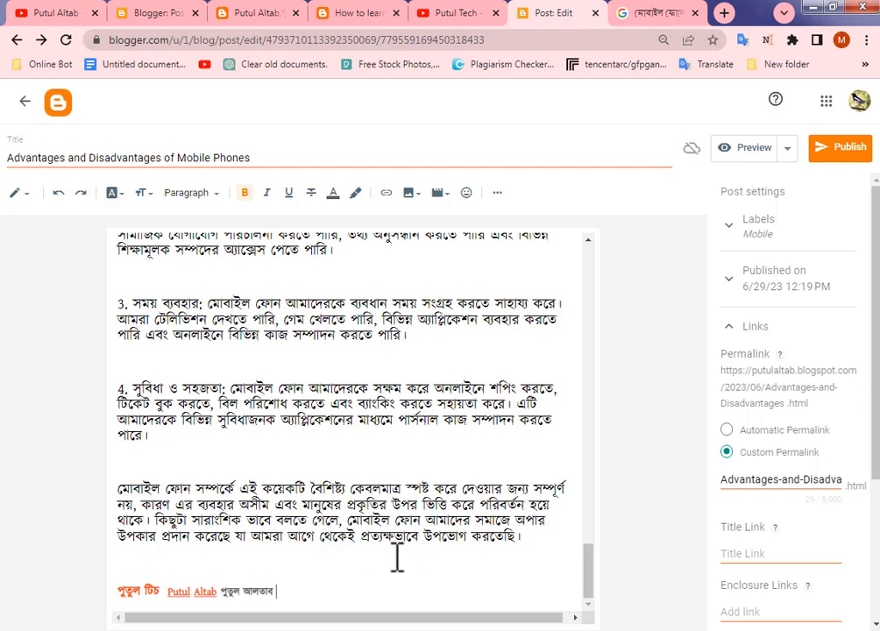
Open Facebook in a new browser tab and copy the web address of the blog owner's page.
click(724, 13)
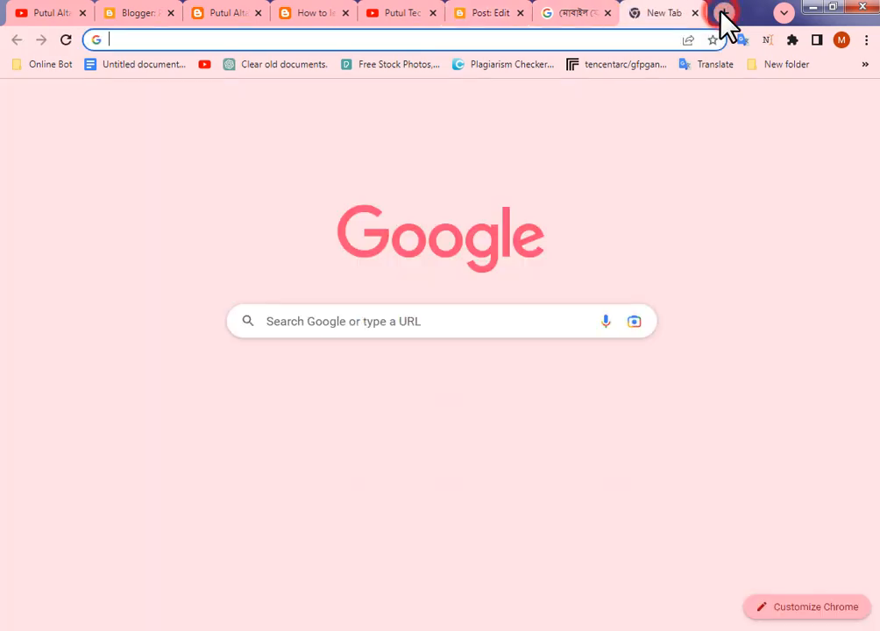
text(f)
key(Return)
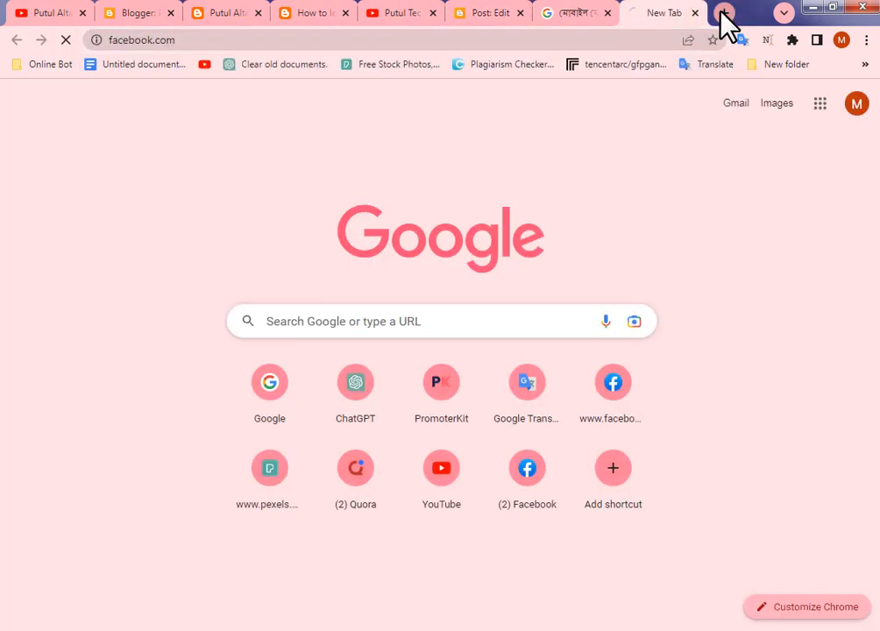
click(252, 39)
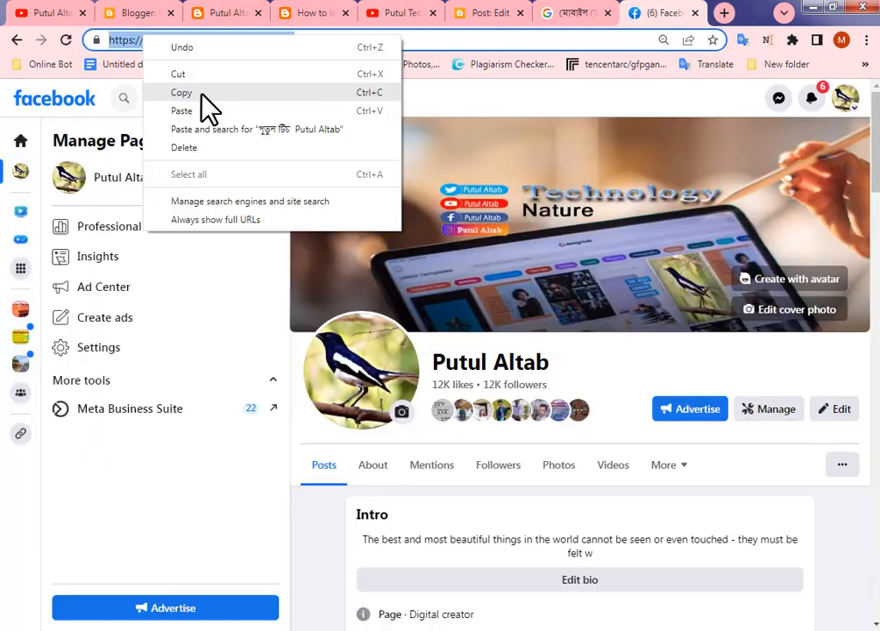
click(200, 94)
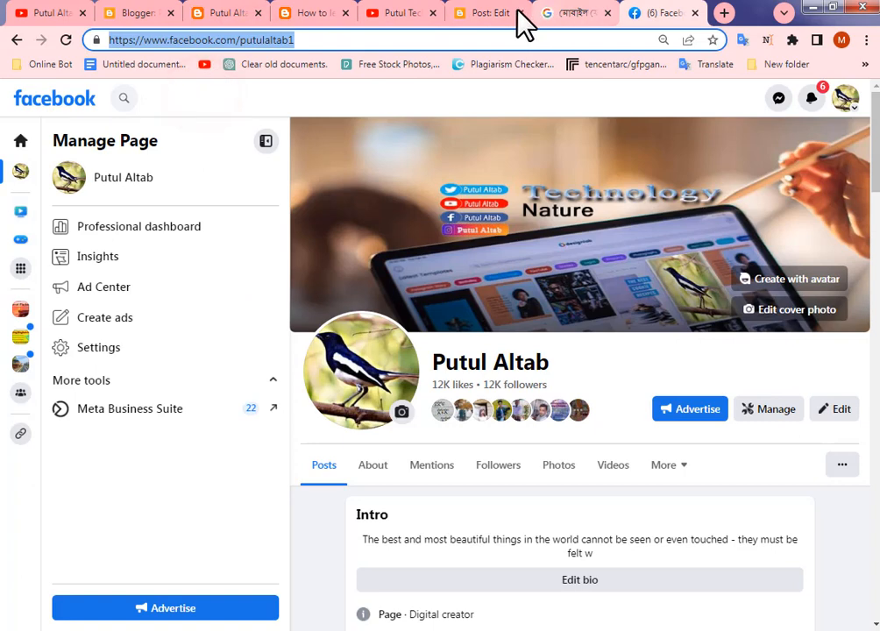
Link the Bengali name at the end of the post to the copied Facebook page address, set to open in a new window.
click(489, 13)
drag(223, 592, 282, 591)
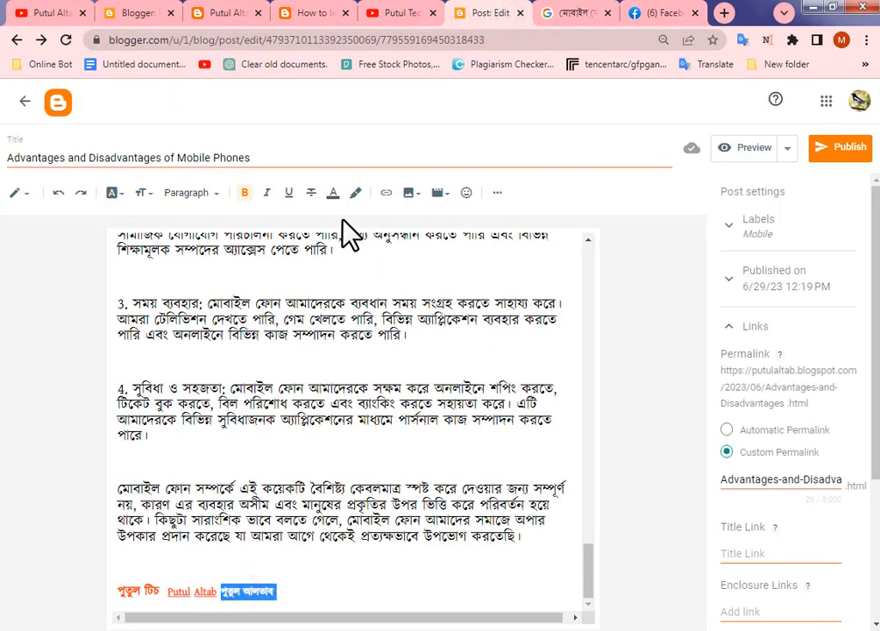
click(387, 194)
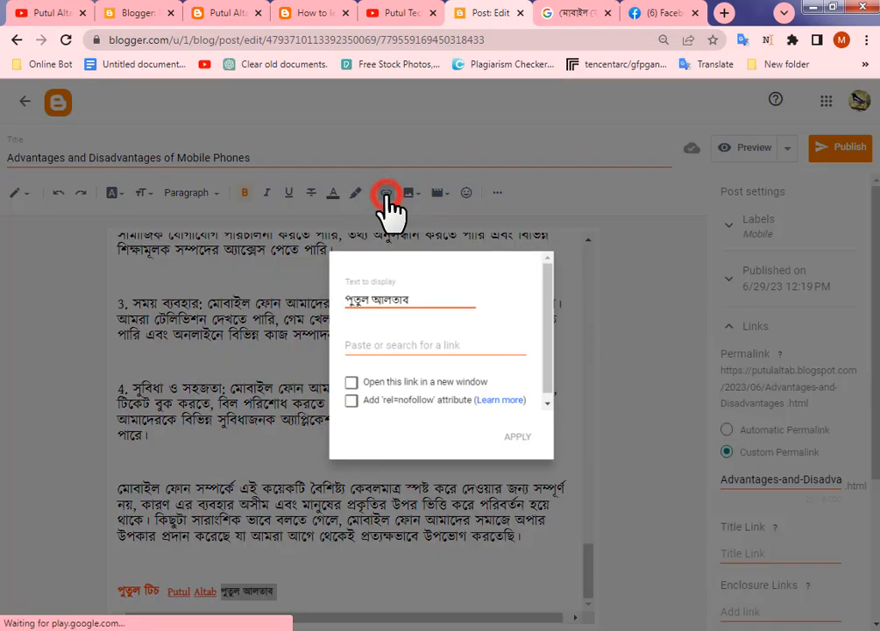
click(366, 346)
right_click(366, 346)
click(424, 436)
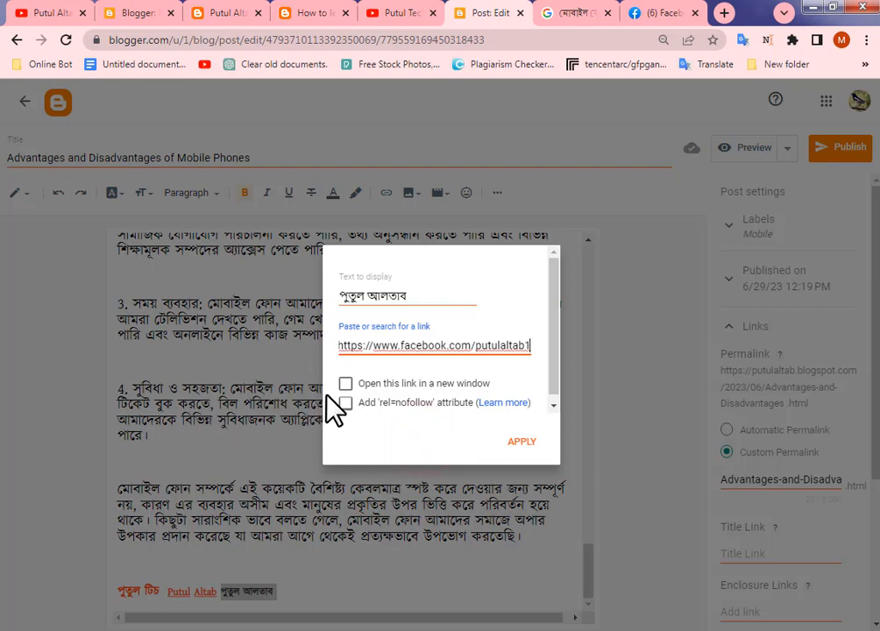
click(345, 383)
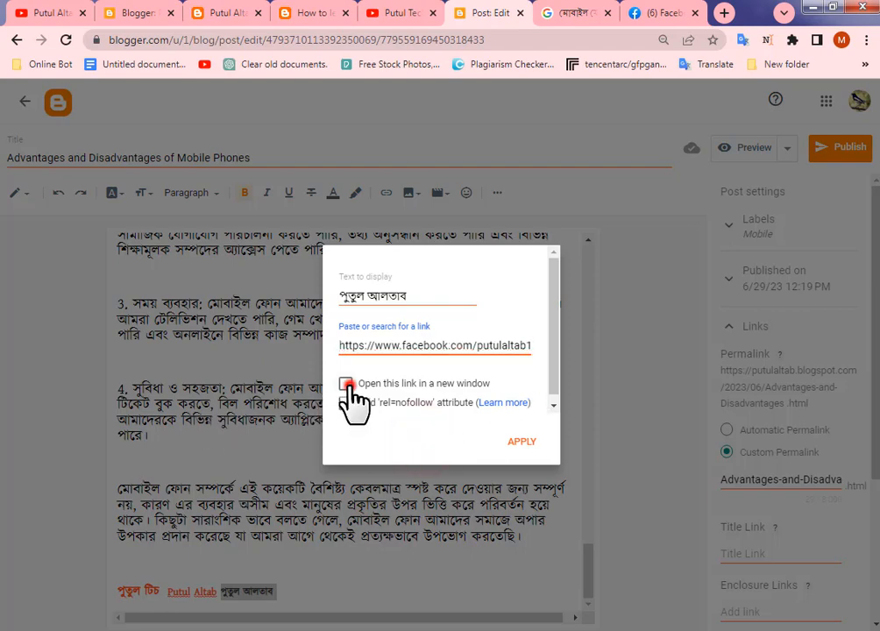
click(521, 442)
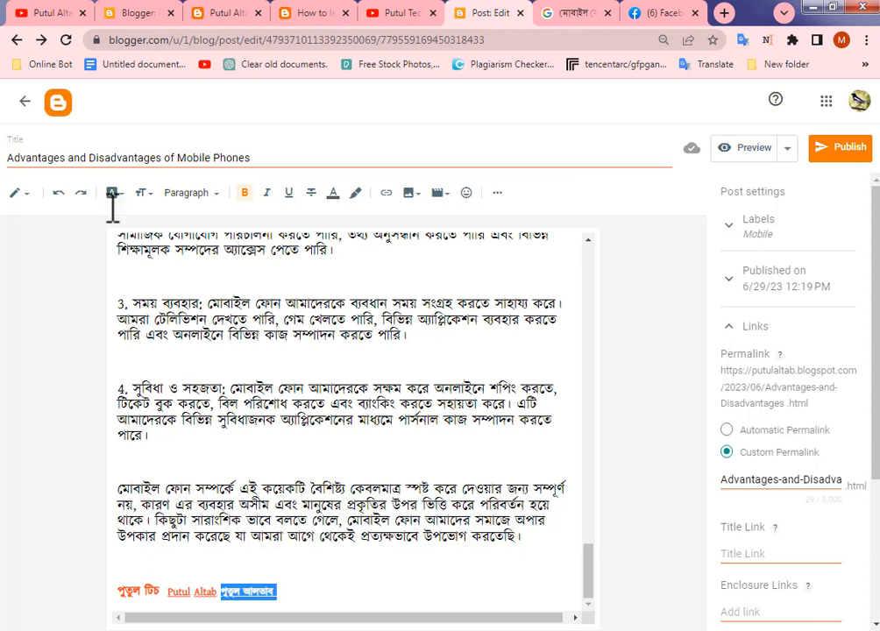
click(43, 14)
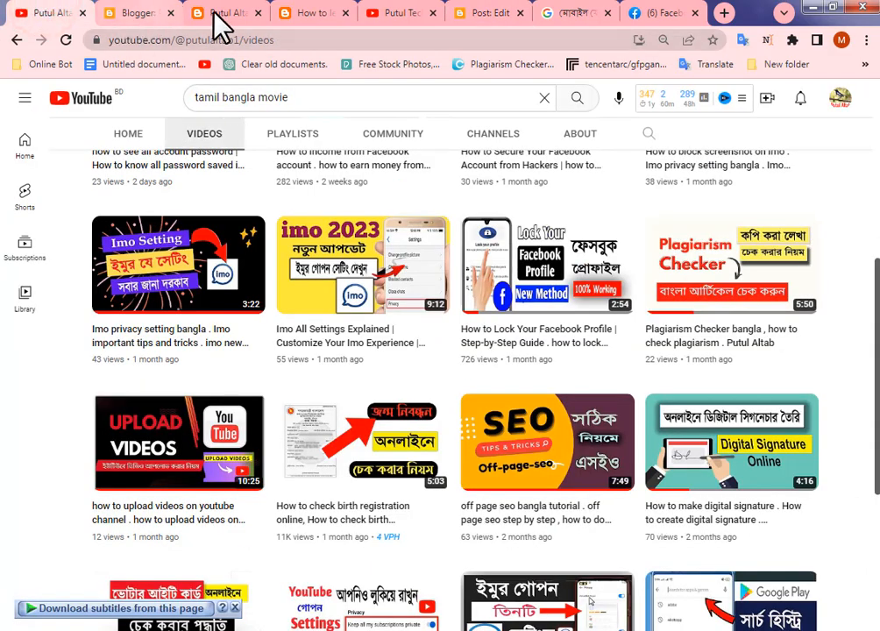
click(392, 14)
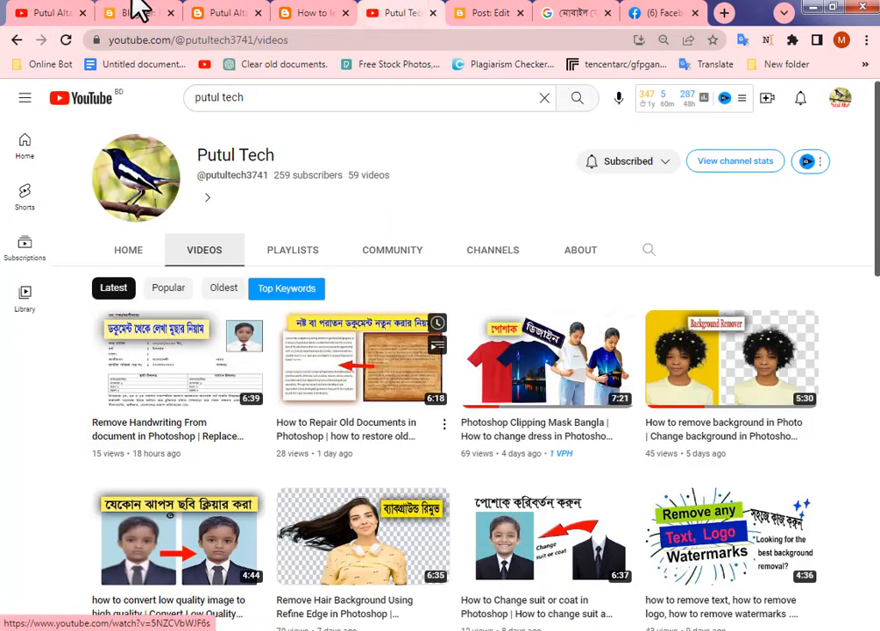
click(46, 12)
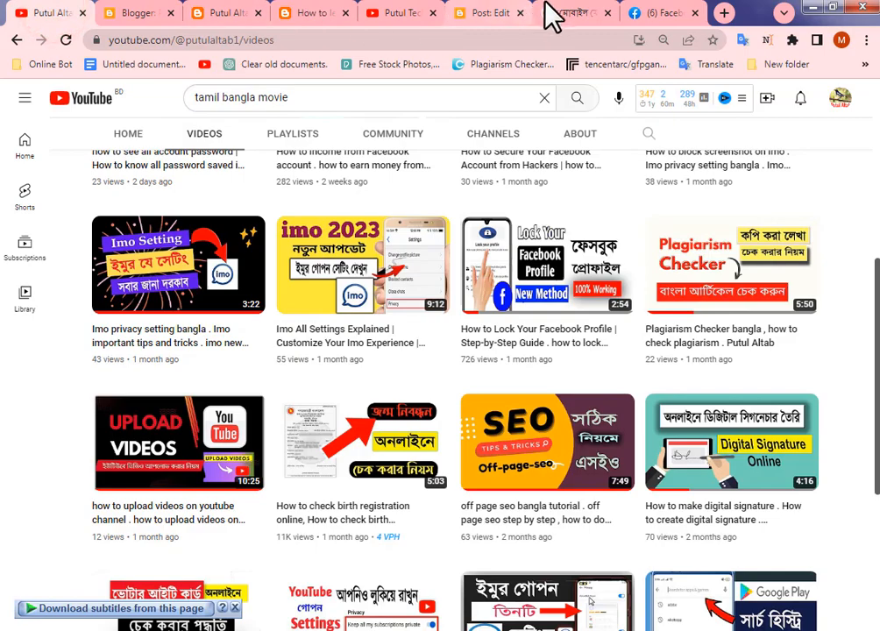
click(495, 13)
scroll(417, 357, up, 10)
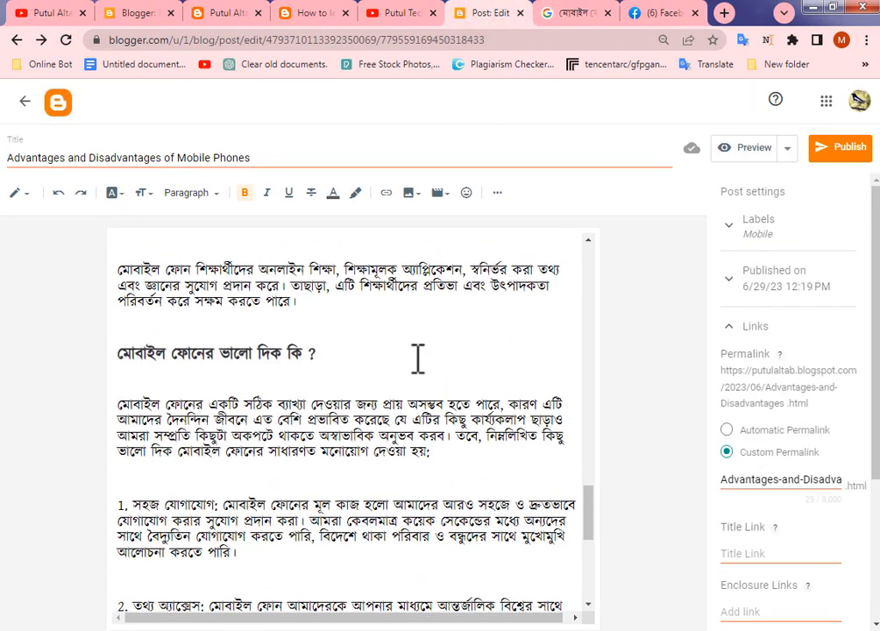
scroll(411, 358, down, 4)
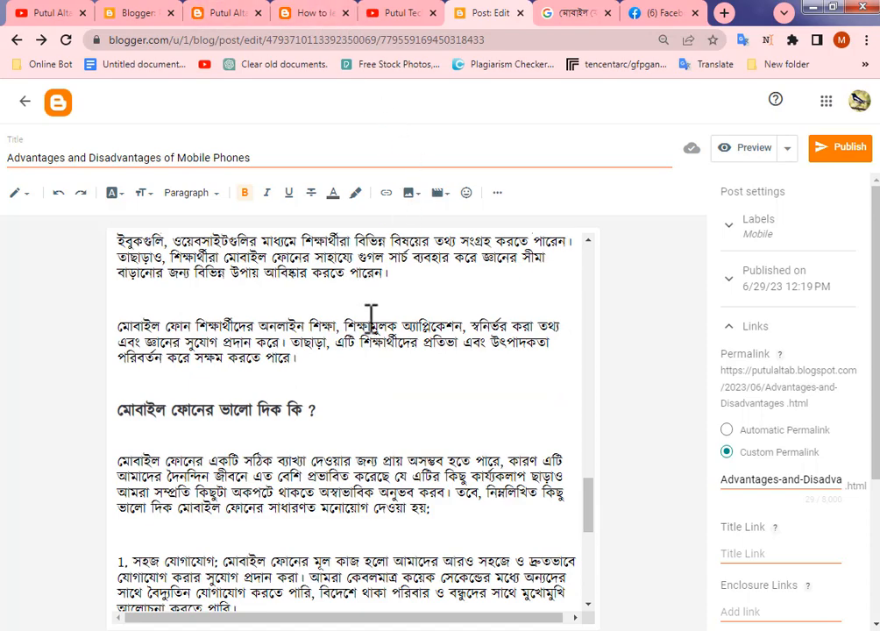
Examine the in-text video links in the published Photoshop article and try out the "ছবির ব্যাকগ্রাউন্ড" link.
click(335, 17)
scroll(432, 351, up, 9)
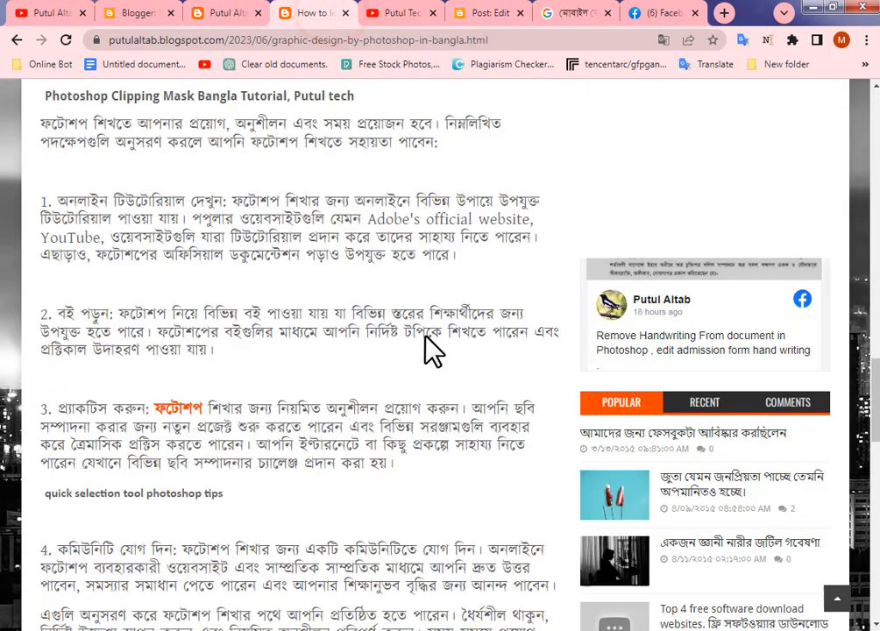
scroll(424, 337, up, 5)
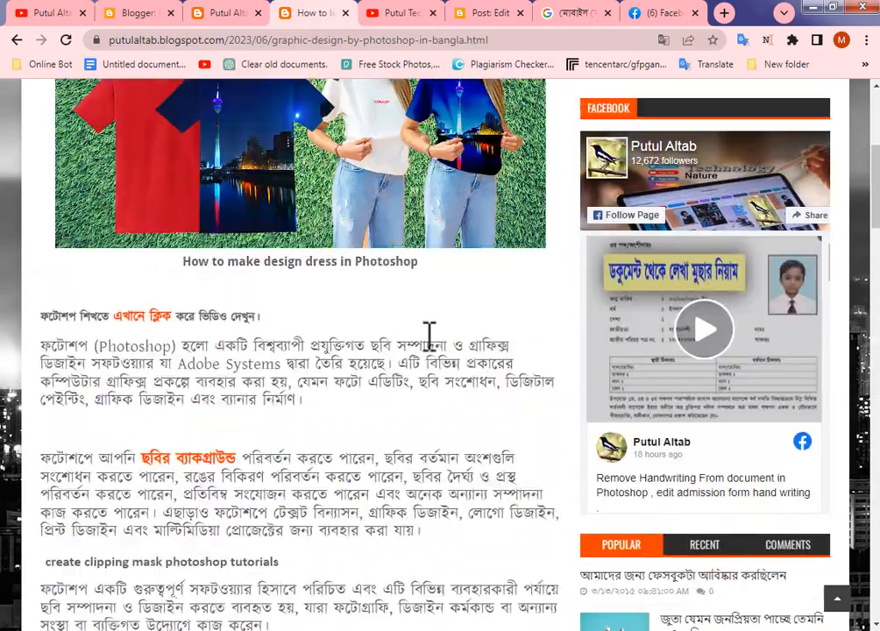
scroll(203, 299, down, 2)
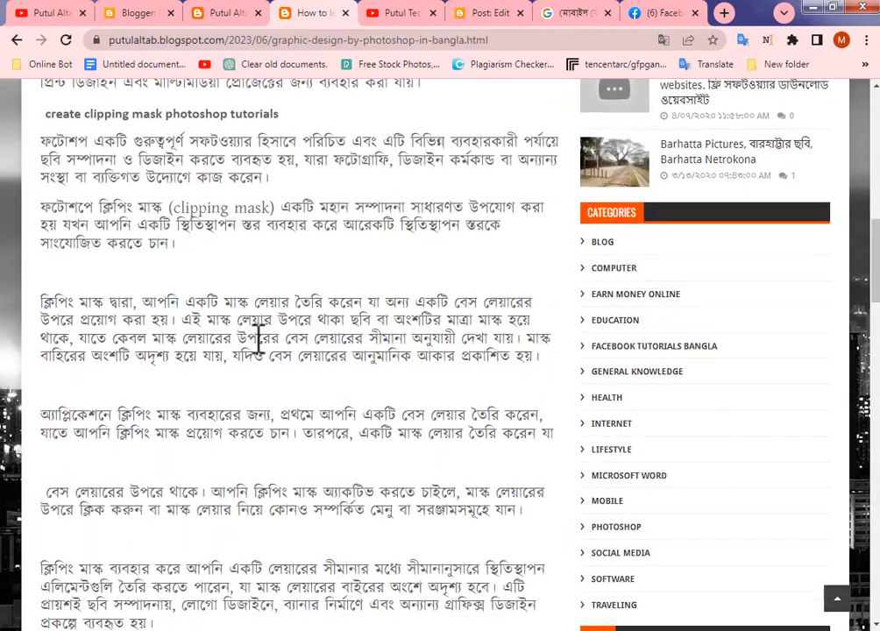
scroll(230, 334, up, 4)
click(190, 317)
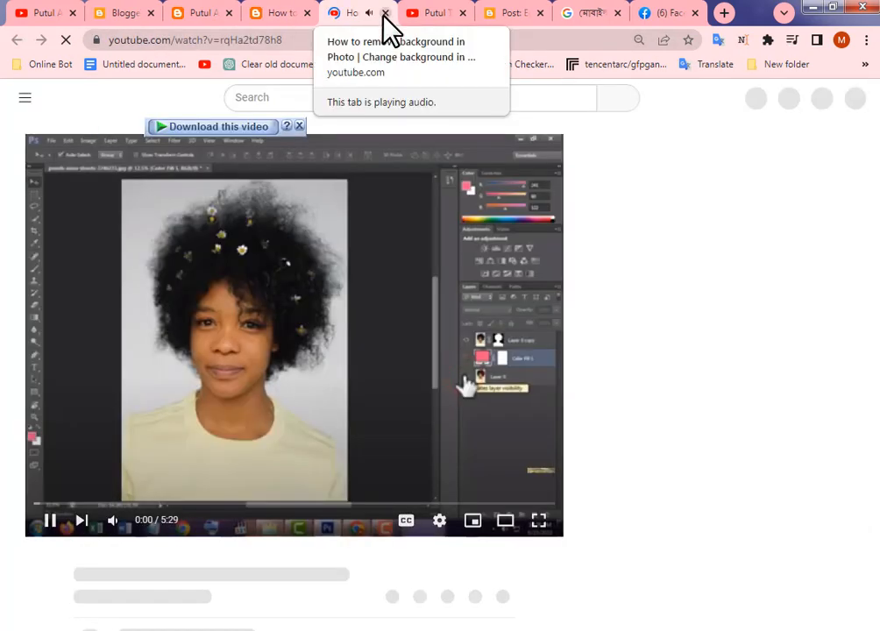
click(385, 13)
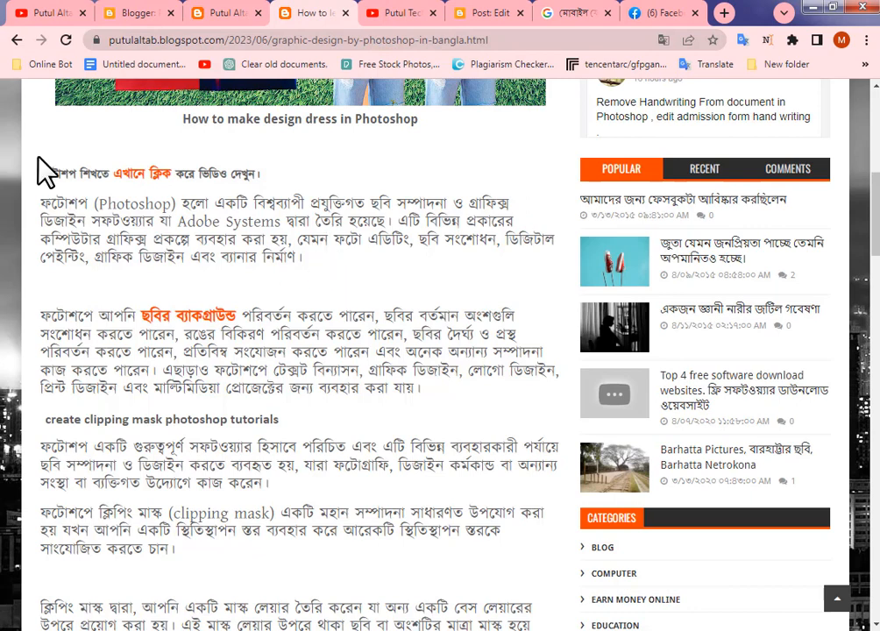
Copy the article's sentence "ফটোশপ শিখতে এখানে ক্লিক করে ভিডিও দেখুন।" into the blank line above the post's paragraph beginning "দ্বিতীয়ত".
drag(37, 173, 153, 173)
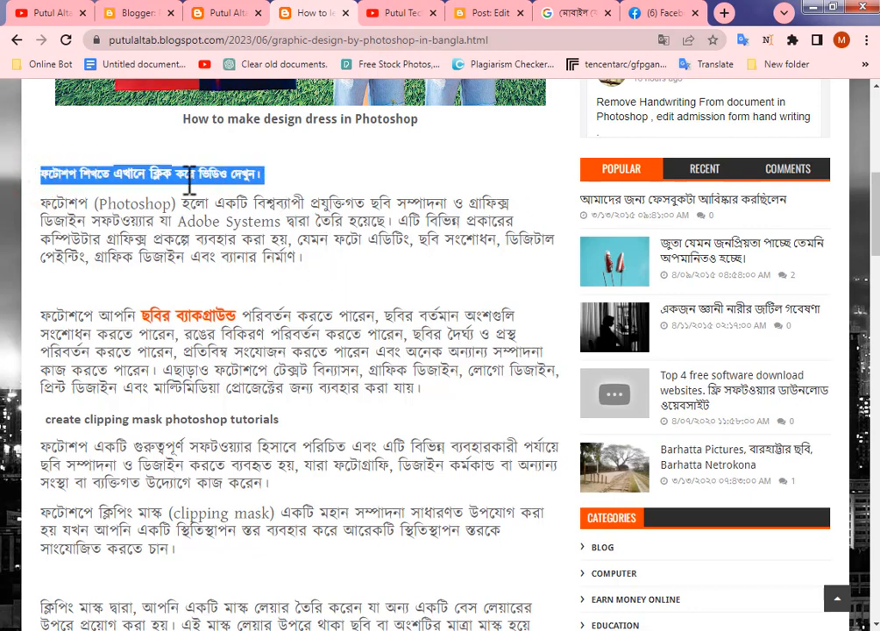
right_click(109, 173)
click(140, 186)
click(489, 12)
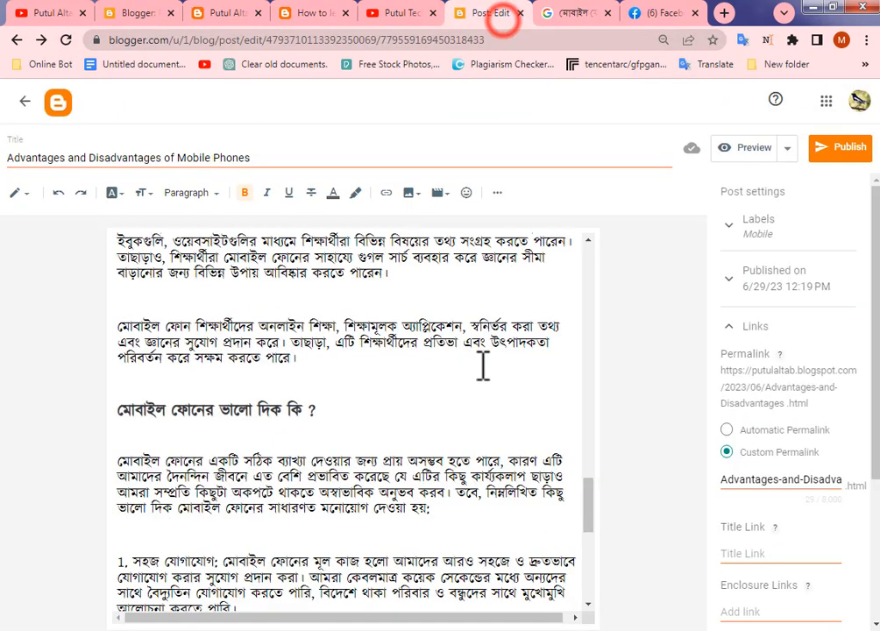
scroll(402, 458, up, 5)
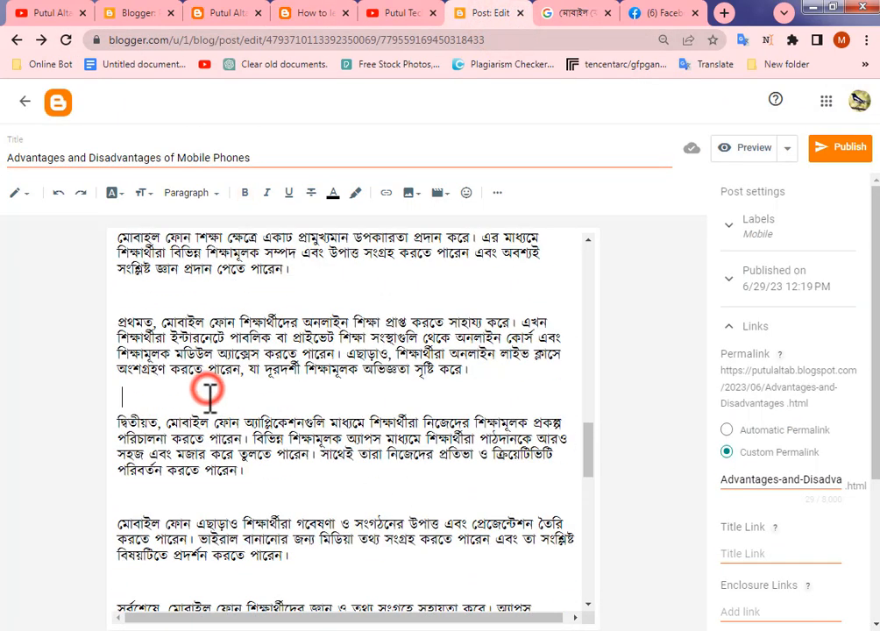
key(ctrl+v)
Enlarge the font size of the pasted sentence "ফটোশপ শিখতে এখানে ক্লিক করে ভিডিও দেখুন।" above the paragraph beginning "দ্বিতীয়ত".
drag(328, 400, 119, 397)
click(115, 194)
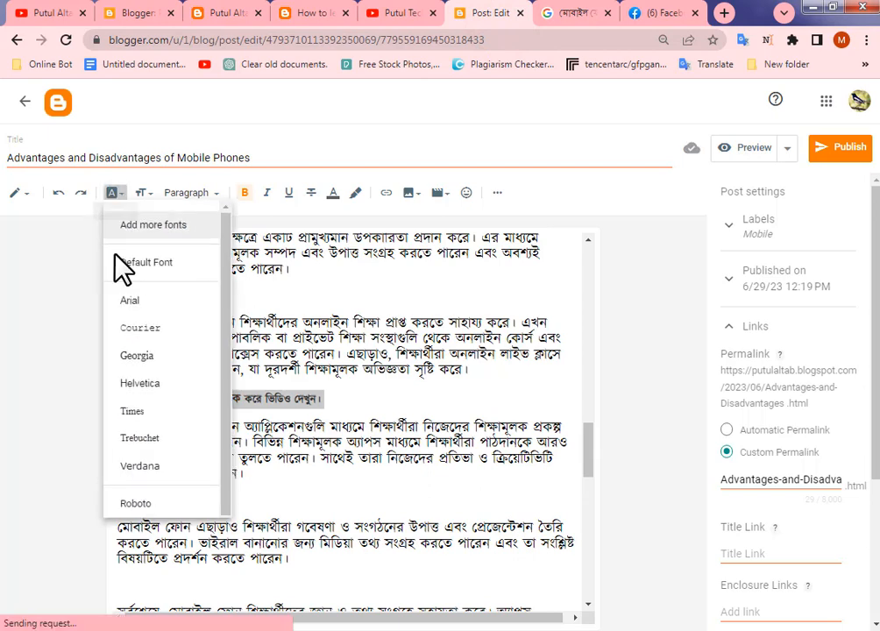
click(142, 194)
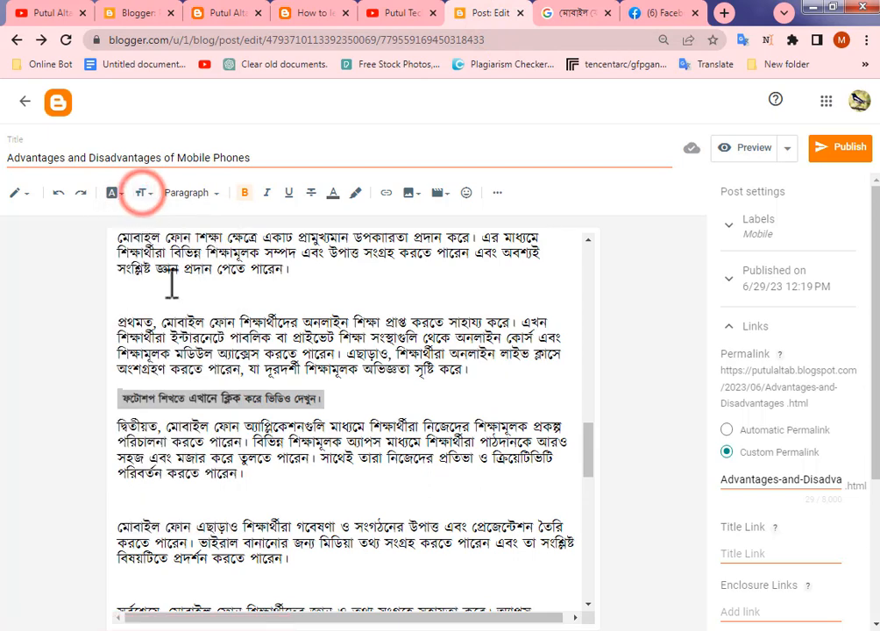
click(151, 198)
click(160, 336)
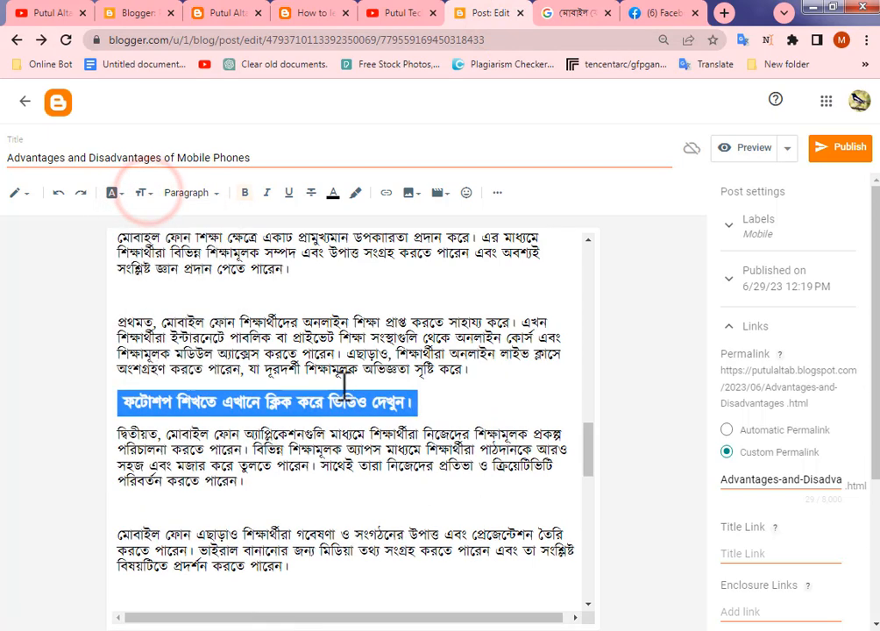
click(474, 404)
Copy the link address of the "How to make digital signature" video from the blog owner's YouTube channel.
scroll(478, 402, up, 4)
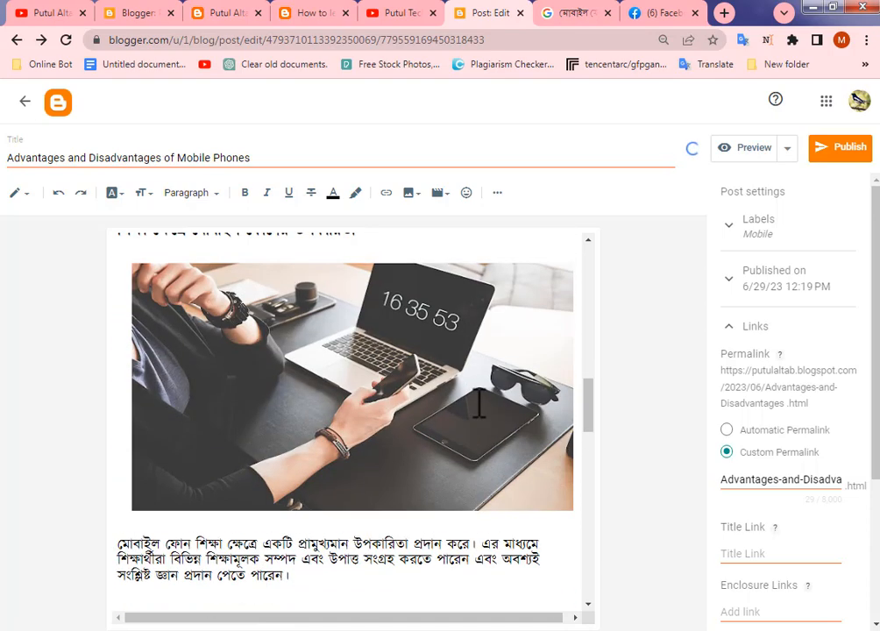
scroll(479, 402, up, 10)
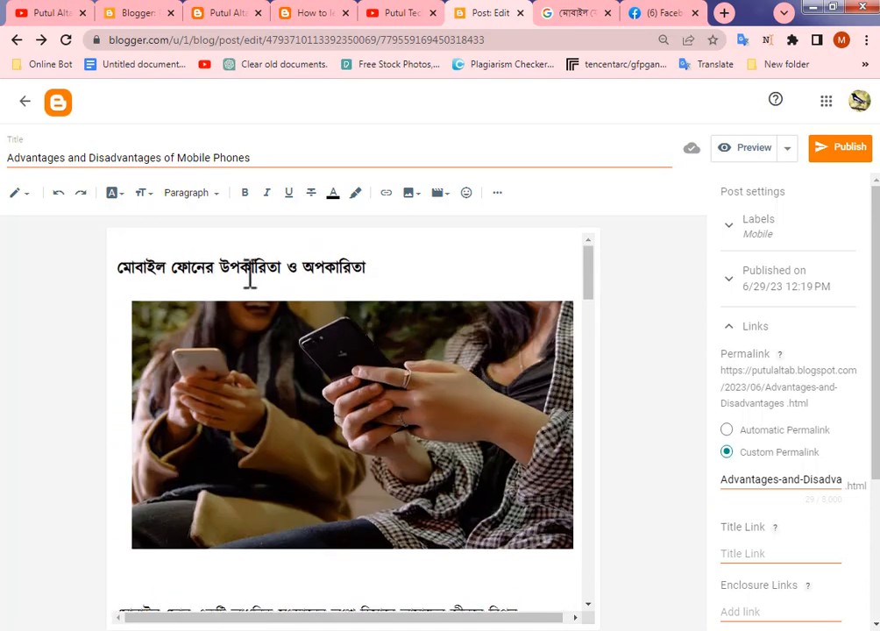
scroll(378, 334, down, 3)
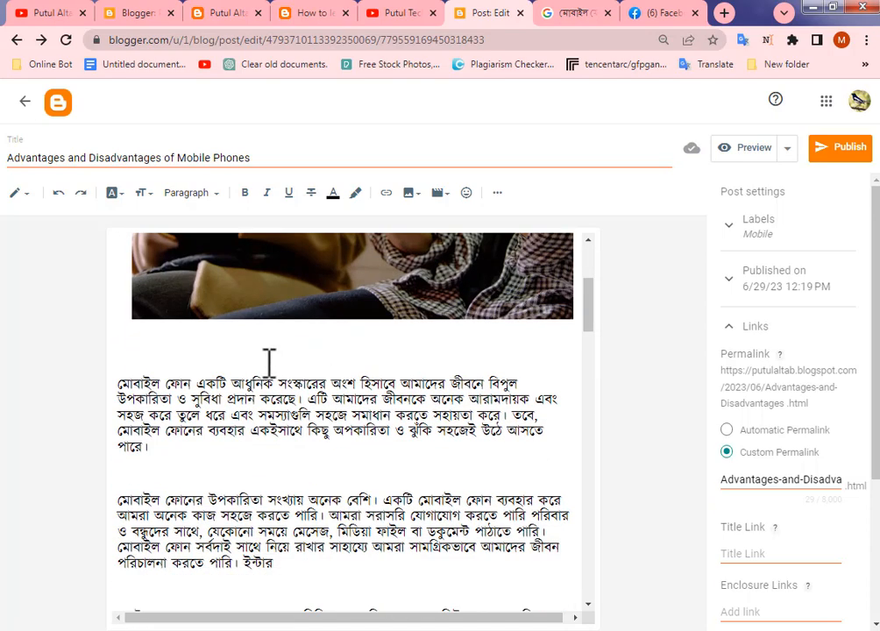
click(50, 13)
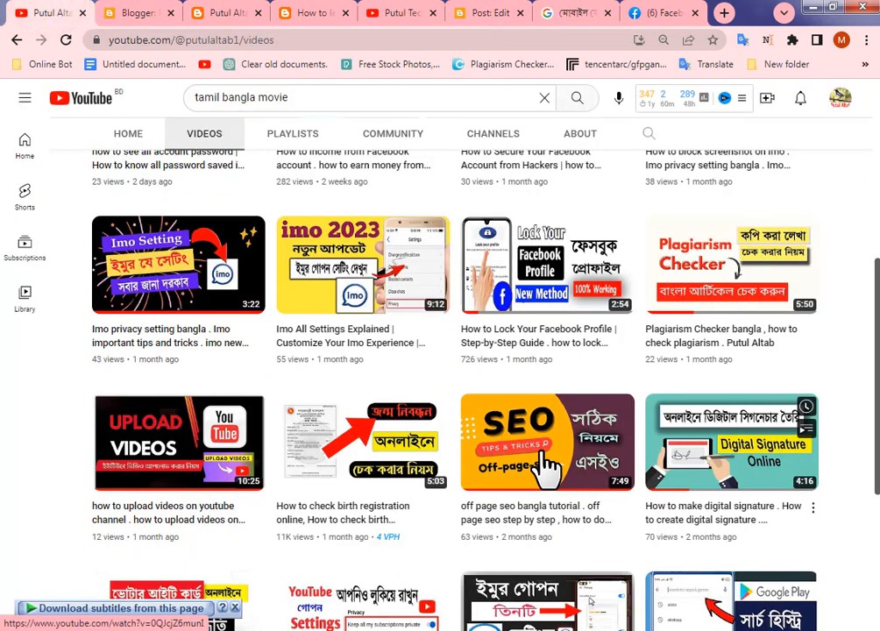
right_click(714, 434)
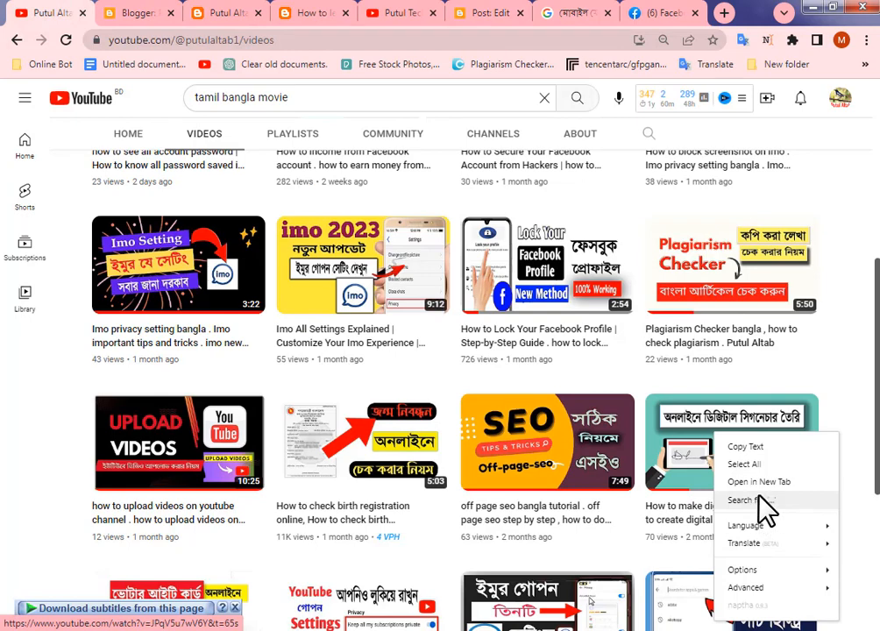
right_click(707, 454)
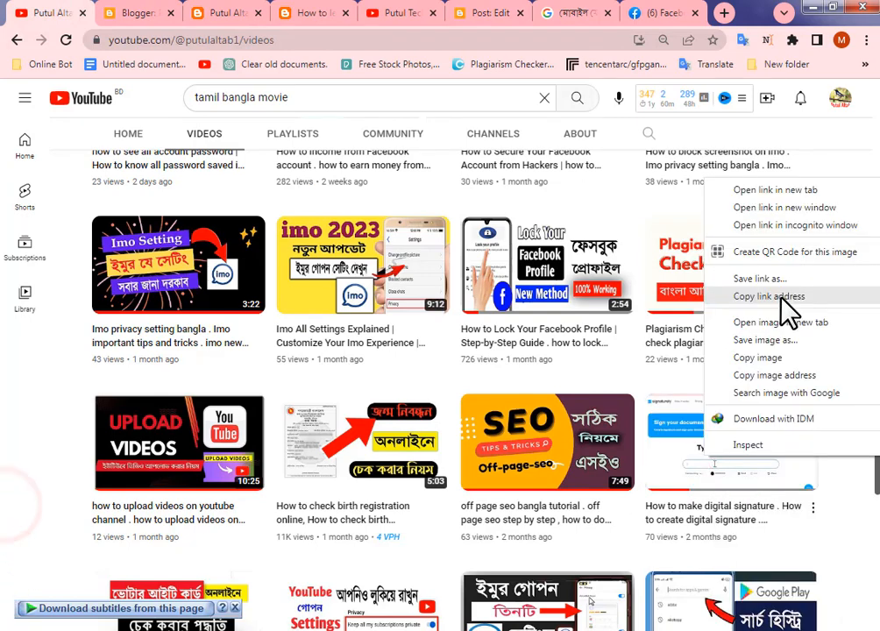
click(780, 298)
Link the word "আধুনিক" in the post's first paragraph to the copied video address, set to open in a new window.
click(145, 13)
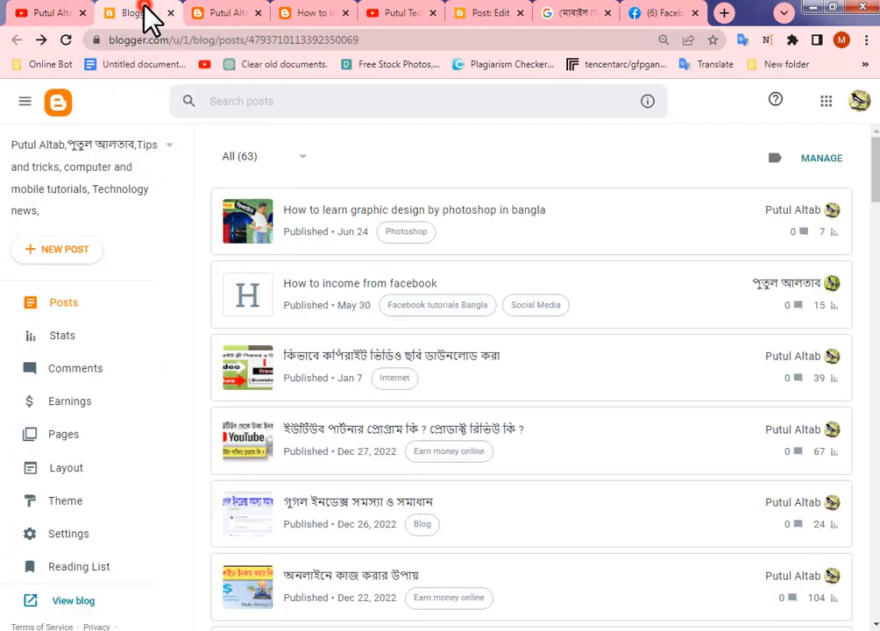
click(476, 16)
scroll(347, 434, up, 3)
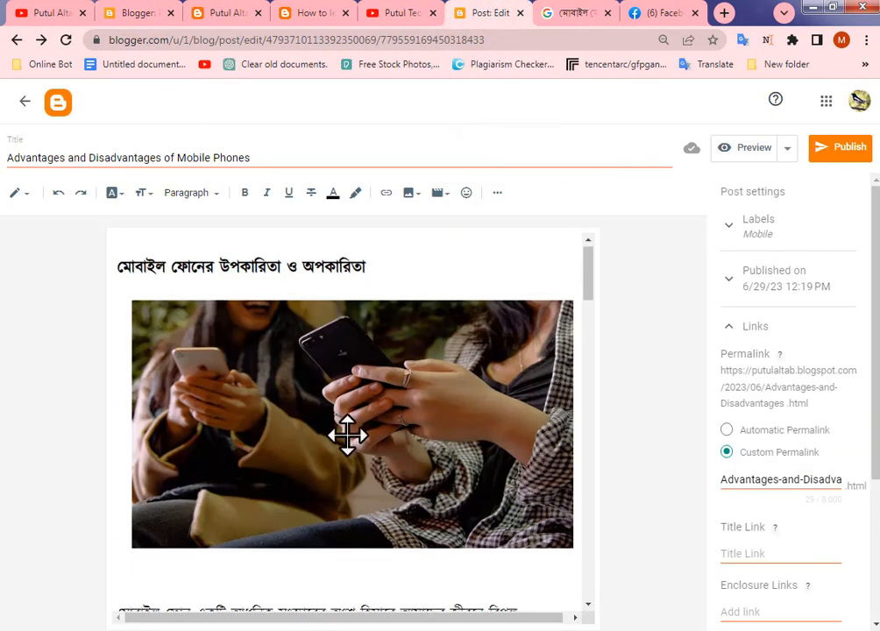
scroll(347, 434, down, 3)
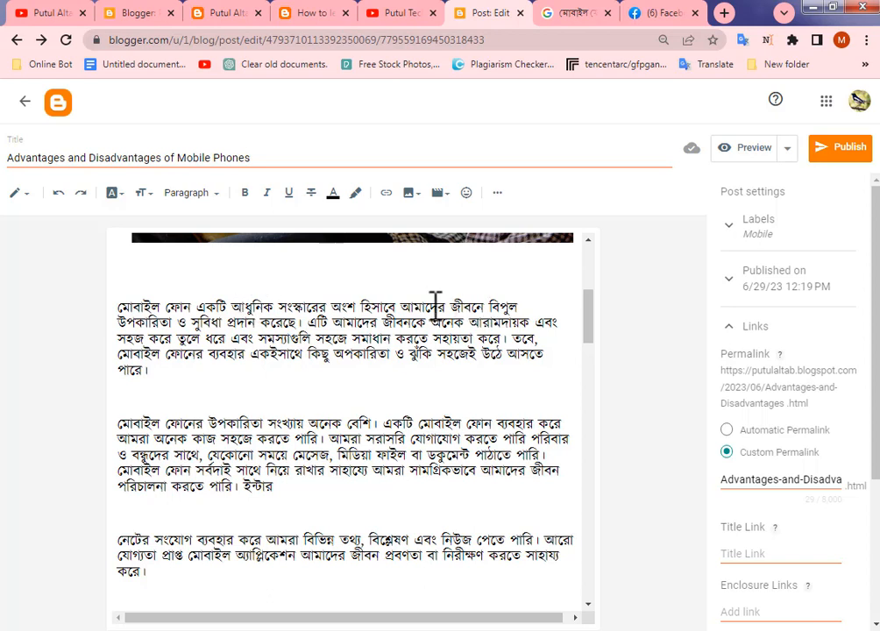
double_click(247, 302)
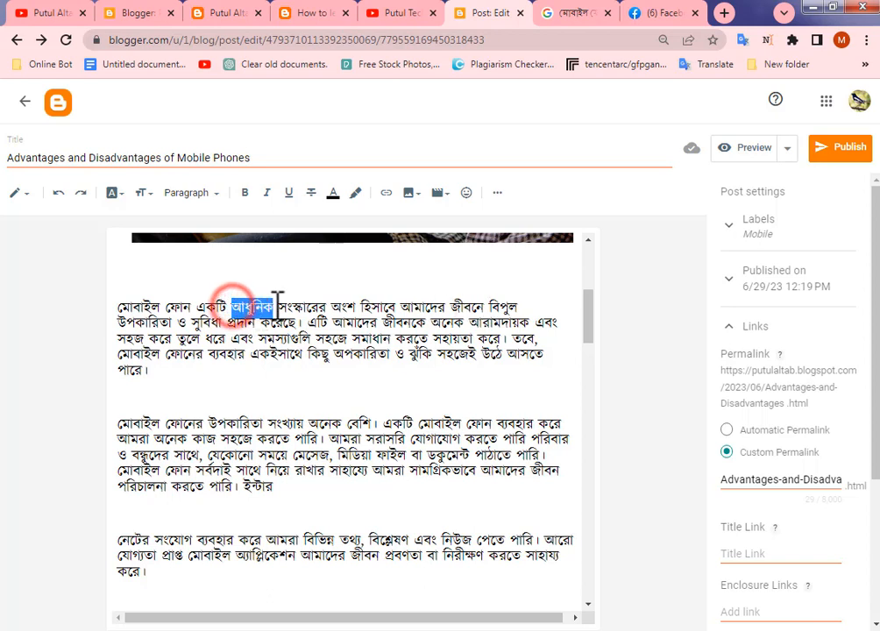
click(386, 192)
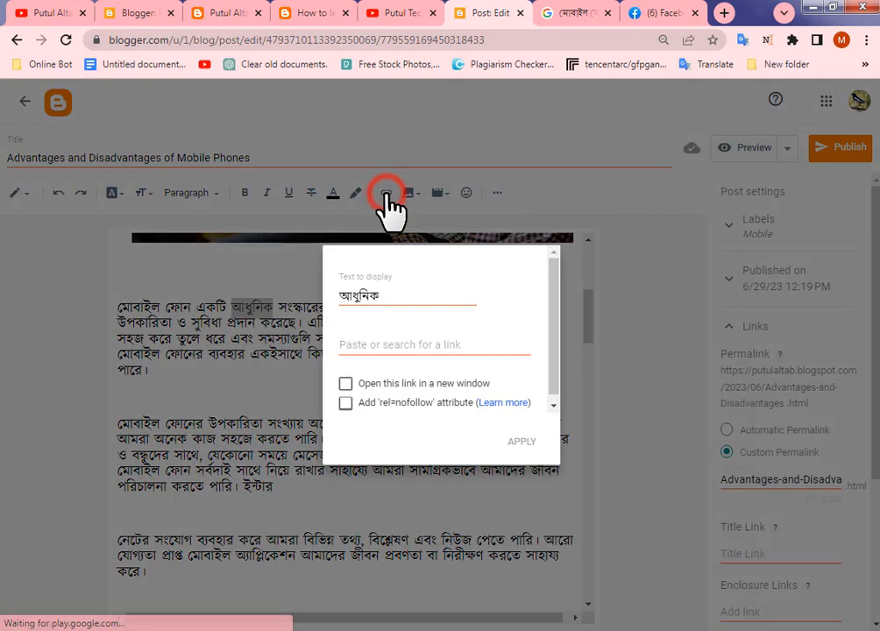
right_click(409, 346)
click(452, 434)
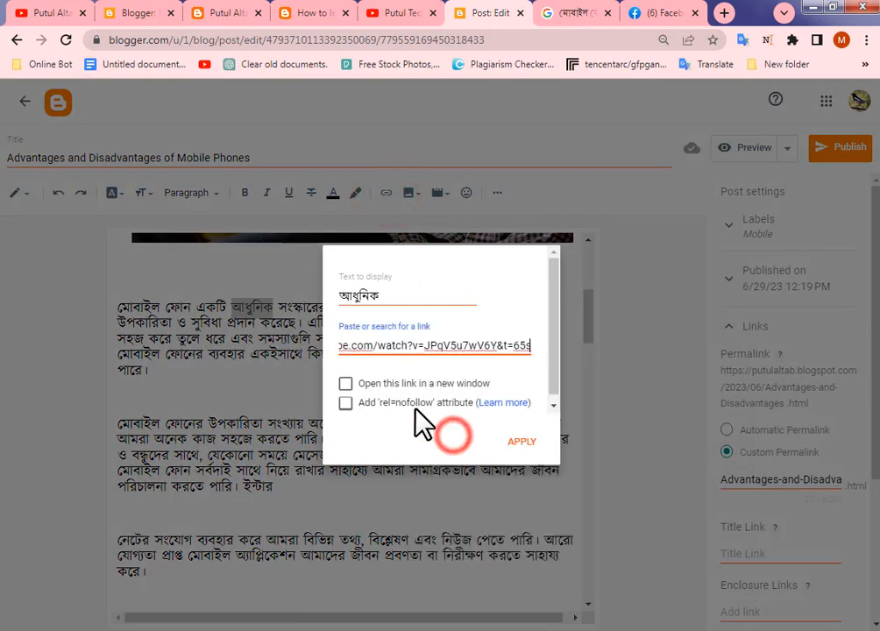
click(345, 383)
click(520, 444)
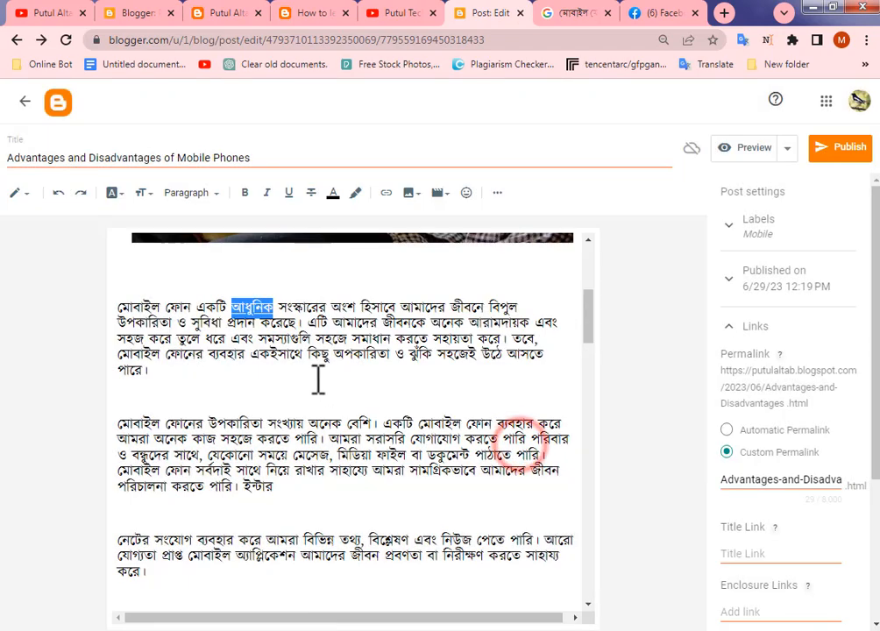
click(320, 355)
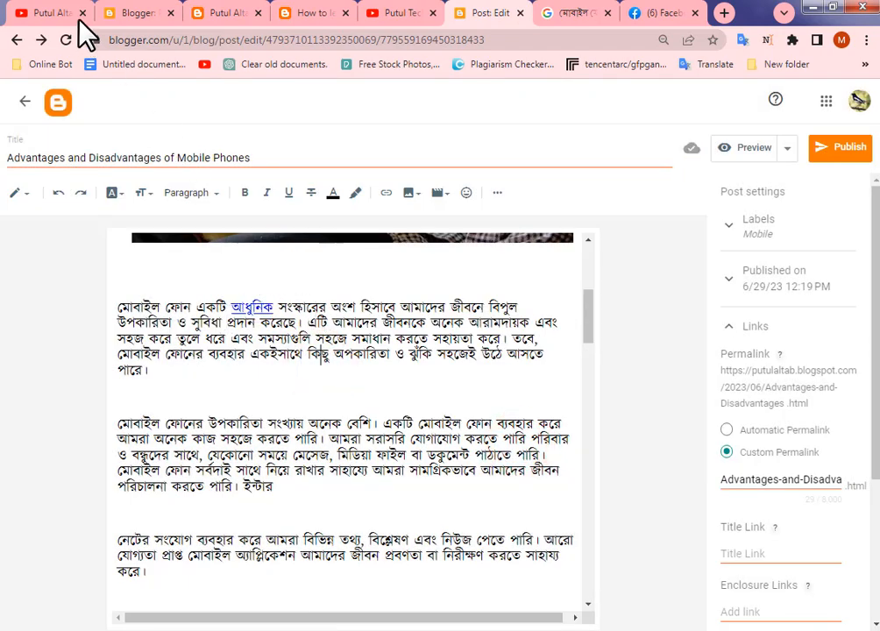
Copy the link address of the "Remove Handwriting From document in Photoshop" video on the Putul Tech YouTube channel.
click(396, 16)
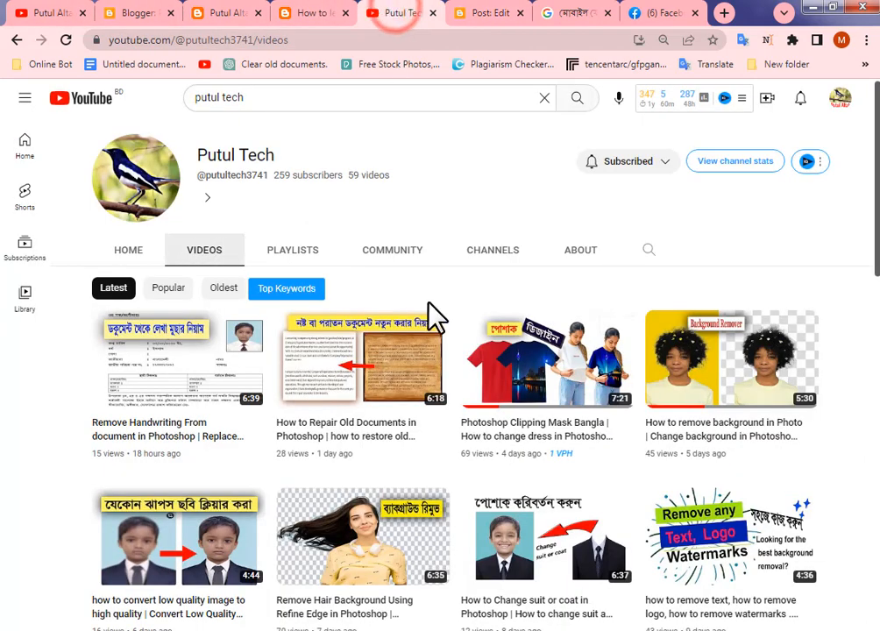
mouse_move(526, 403)
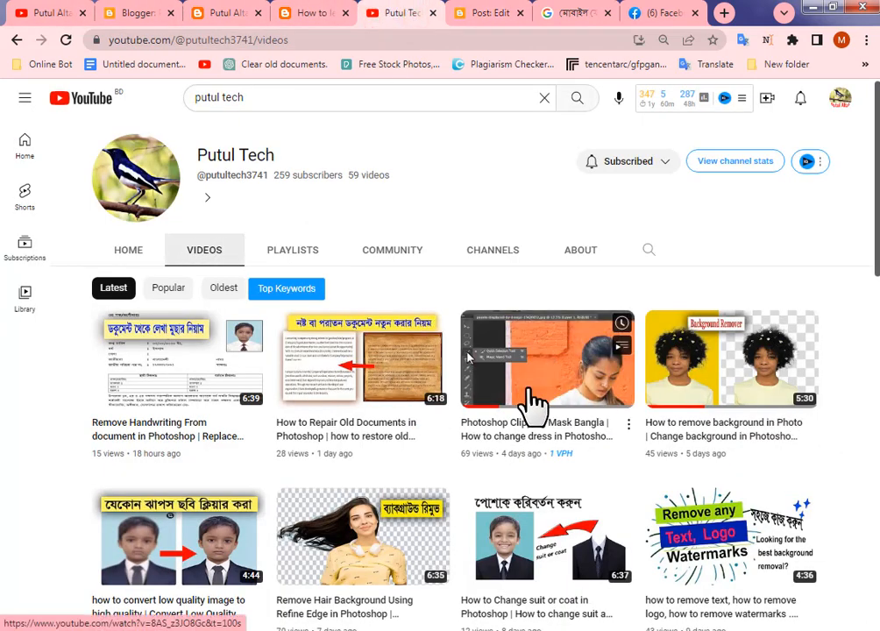
right_click(154, 352)
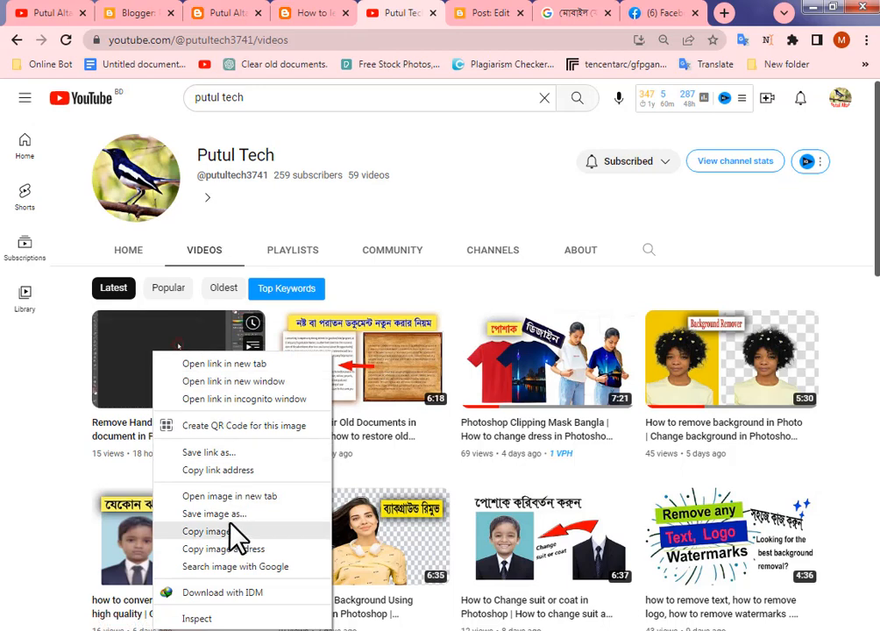
click(238, 471)
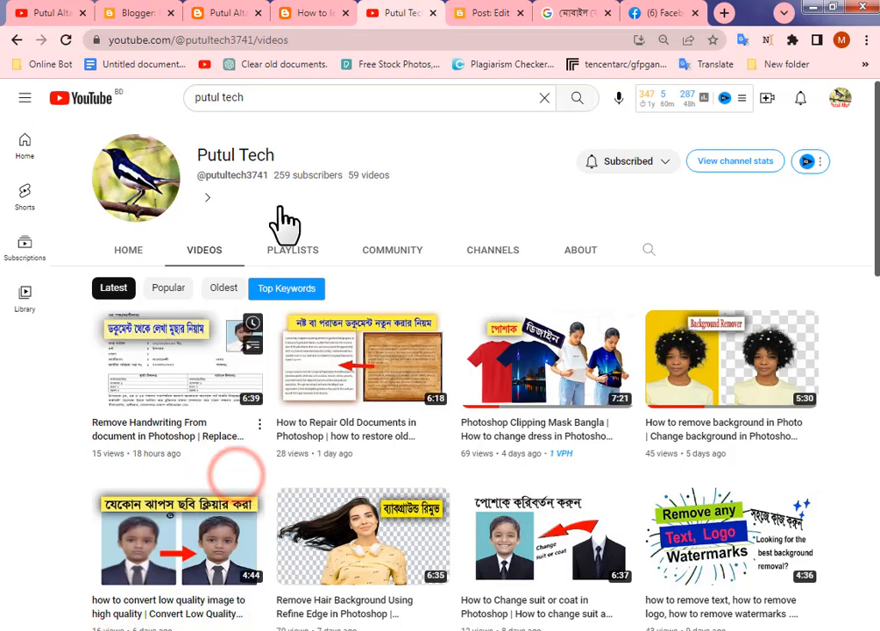
Link "উপকারিতা" in the second paragraph to the copied video address, opening in a new window, and make the word bold.
click(490, 13)
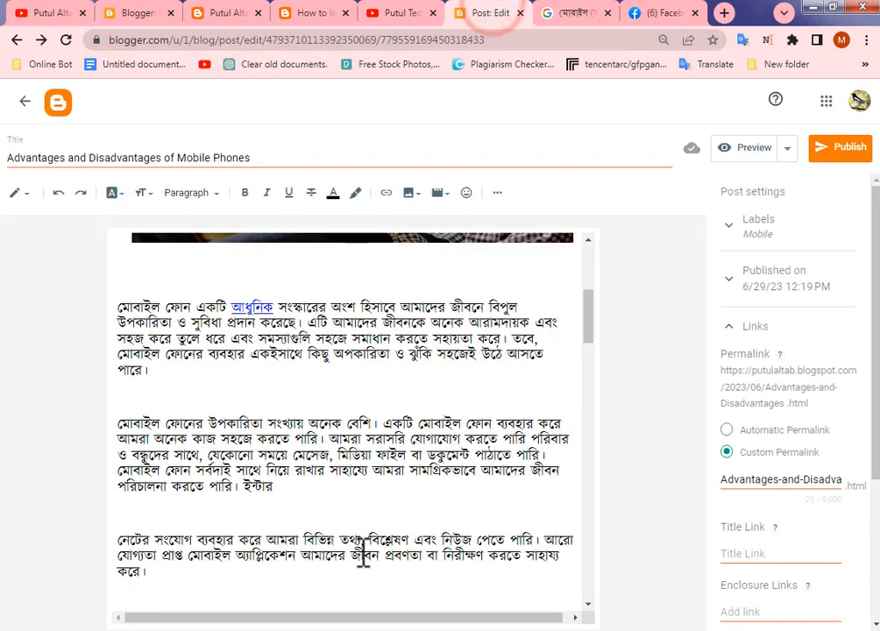
drag(236, 415, 267, 417)
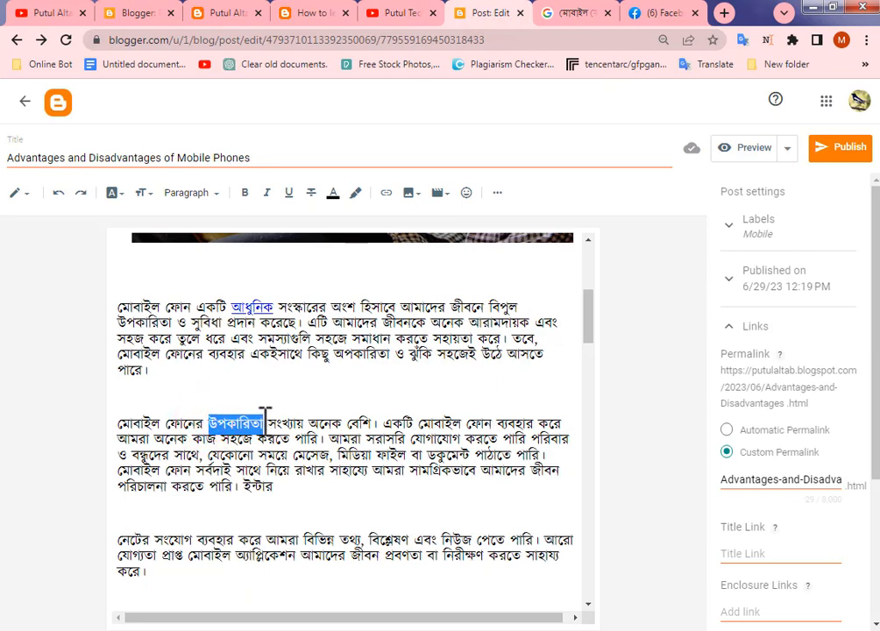
click(384, 195)
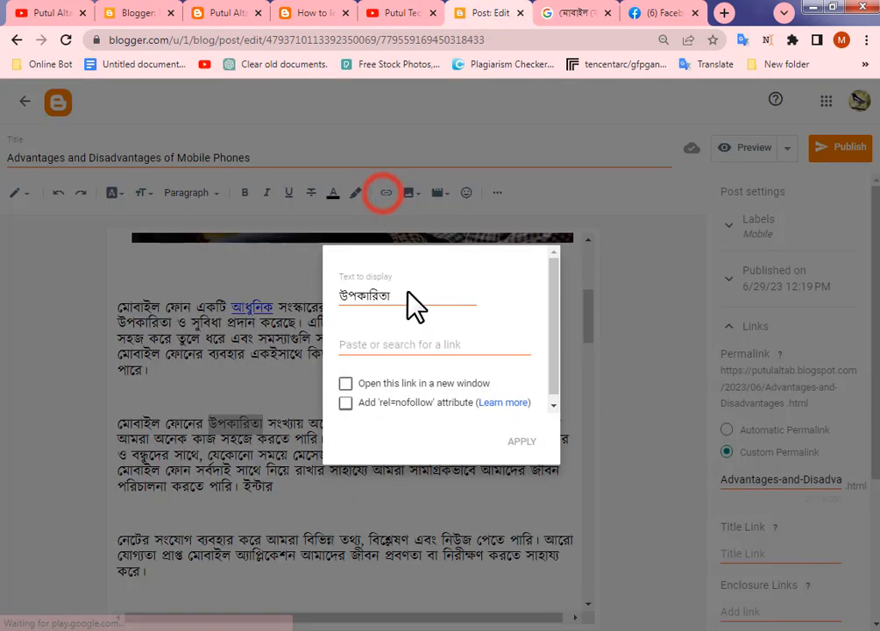
right_click(383, 338)
click(435, 434)
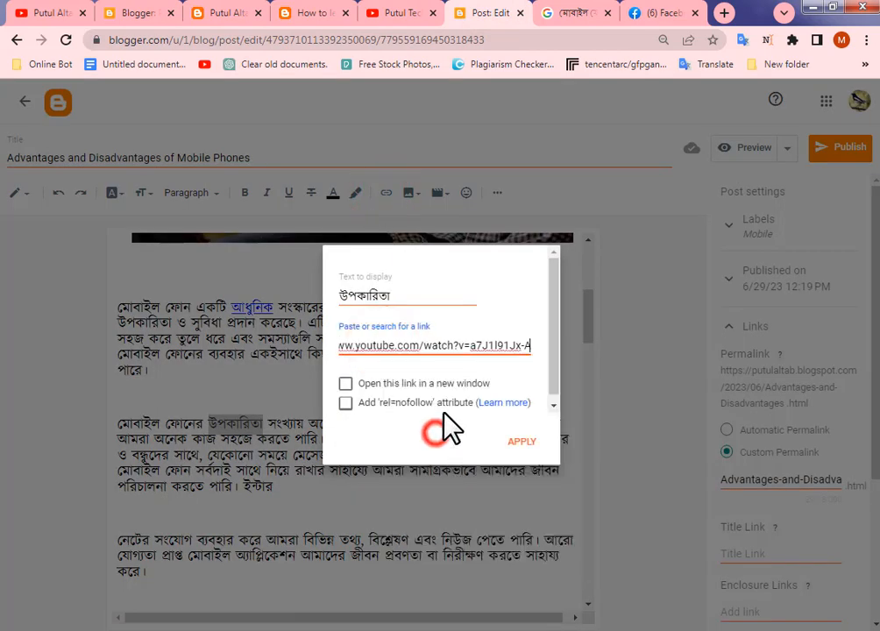
click(345, 383)
click(519, 443)
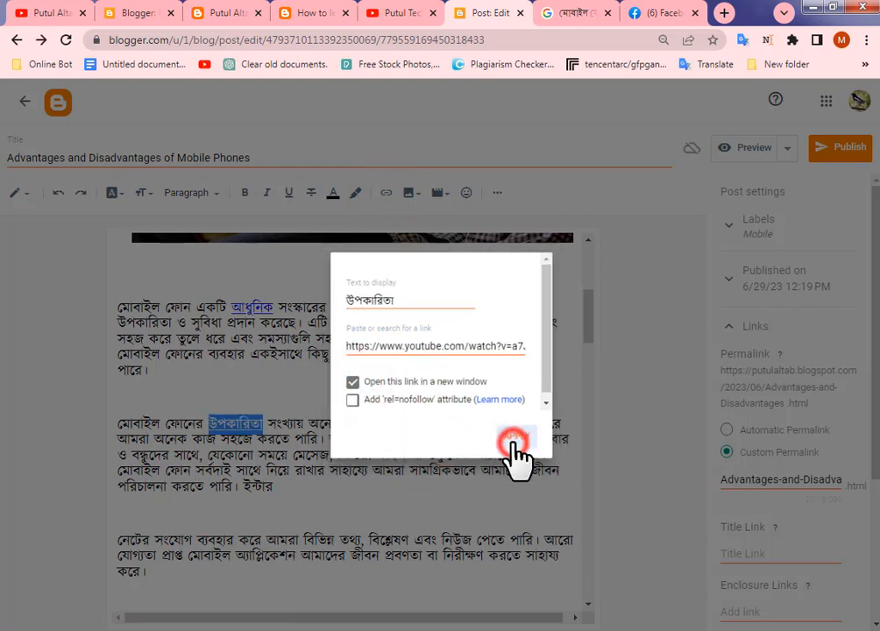
click(245, 195)
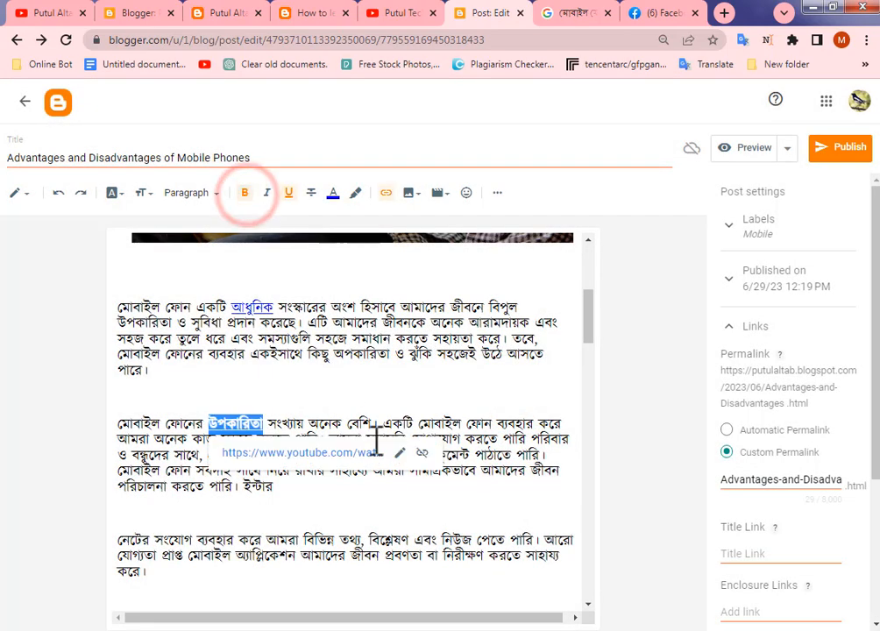
click(440, 395)
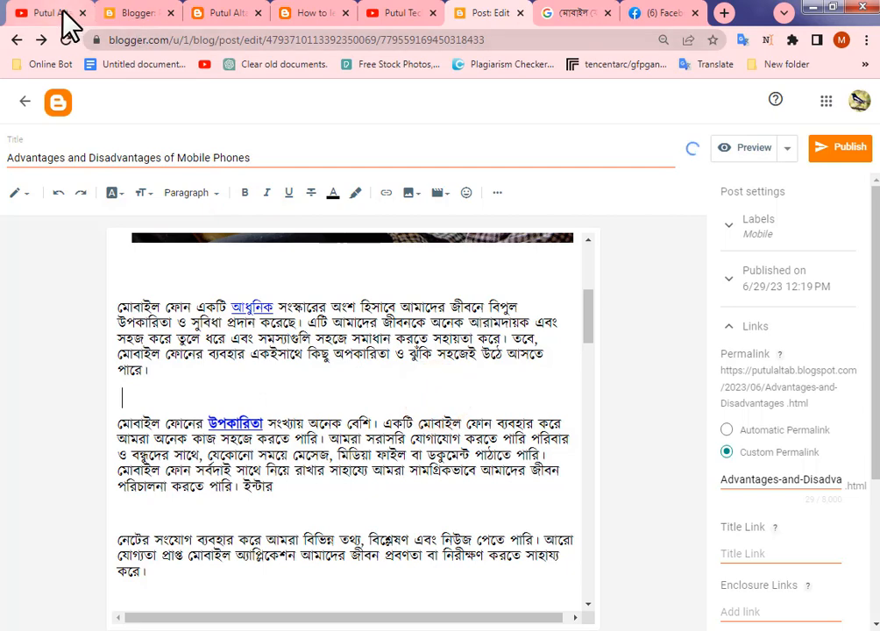
Copy the link address of the "English to bengali translation story" article from the blog's home page.
click(232, 11)
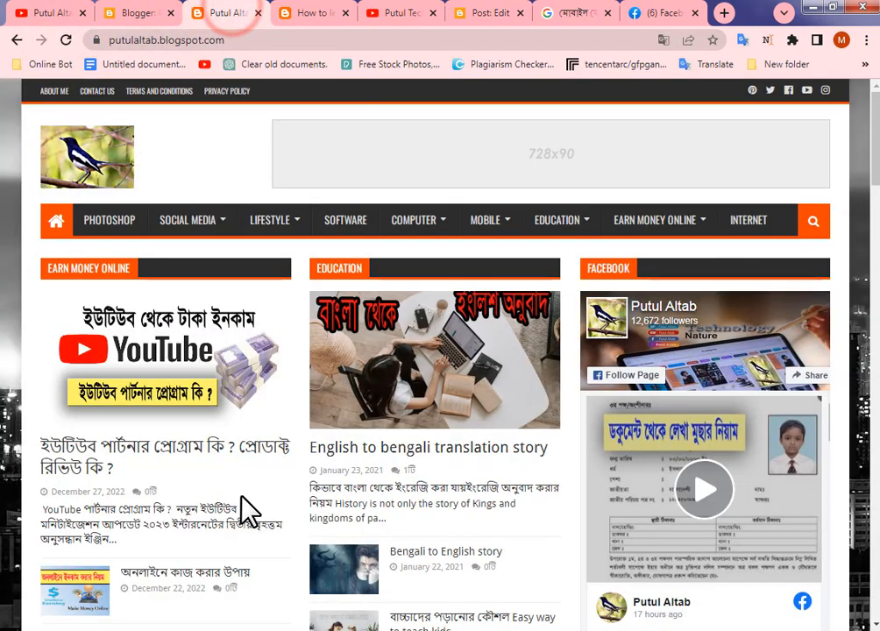
right_click(442, 384)
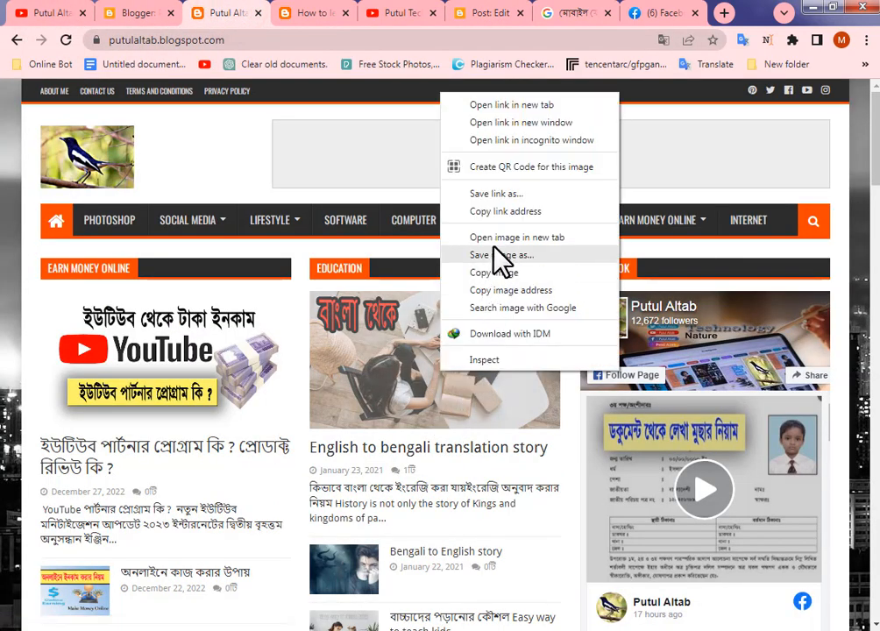
click(504, 210)
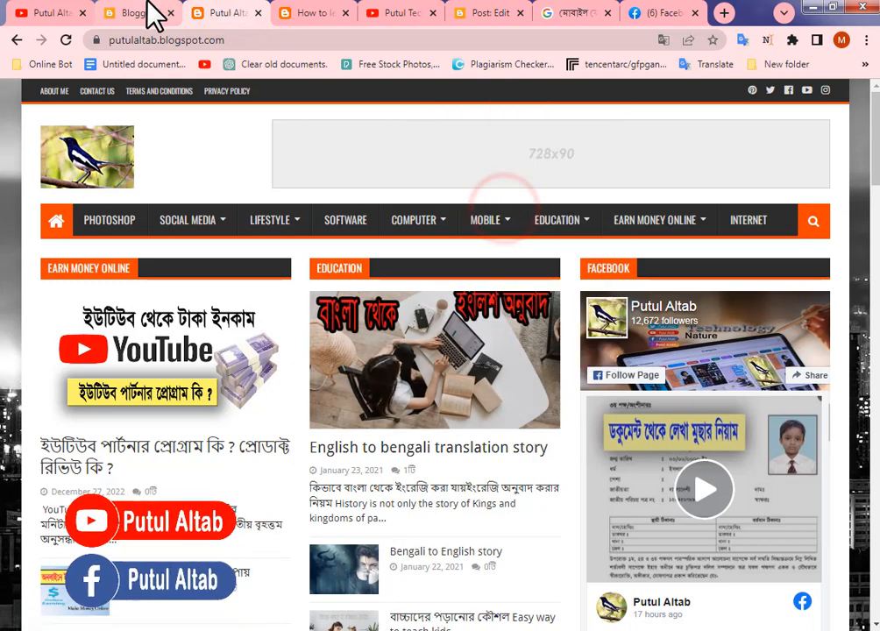
Link the word "অ্যাপ্লিকেশন" in the post's third paragraph to the copied article address.
click(491, 12)
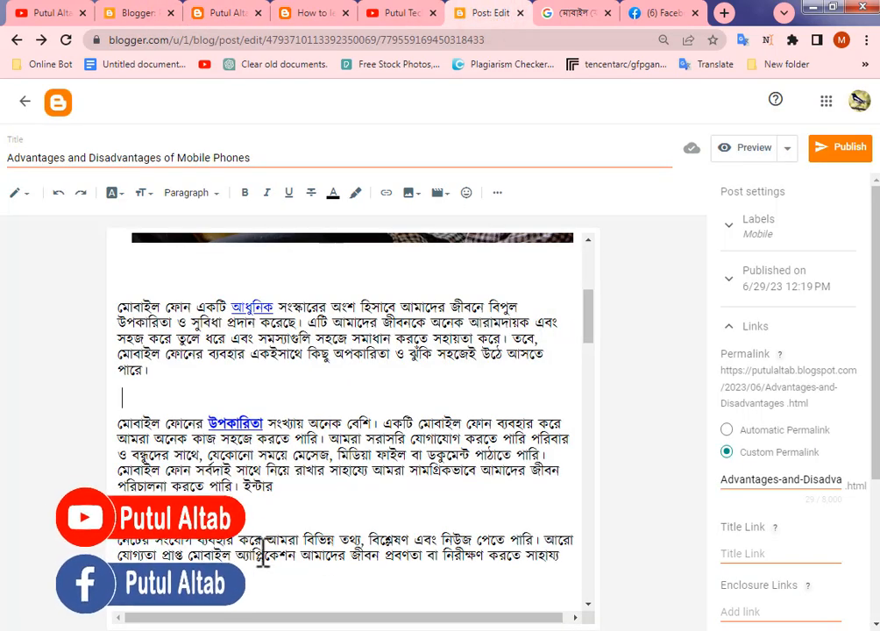
drag(239, 557, 299, 569)
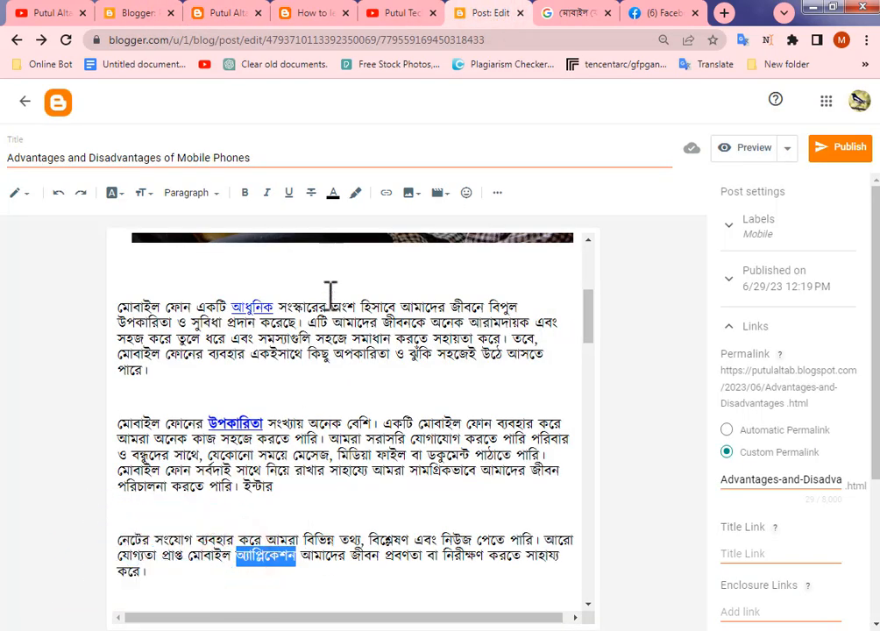
click(384, 194)
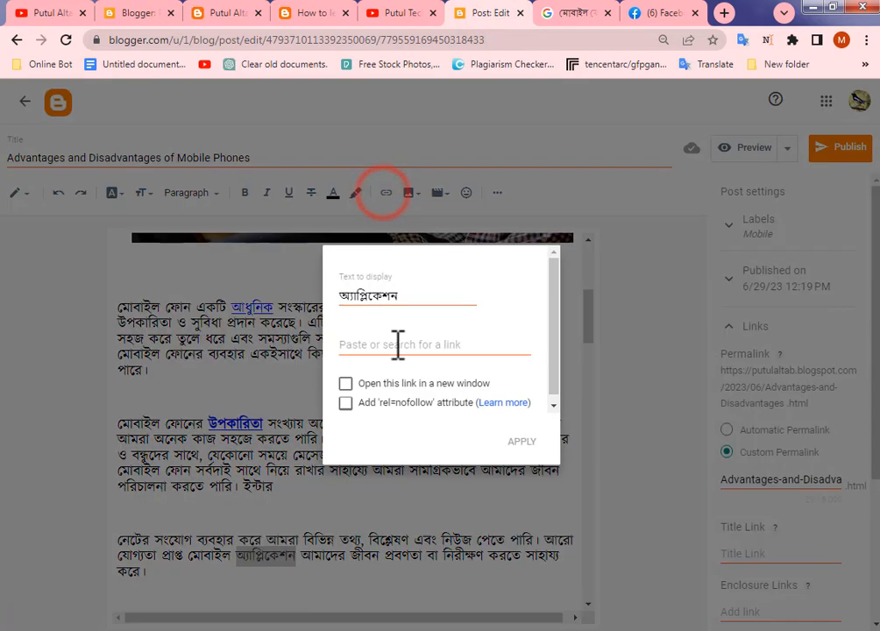
right_click(396, 345)
click(435, 435)
click(528, 448)
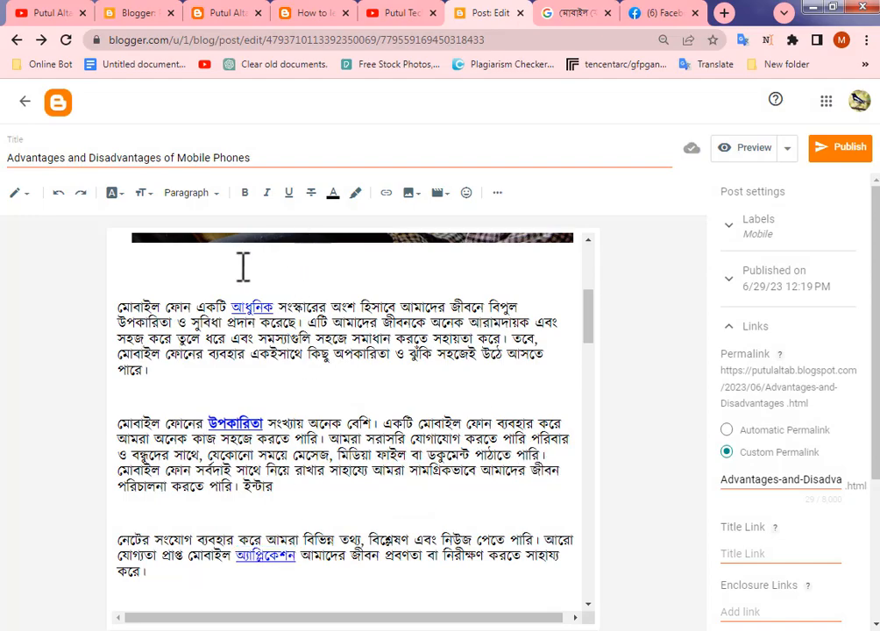
Copy the link address of the "how to learn t shirt design Photoshop" video on the Putul Tech YouTube channel.
click(366, 13)
scroll(569, 398, down, 3)
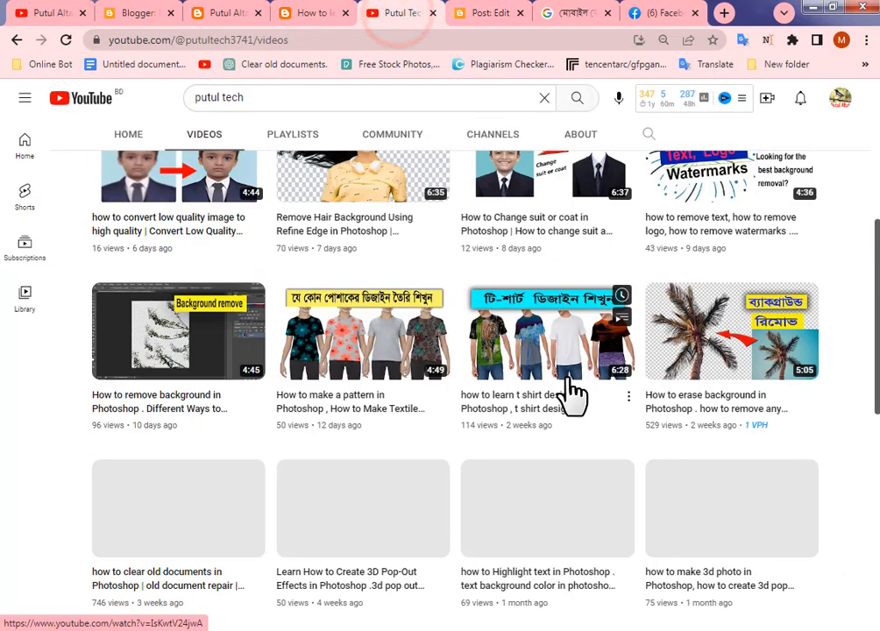
right_click(537, 353)
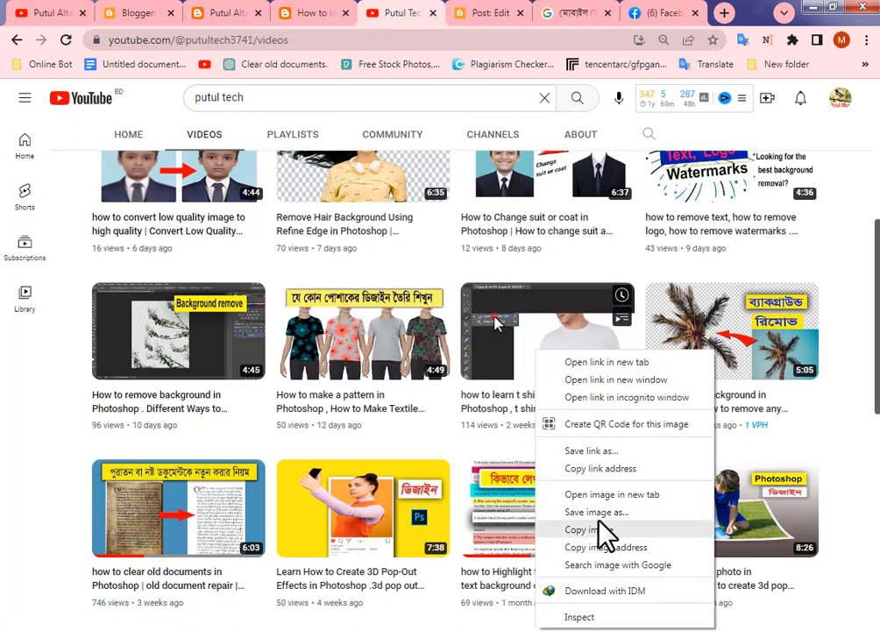
click(601, 469)
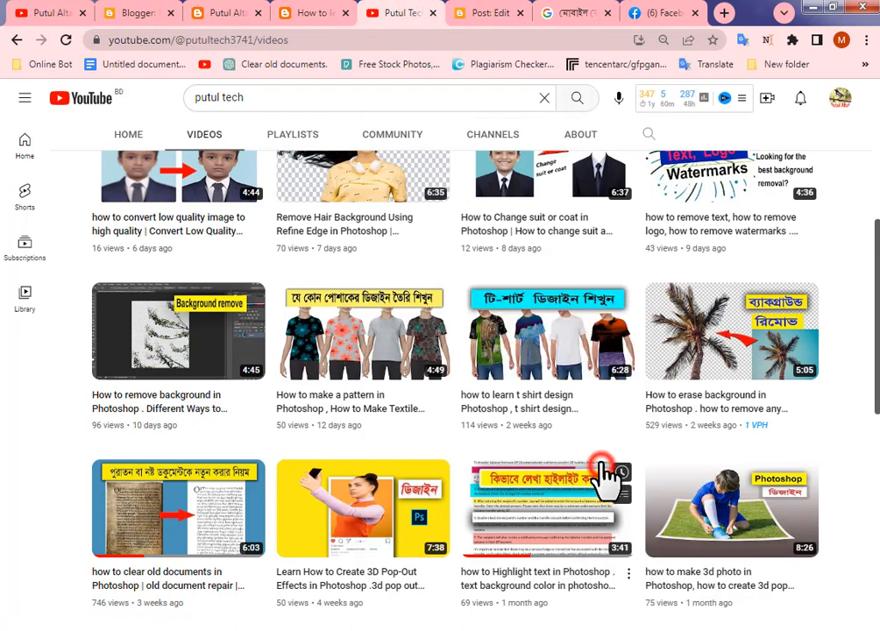
Link the word "ডকুমেন্ট" in the post's second paragraph to the copied video address, opening in a new window.
click(487, 13)
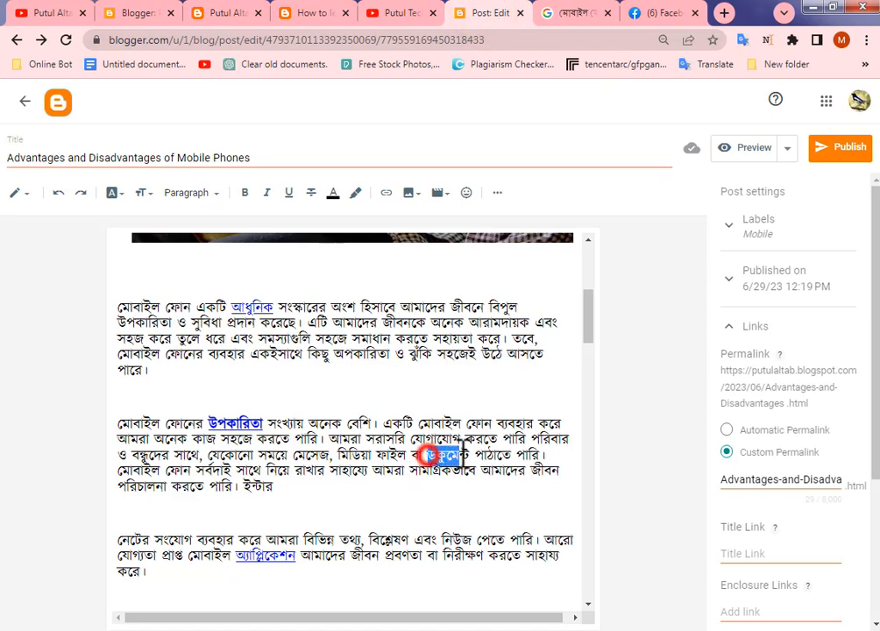
drag(462, 453, 477, 449)
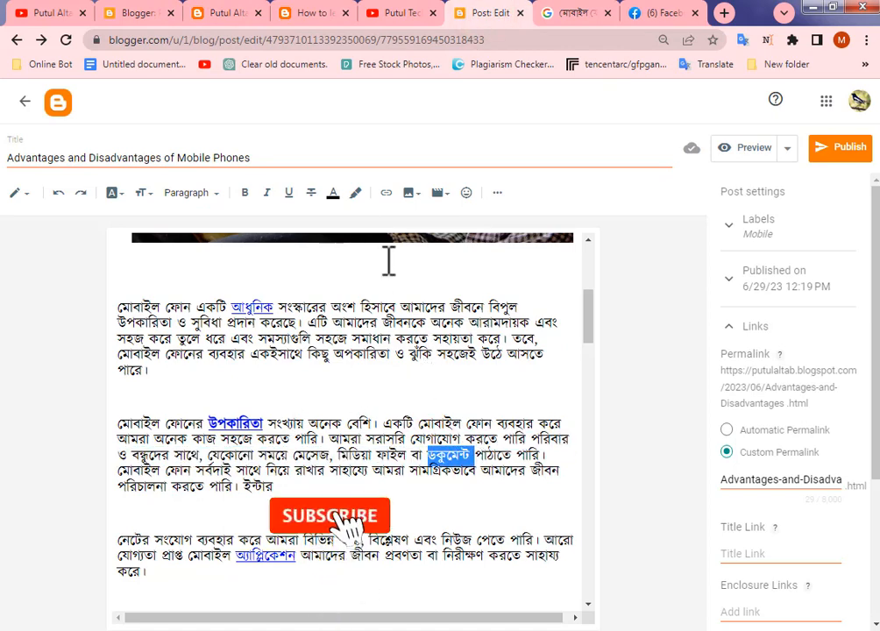
click(386, 194)
right_click(391, 347)
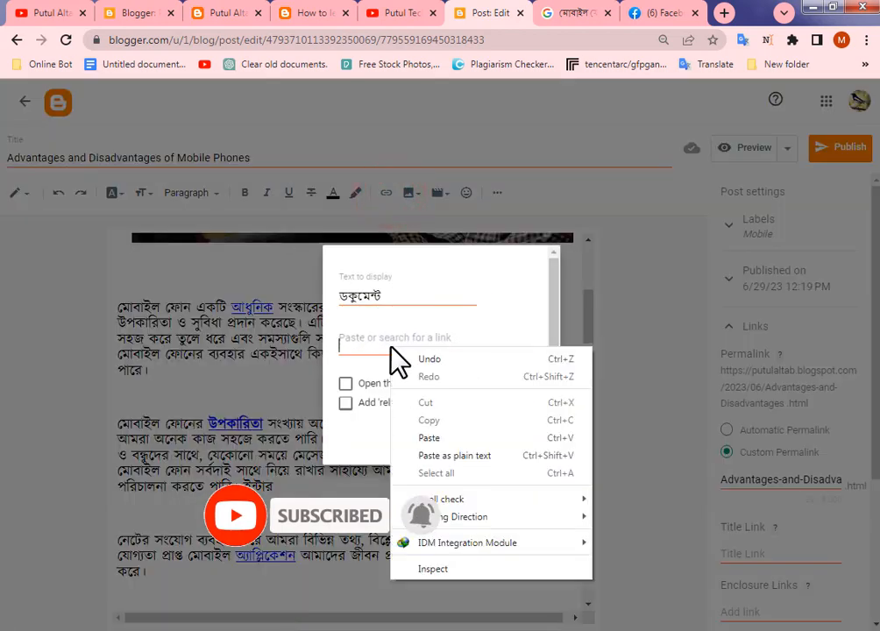
click(433, 443)
click(347, 383)
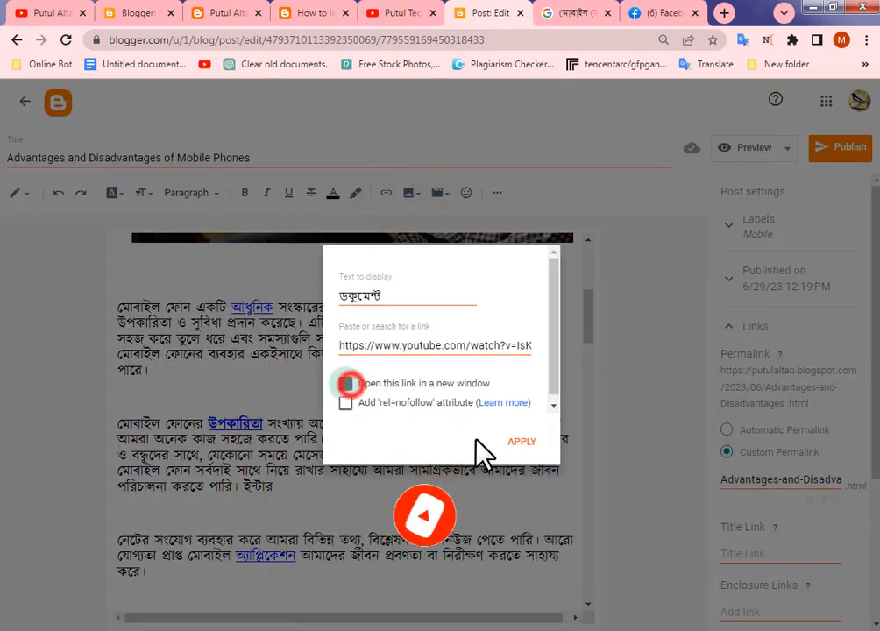
click(522, 444)
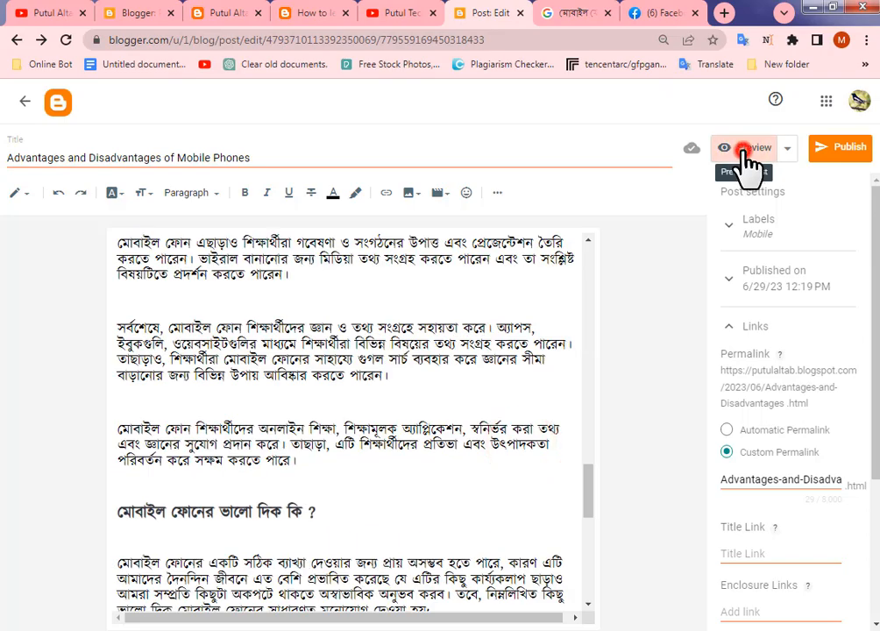
Preview the post and examine its title, image, headings, linked words and body text.
click(741, 151)
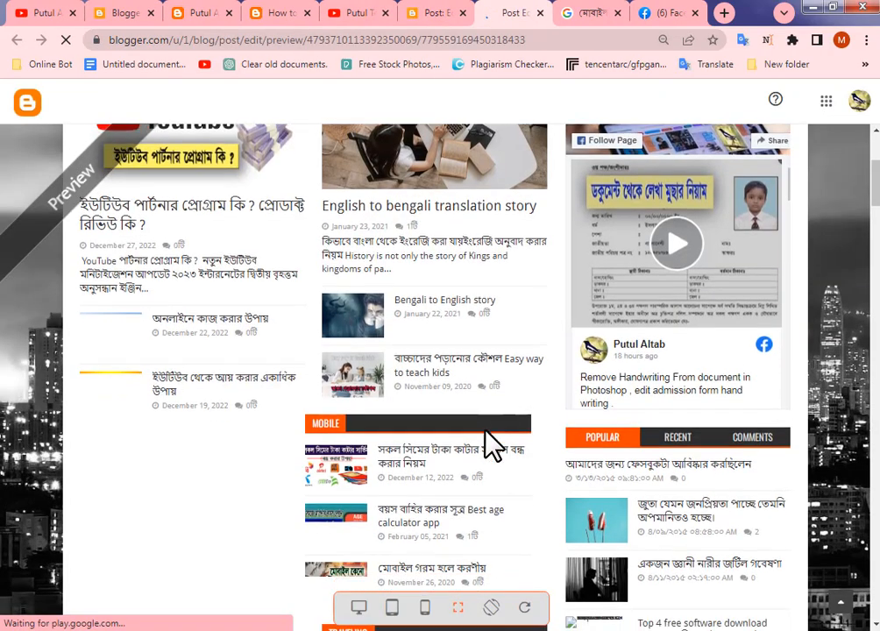
scroll(494, 446, down, 12)
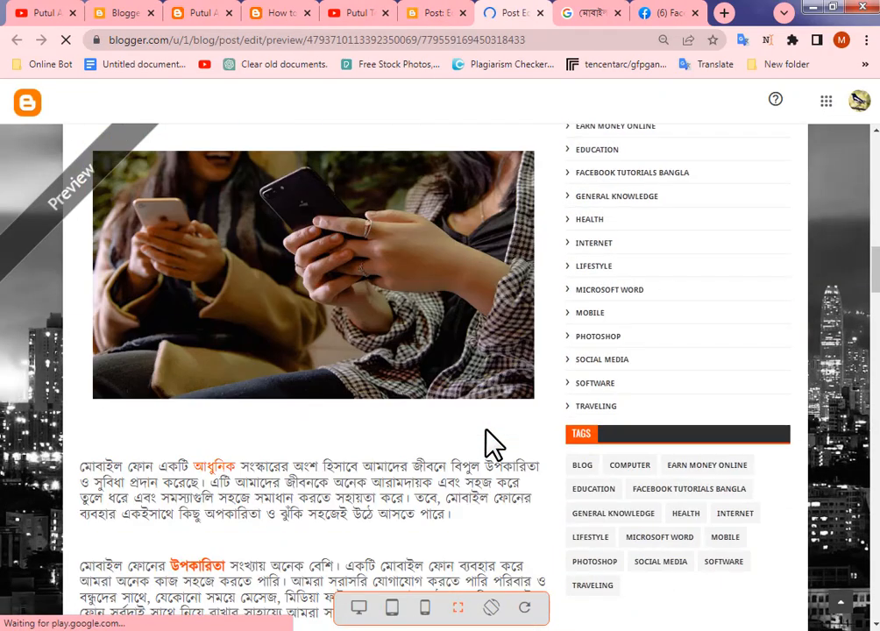
scroll(494, 446, down, 2)
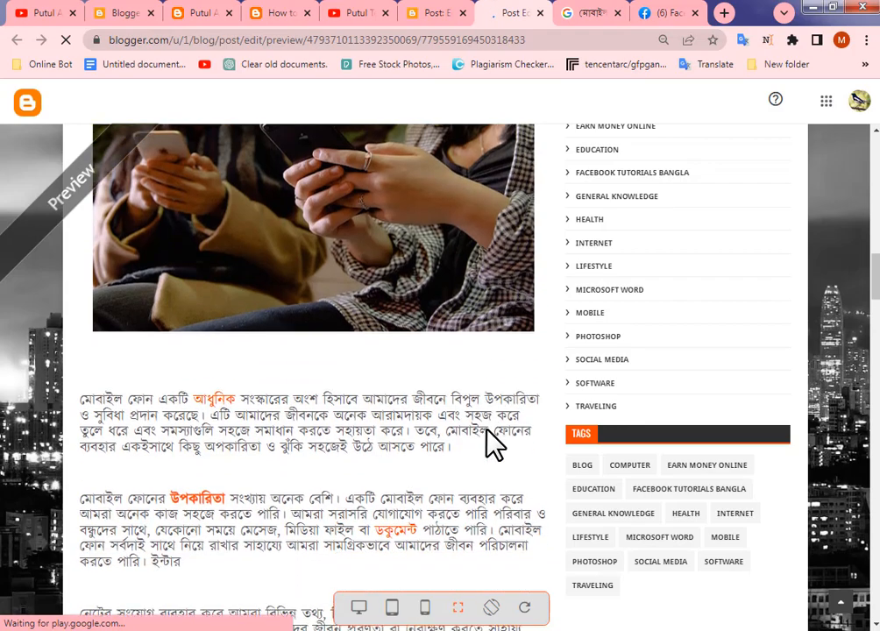
scroll(494, 445, up, 5)
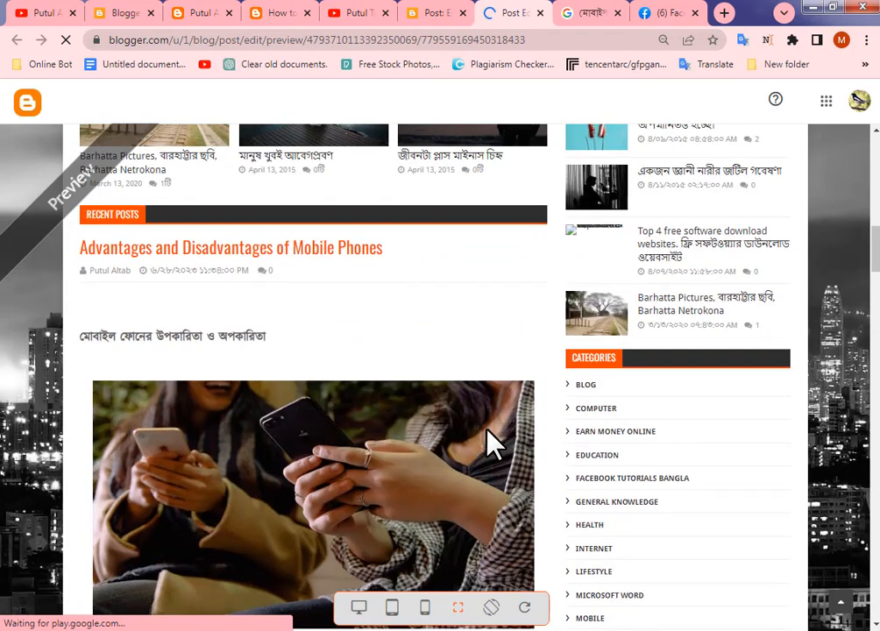
scroll(399, 386, down, 15)
scroll(398, 387, down, 8)
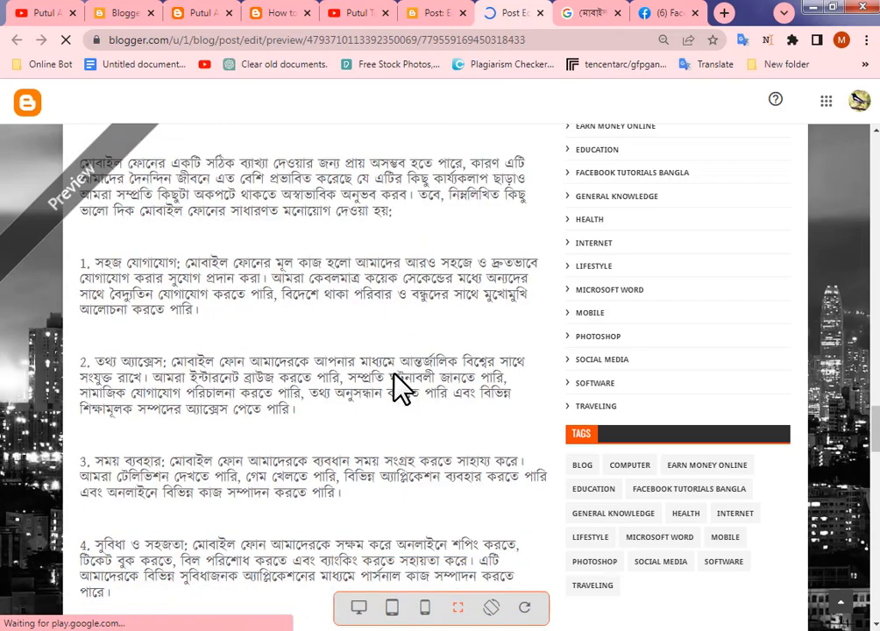
scroll(398, 386, up, 4)
scroll(398, 387, up, 10)
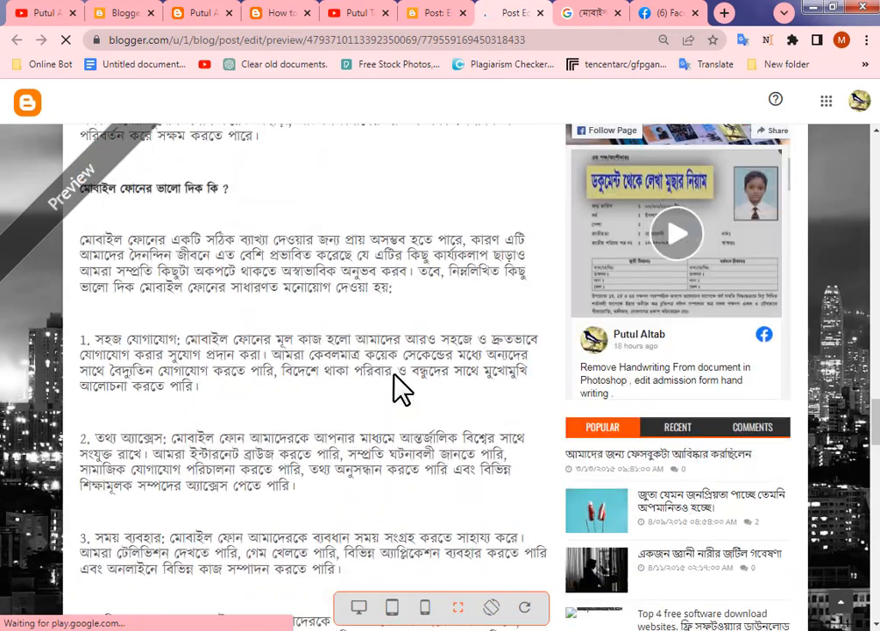
scroll(399, 386, down, 20)
scroll(399, 386, down, 5)
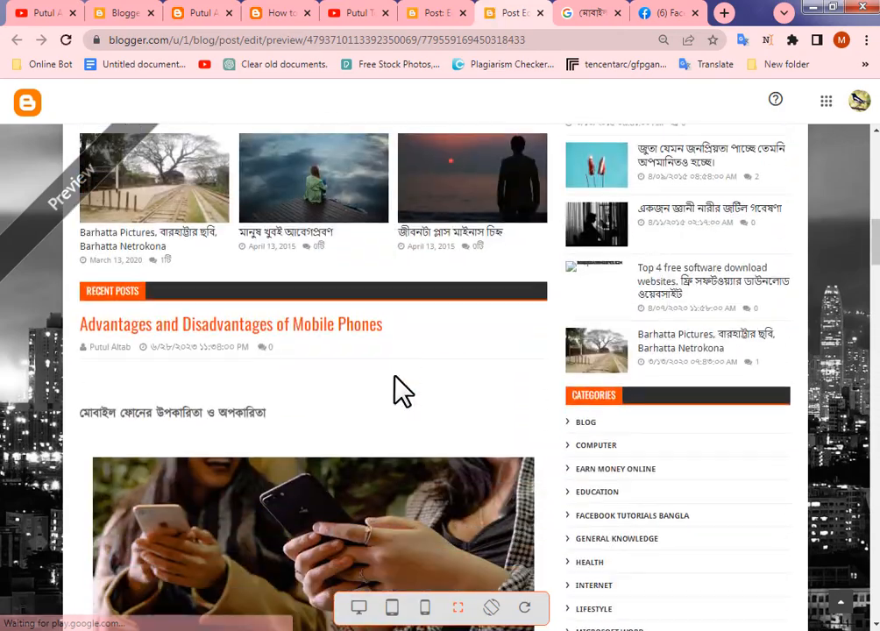
Publish the "Advantages and Disadvantages of Mobile Phones" post from the editor to the blog.
click(431, 12)
click(514, 287)
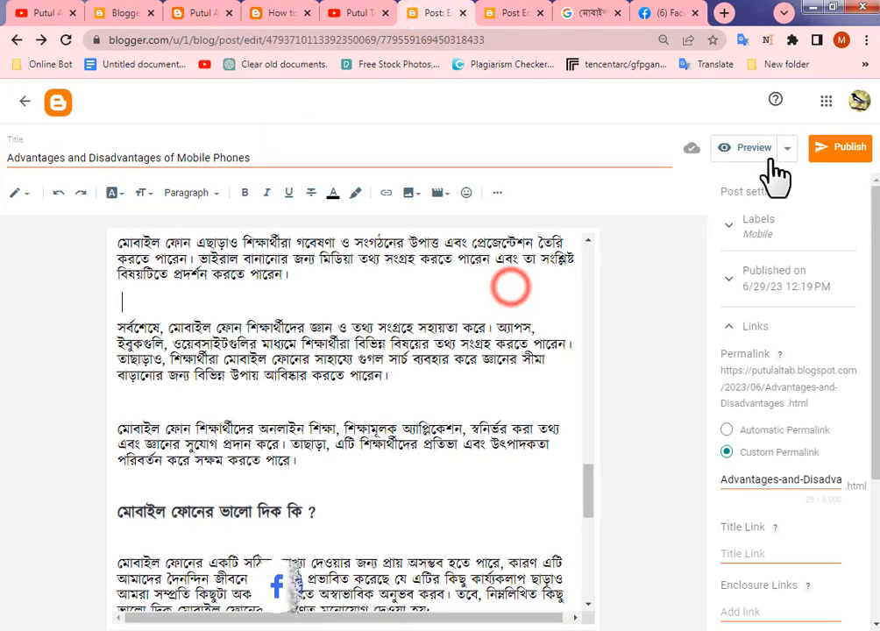
click(849, 149)
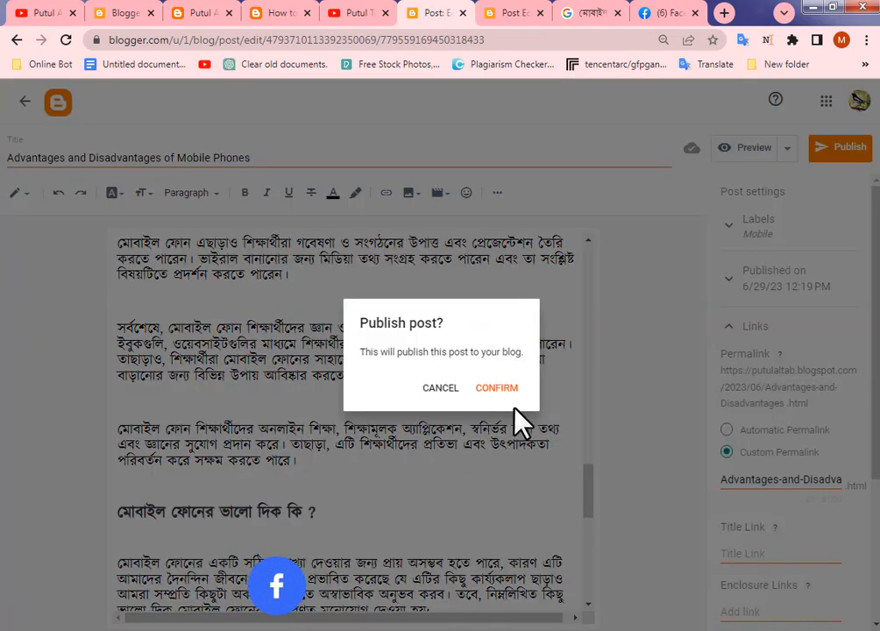
click(508, 392)
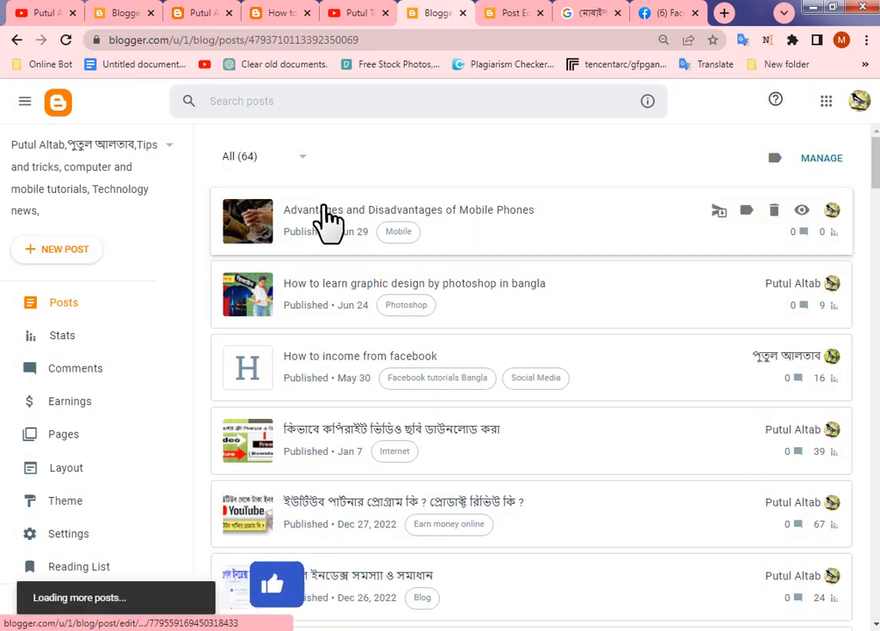
Open the blog's home page and examine the recent posts section for the newly published mobile phone article.
click(281, 14)
scroll(206, 224, up, 10)
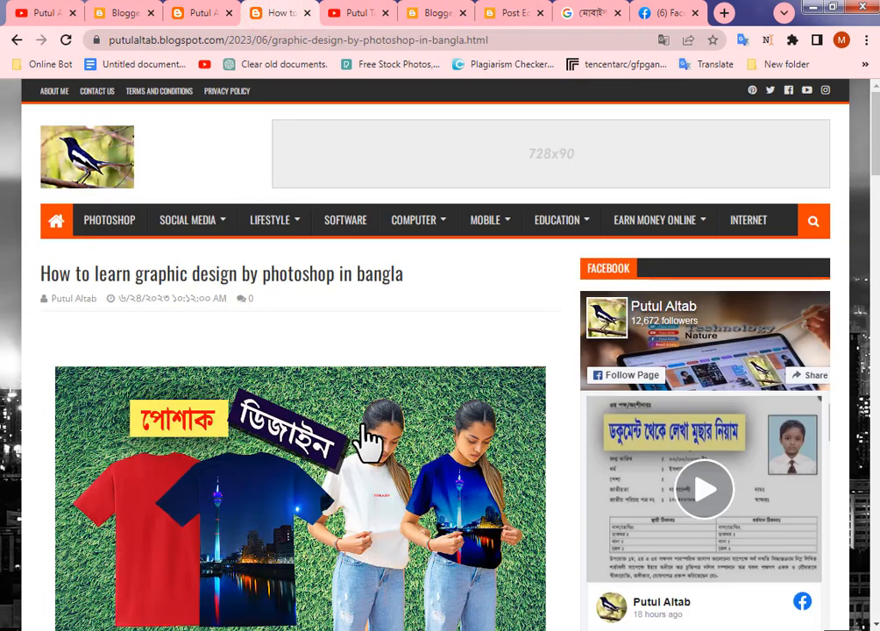
click(58, 226)
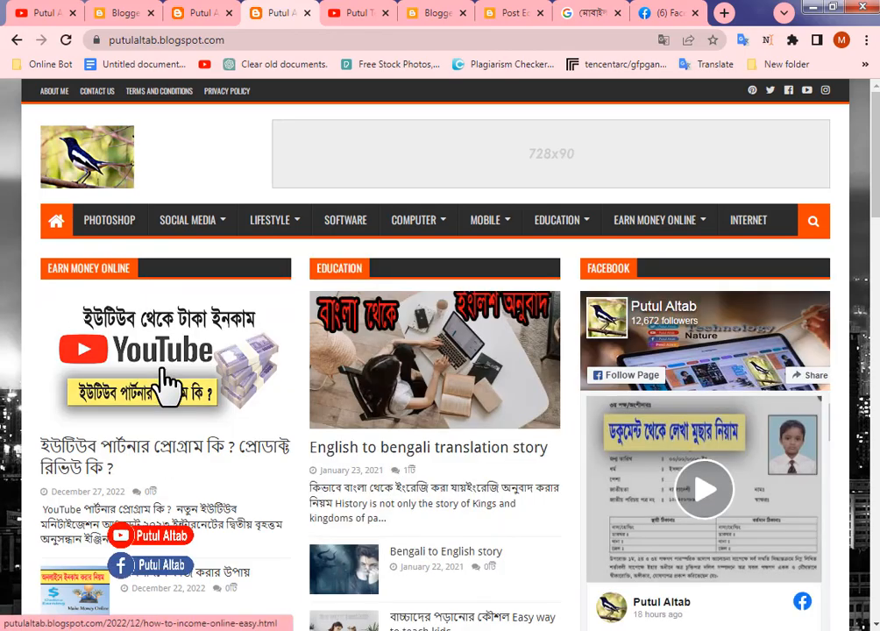
scroll(604, 491, down, 2)
scroll(456, 374, down, 5)
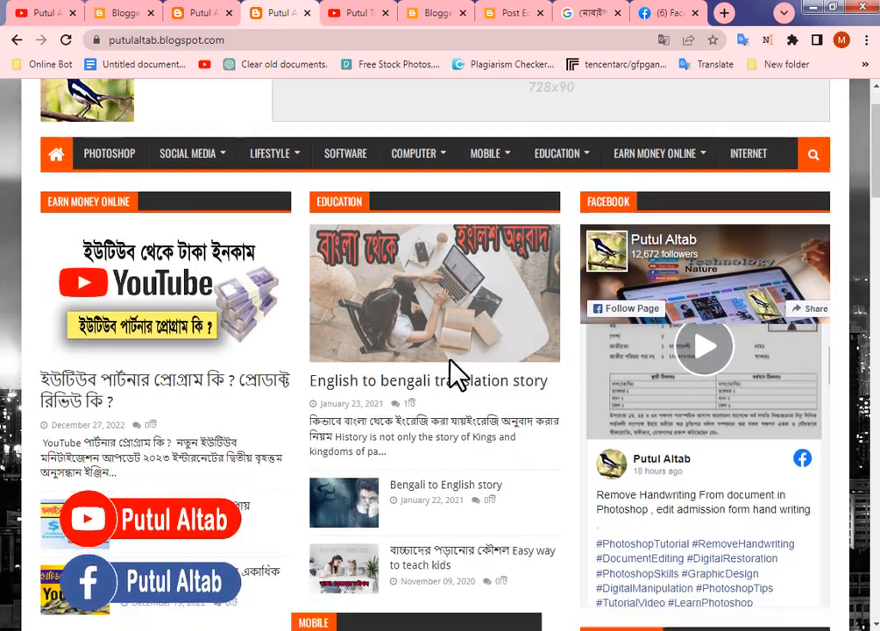
scroll(649, 514, down, 4)
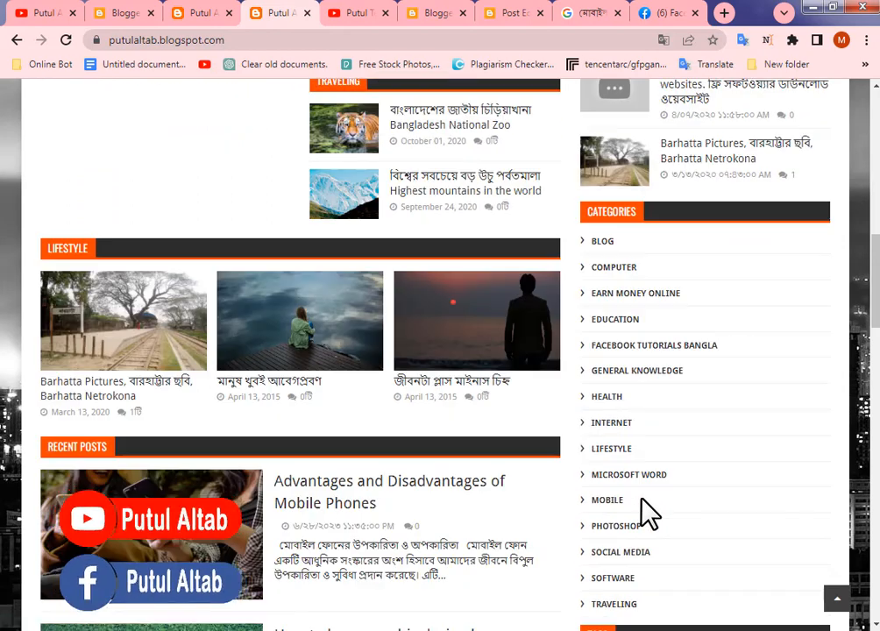
scroll(645, 520, down, 3)
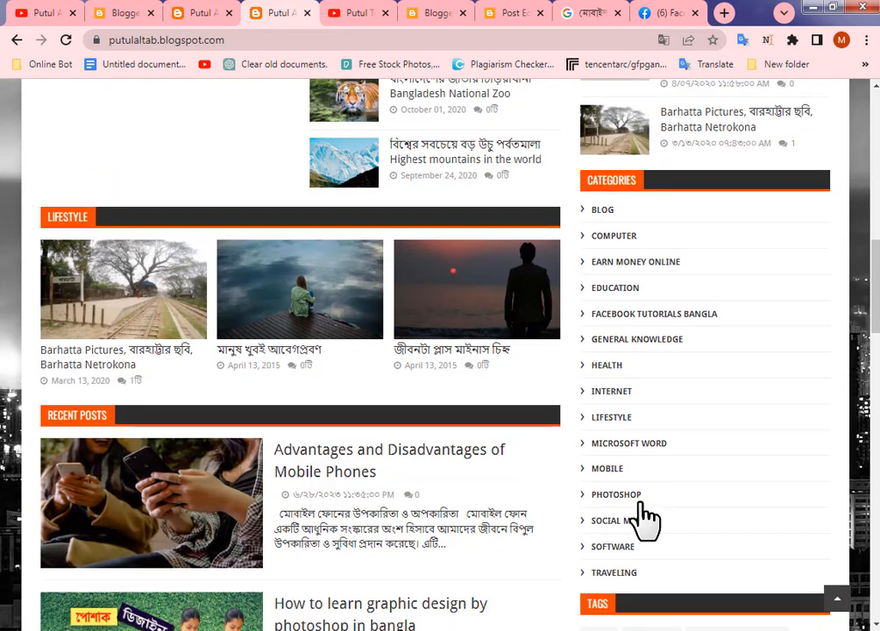